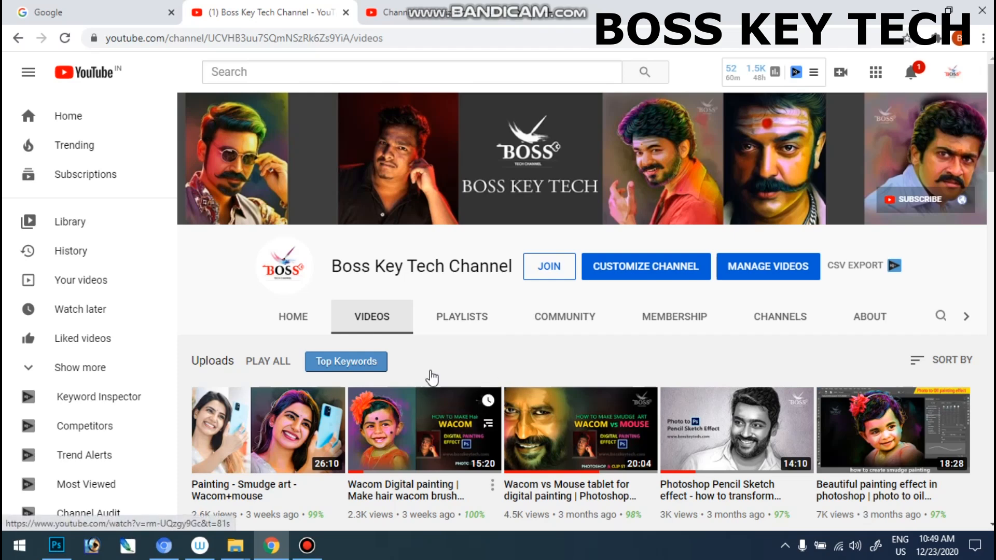
pyautogui.scroll(-3, 460, 327)
pyautogui.moveTo(535, 367)
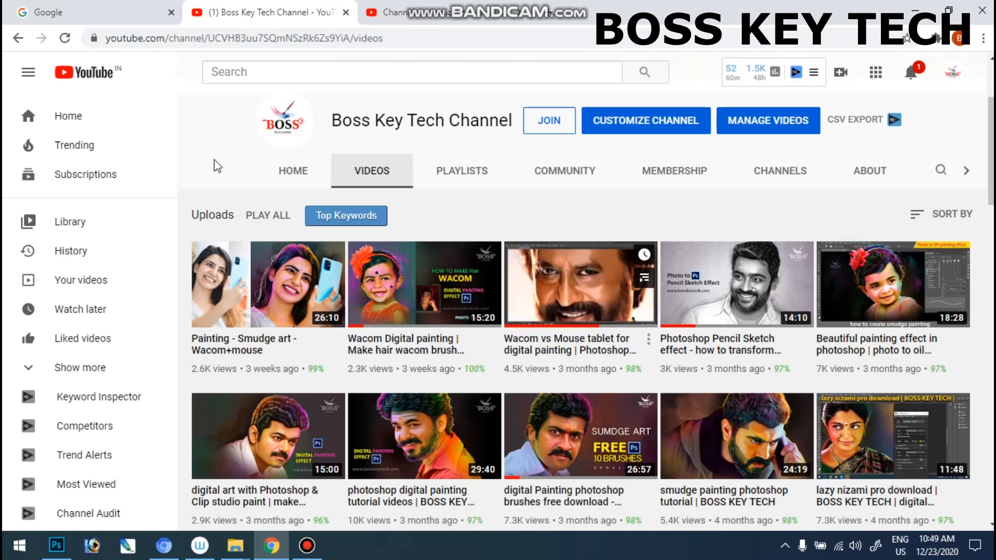
# Switch to the open Google page and search for "vijay hd photos flicker".
pyautogui.click(82, 16)
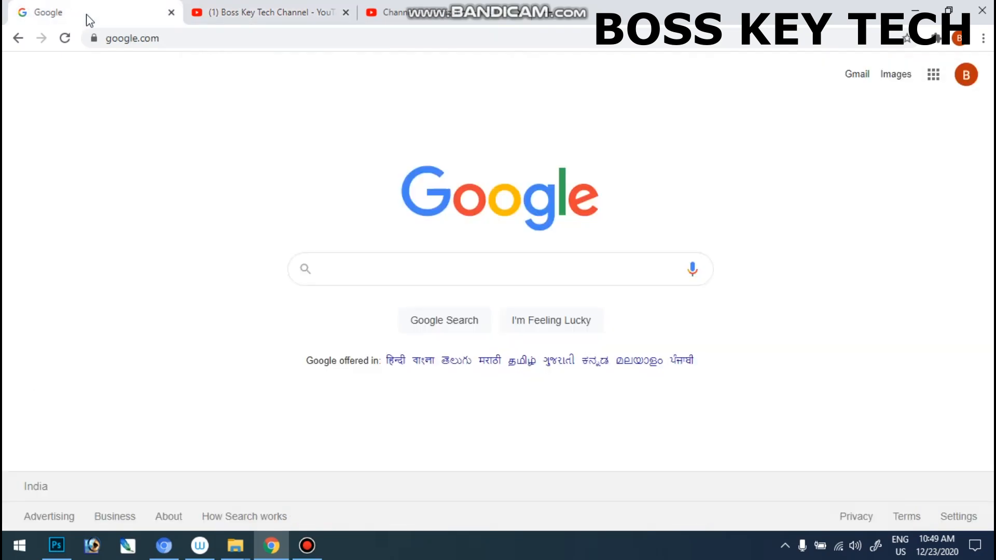
pyautogui.click(324, 269)
pyautogui.click(298, 216)
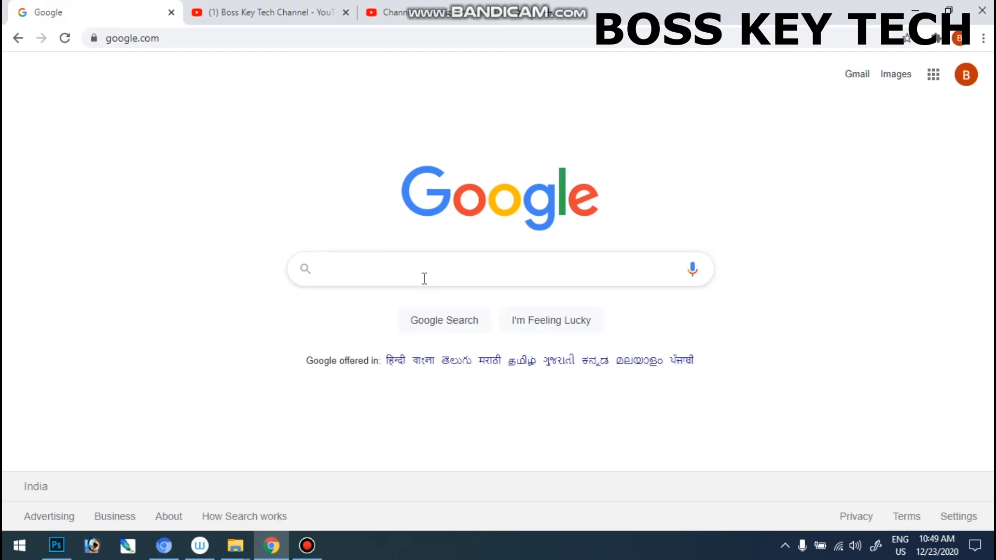
pyautogui.click(369, 273)
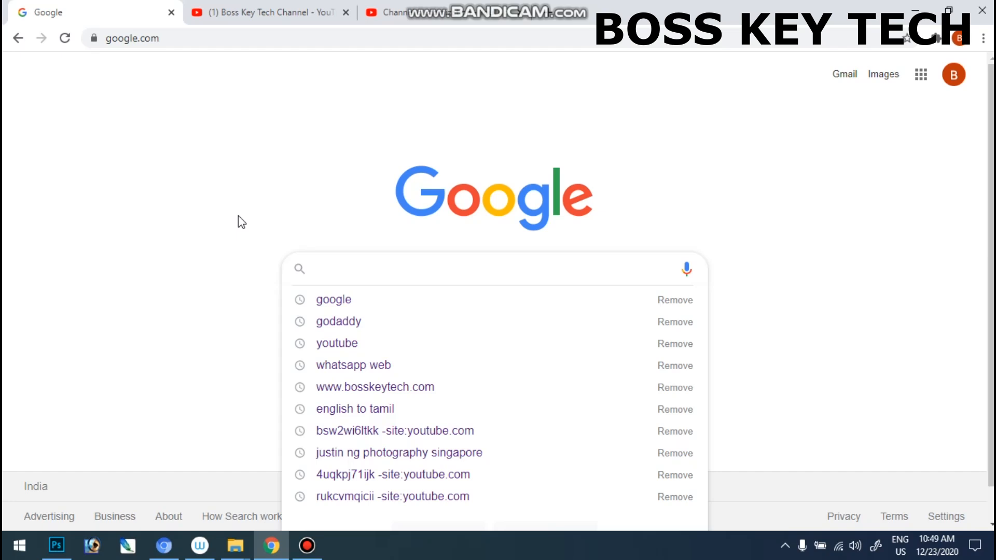
pyautogui.click(236, 235)
pyautogui.click(357, 263)
pyautogui.write('vijay ')
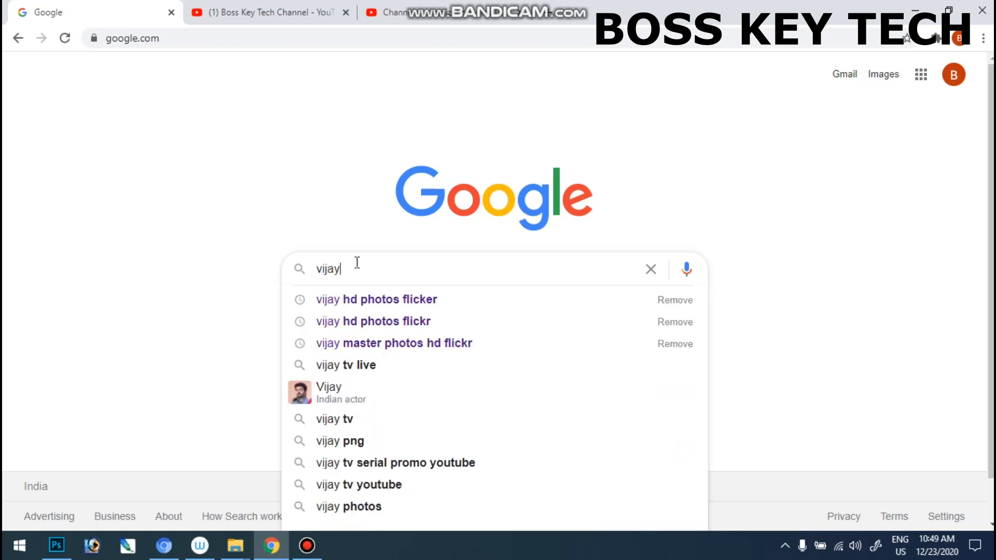
pyautogui.write('hd')
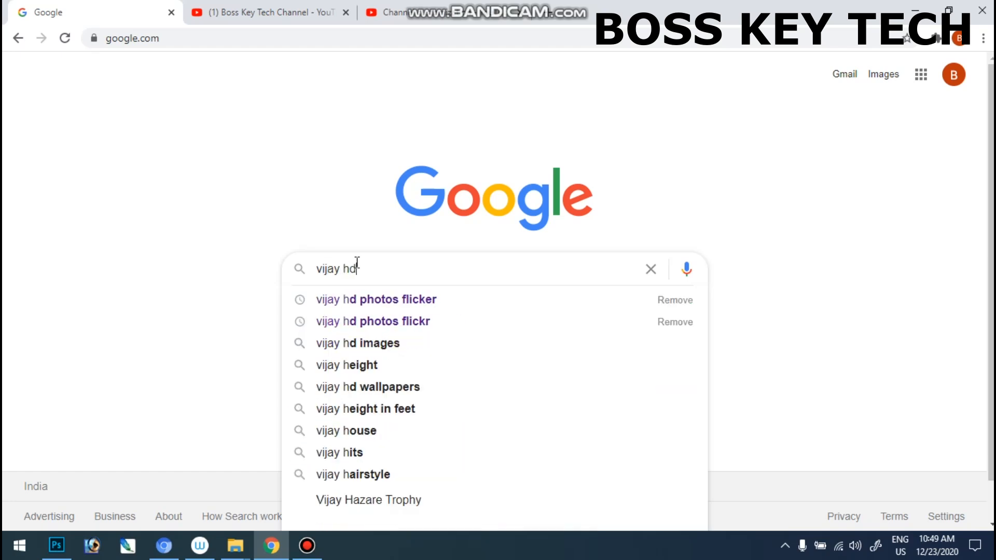
pyautogui.write(' phot')
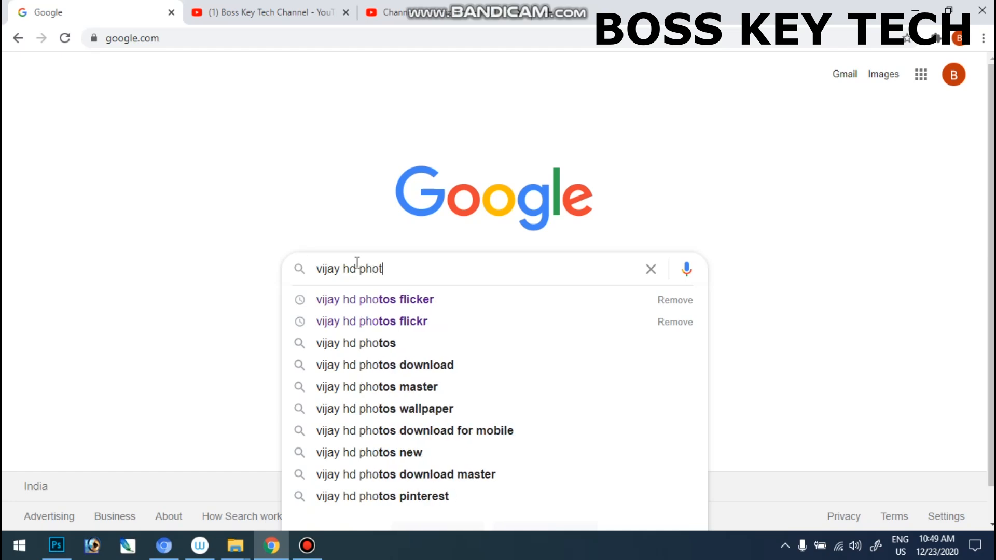
pyautogui.write('os ')
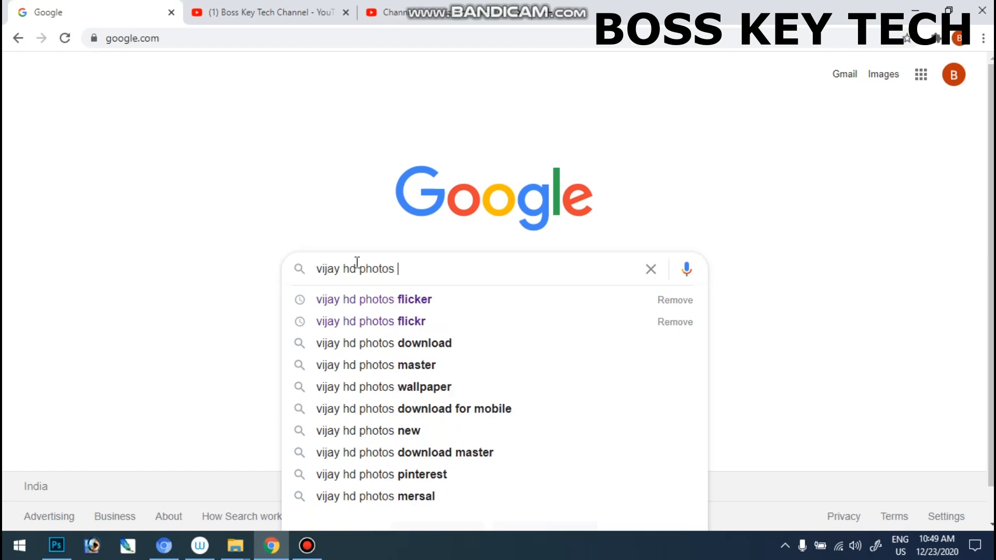
pyautogui.write('flicke')
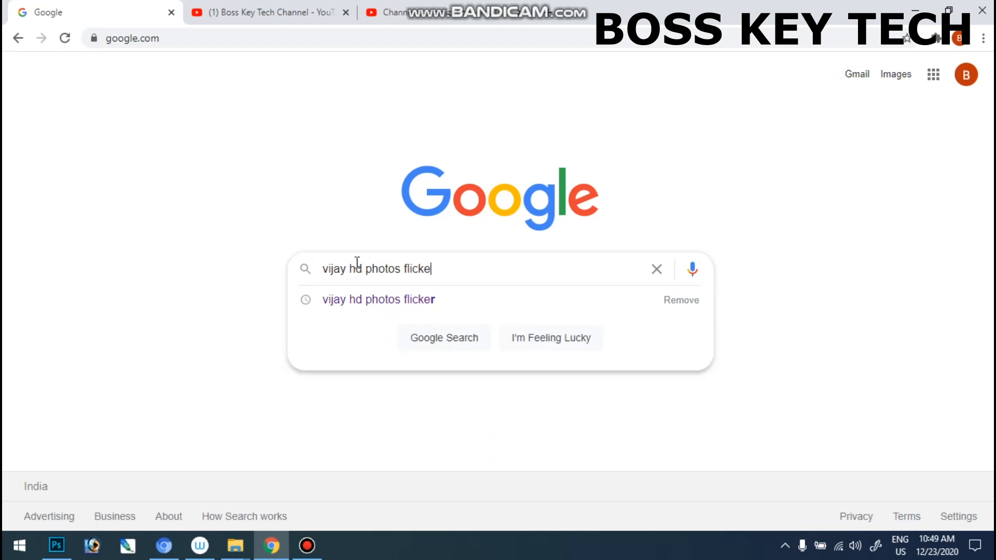
pyautogui.write('r')
pyautogui.press('Return')
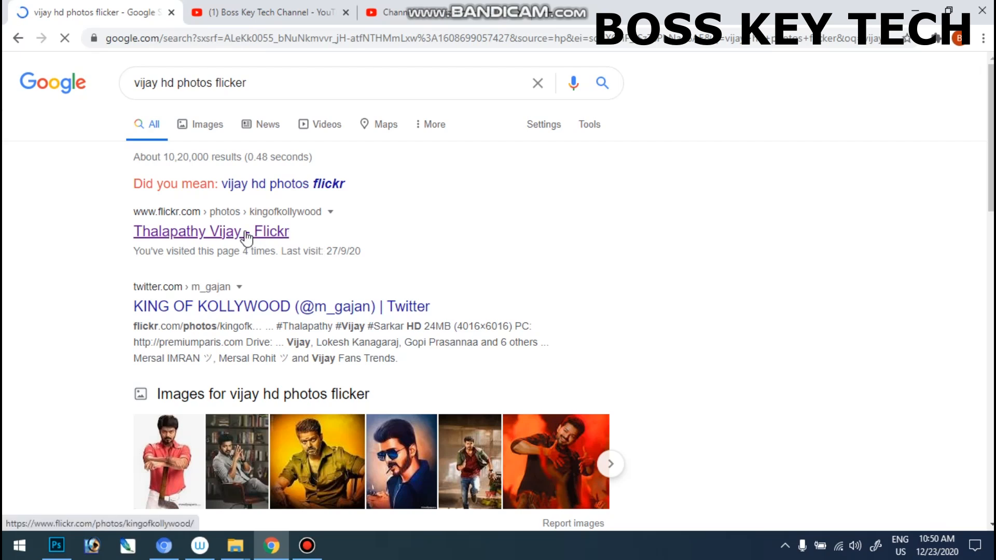
# Open the "Thalapathy Vijay - Flickr" search result in a new browser tab and switch to that tab.
pyautogui.rightClick(246, 233)
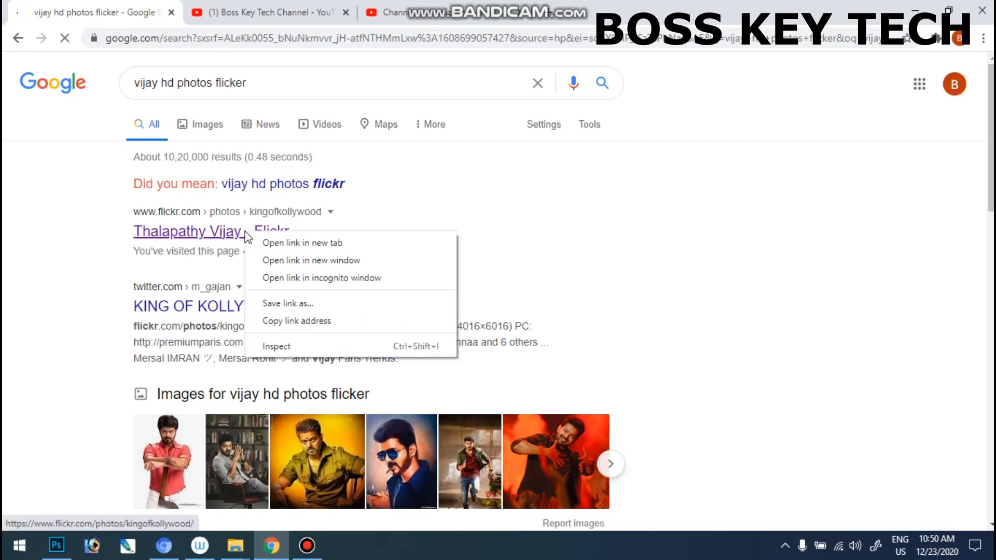
pyautogui.click(313, 244)
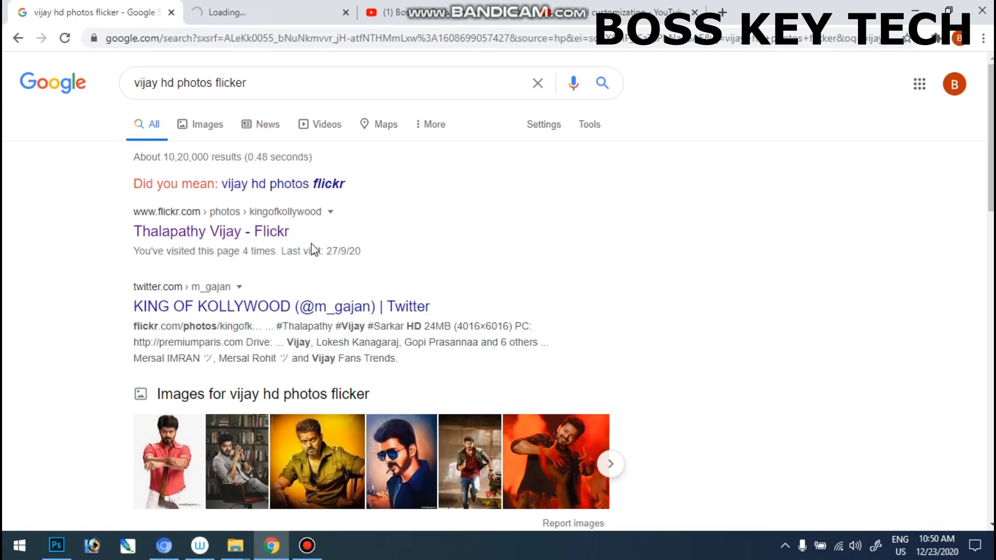
pyautogui.scroll(-3, 314, 249)
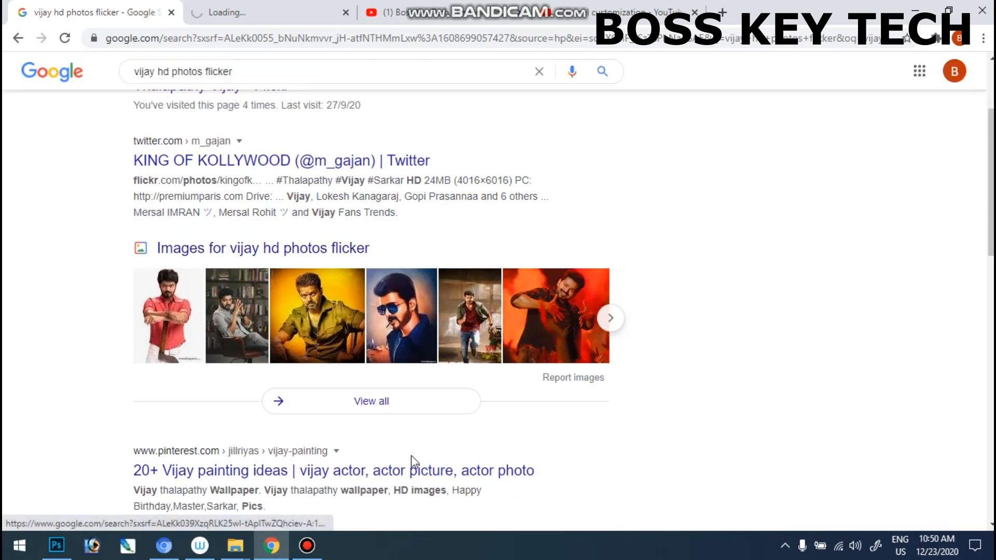
pyautogui.scroll(-6, 413, 460)
pyautogui.scroll(6, 506, 370)
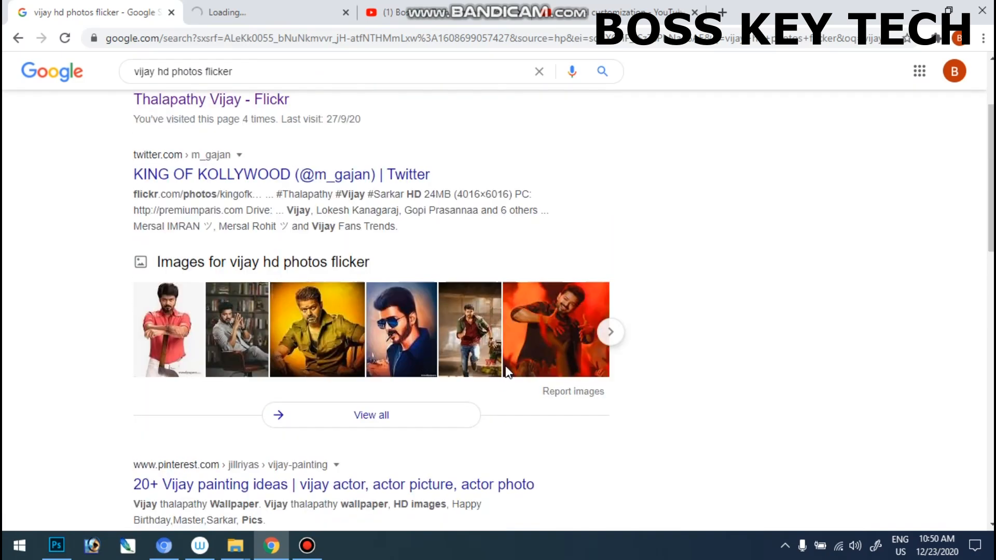
pyautogui.scroll(3, 505, 366)
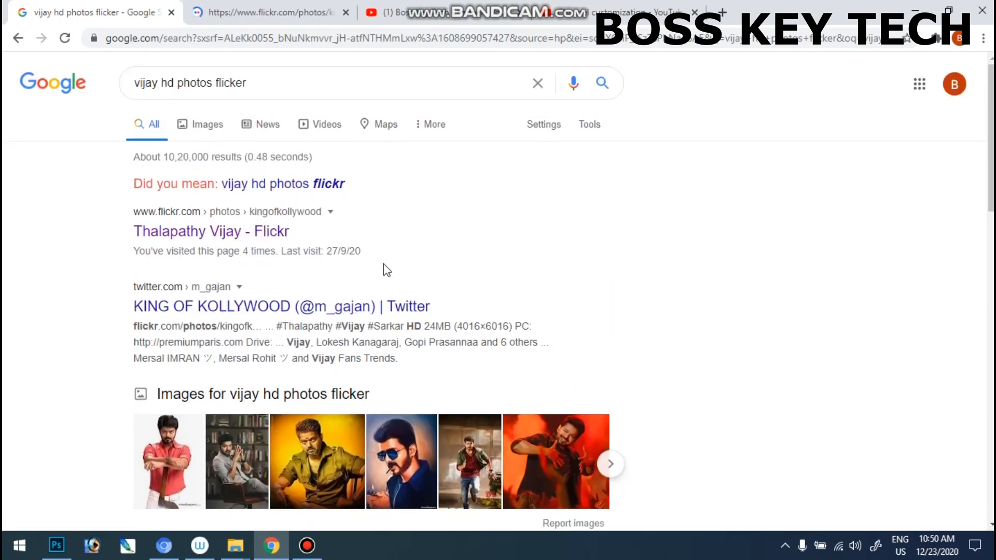
pyautogui.scroll(-7, 358, 409)
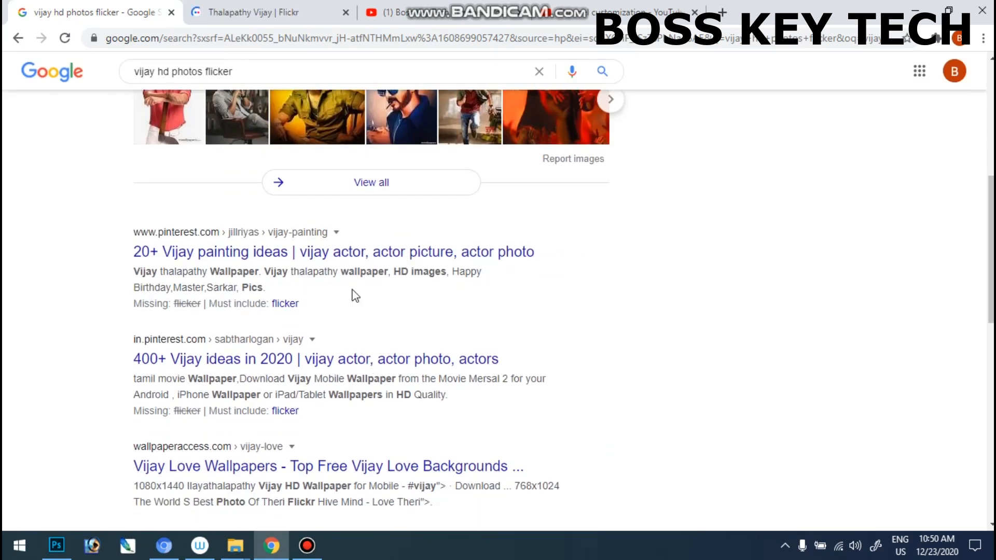
pyautogui.click(266, 18)
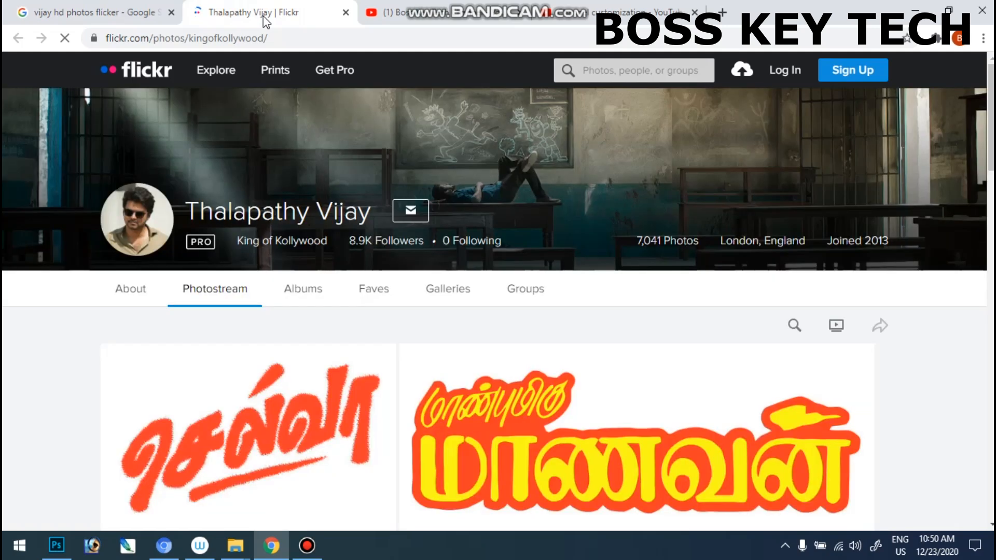
# Browse the Flickr photostream and open the T65 photo of the smiling man with crossed arms in a dark sweater.
pyautogui.scroll(-10, 589, 438)
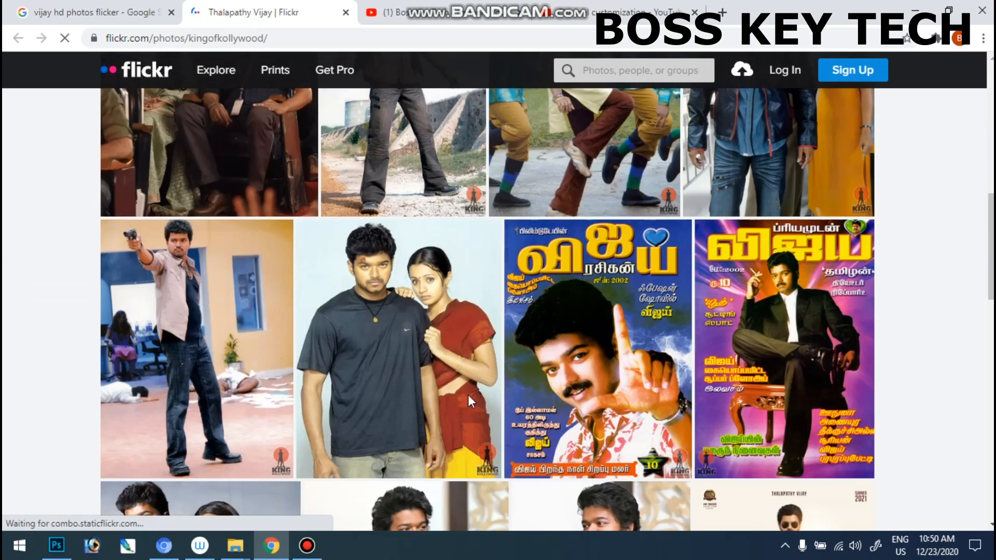
pyautogui.scroll(-10, 491, 447)
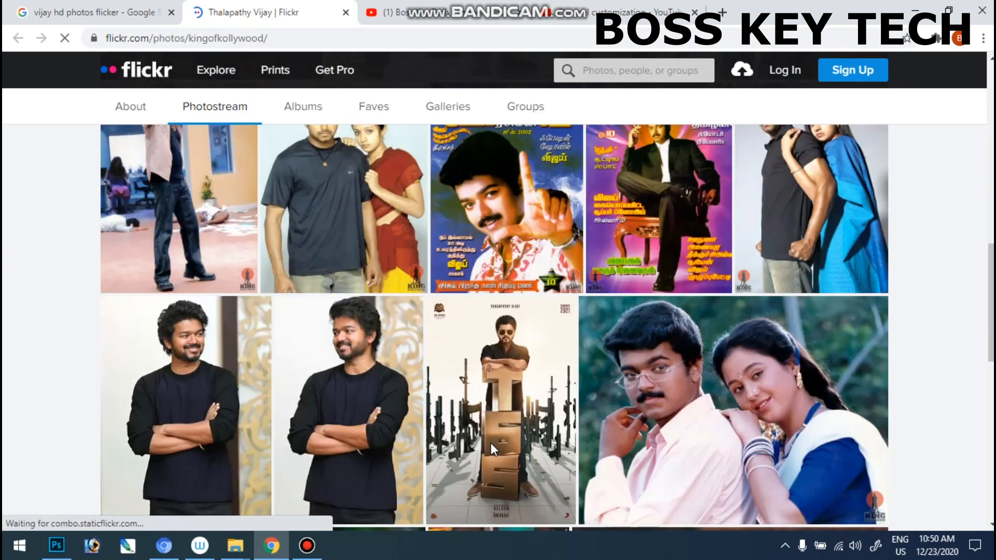
pyautogui.scroll(-5, 491, 443)
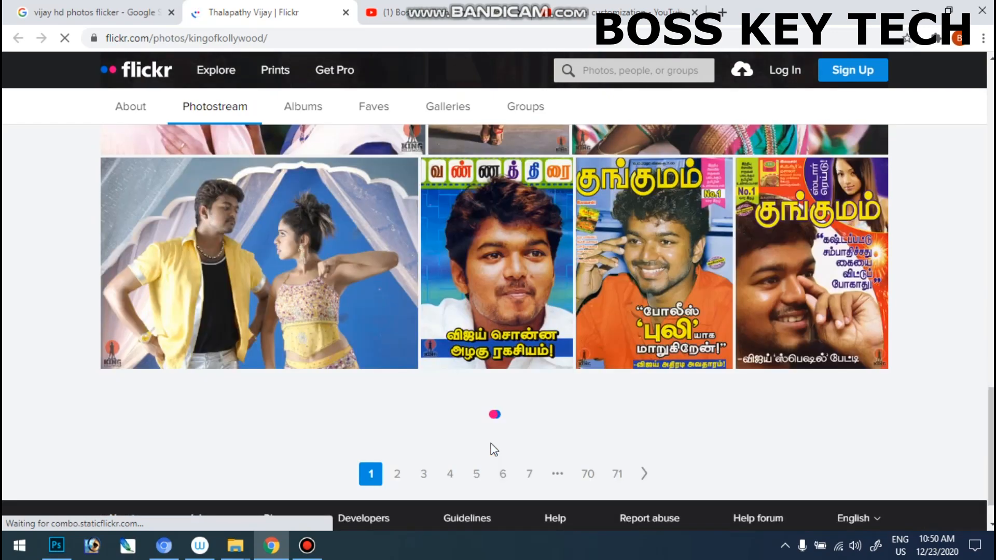
pyautogui.scroll(3, 490, 443)
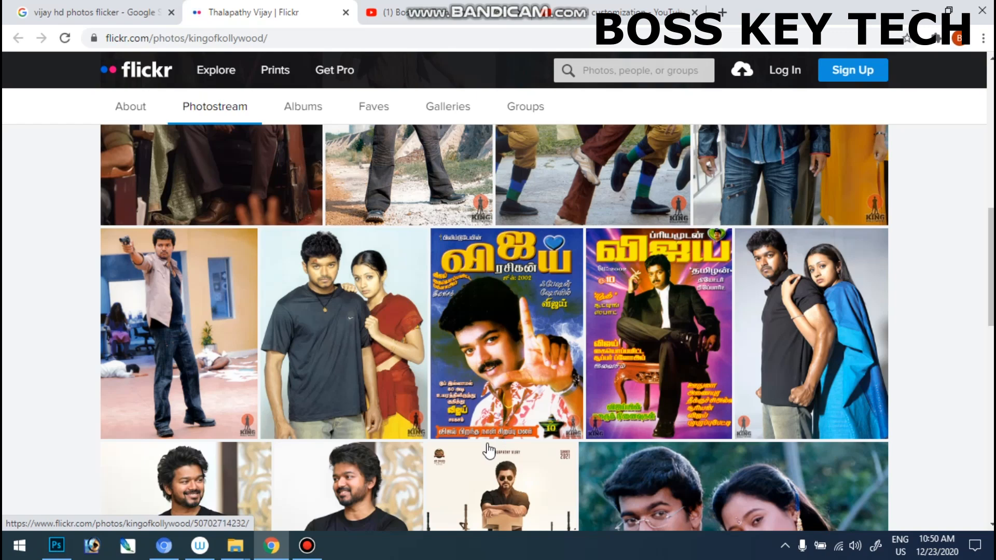
pyautogui.scroll(-3, 451, 376)
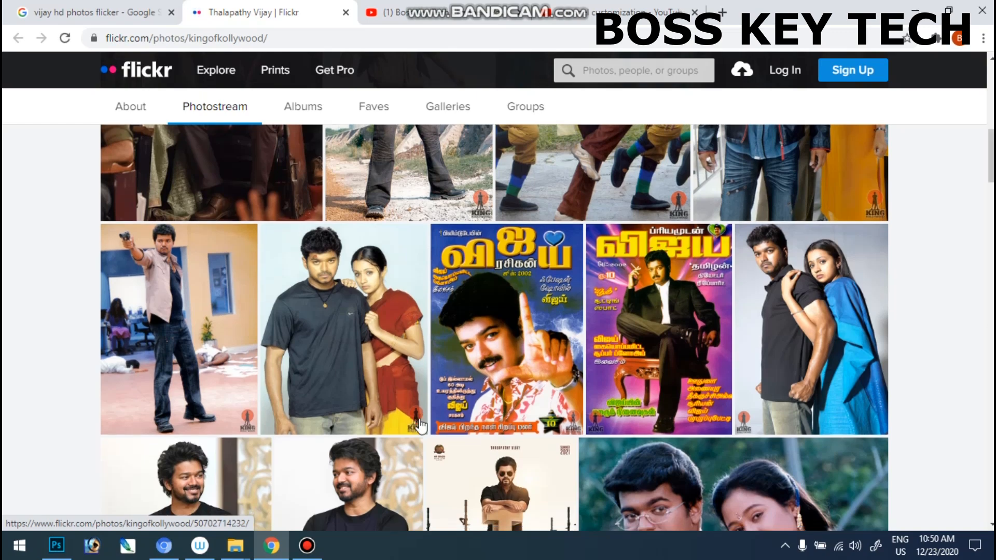
pyautogui.scroll(-2, 403, 309)
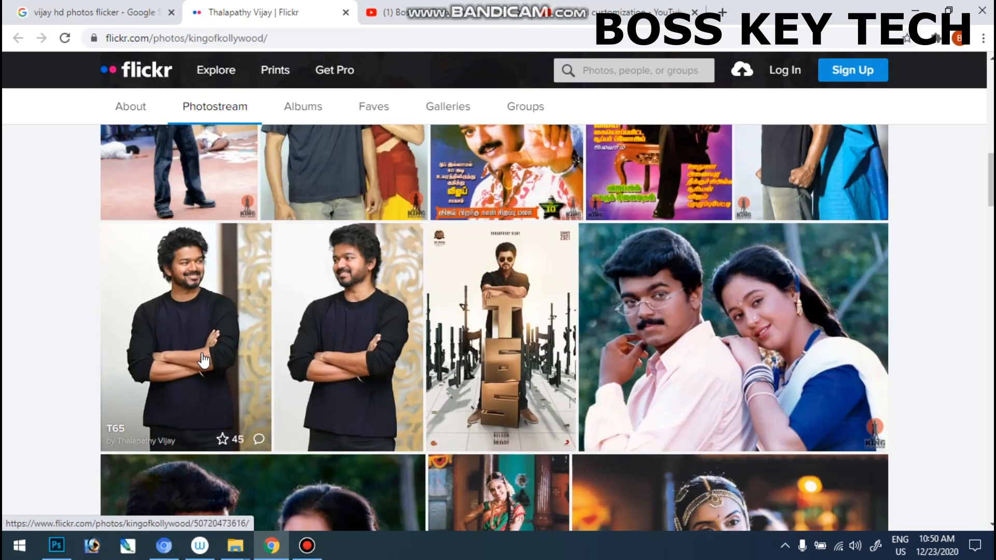
pyautogui.click(179, 292)
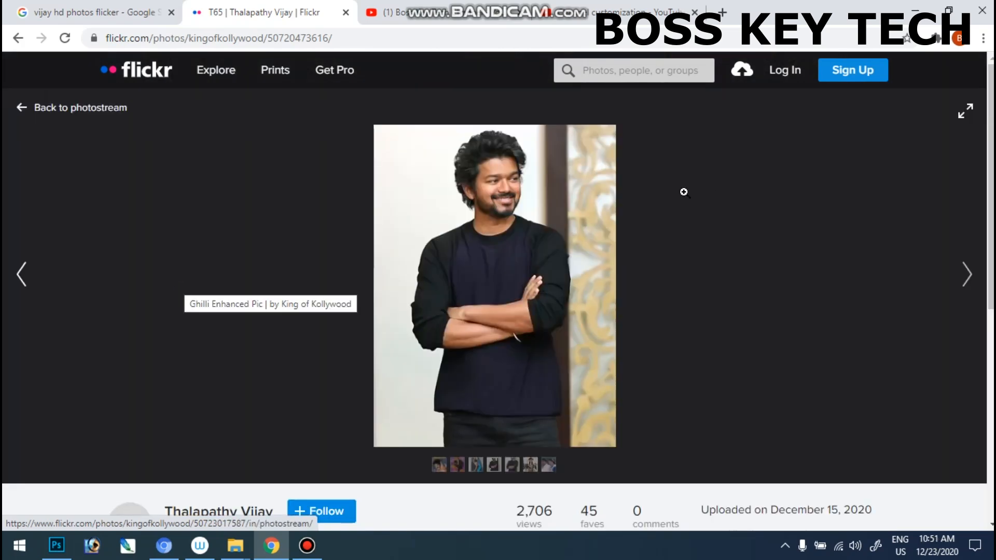
# Enlarge the T65 photo to examine its facial detail and sharpness, and return to the normal photo page.
pyautogui.click(507, 183)
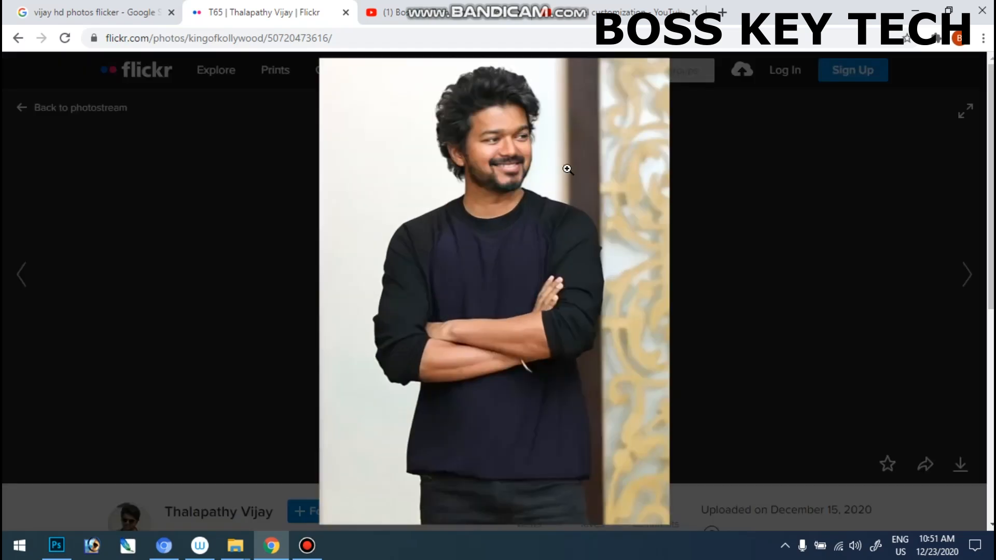
pyautogui.click(802, 216)
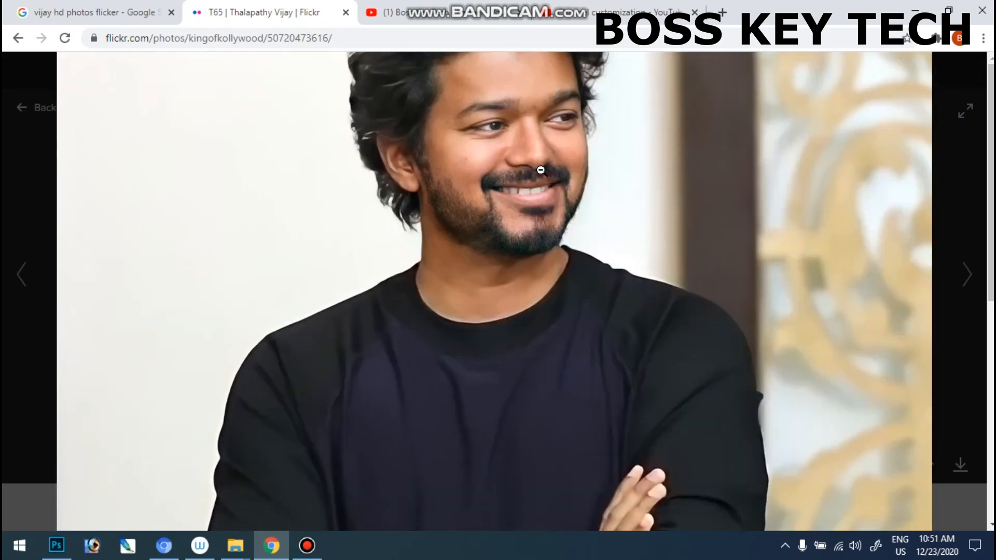
pyautogui.click(540, 170)
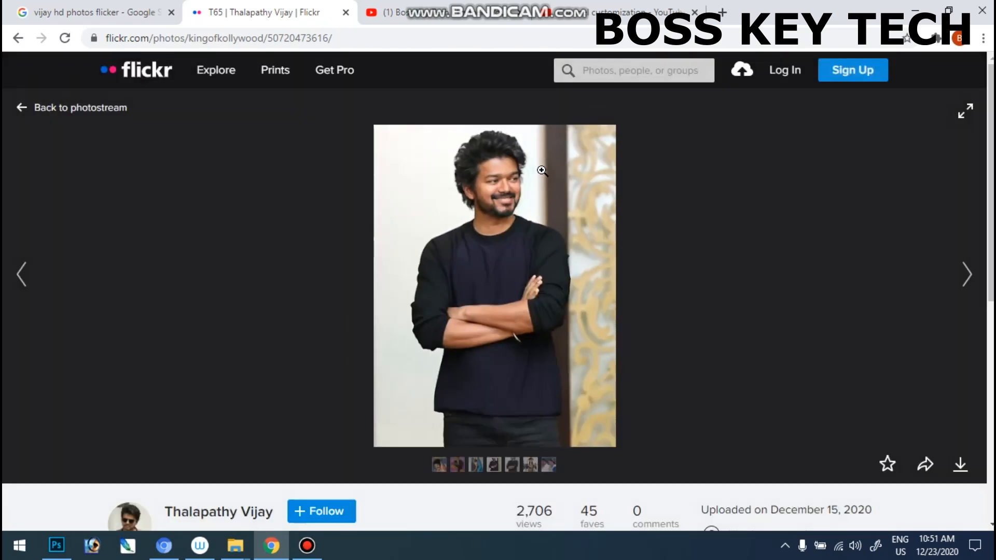
# Download the T65 photo in its Original (1364 × 1820) size and dismiss the list of download sizes.
pyautogui.click(959, 470)
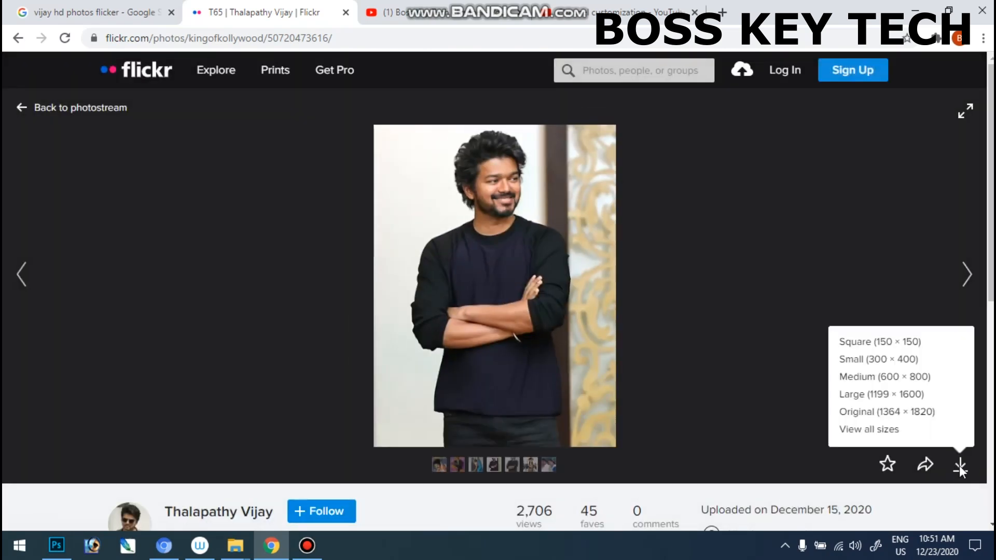
pyautogui.click(891, 415)
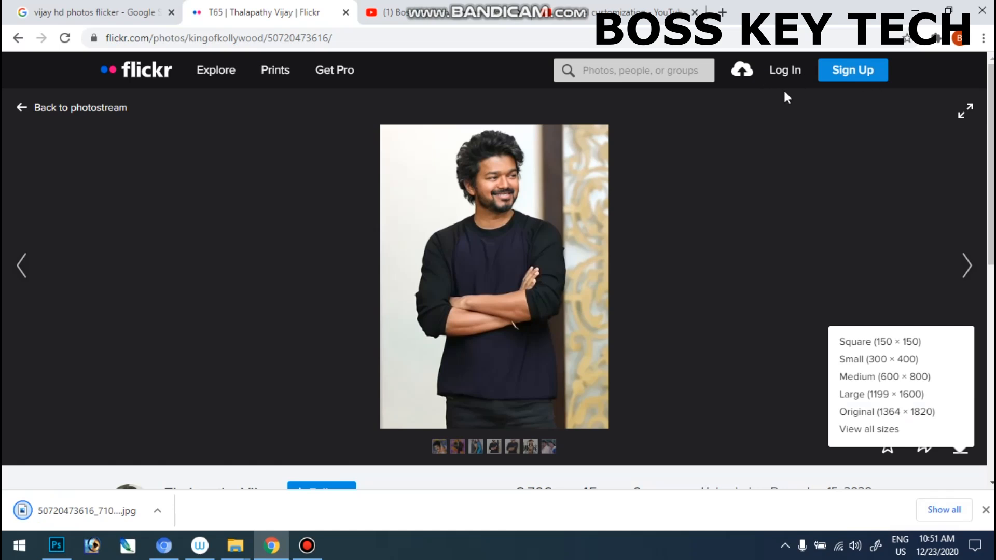
pyautogui.moveTo(991, 140); pyautogui.dragTo(991, 250)
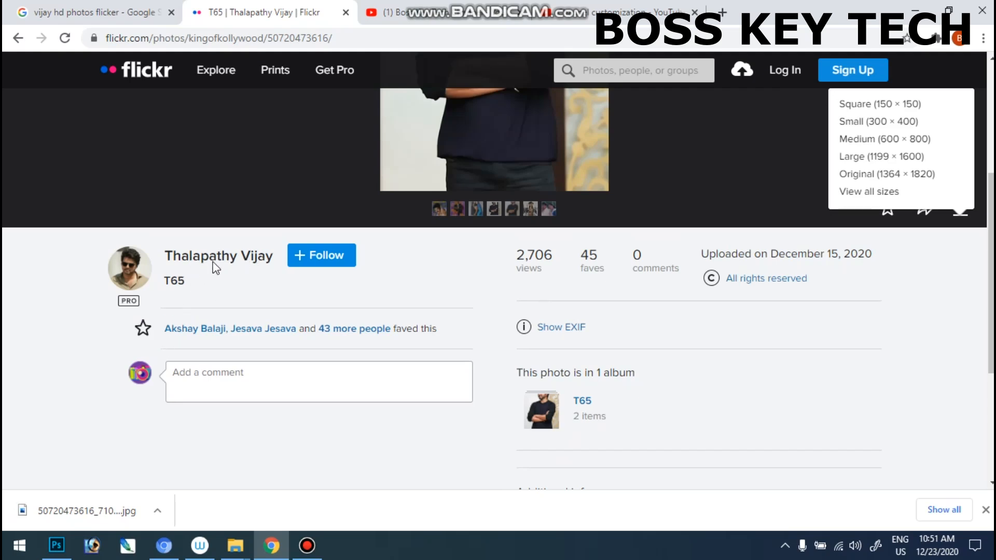
pyautogui.click(454, 307)
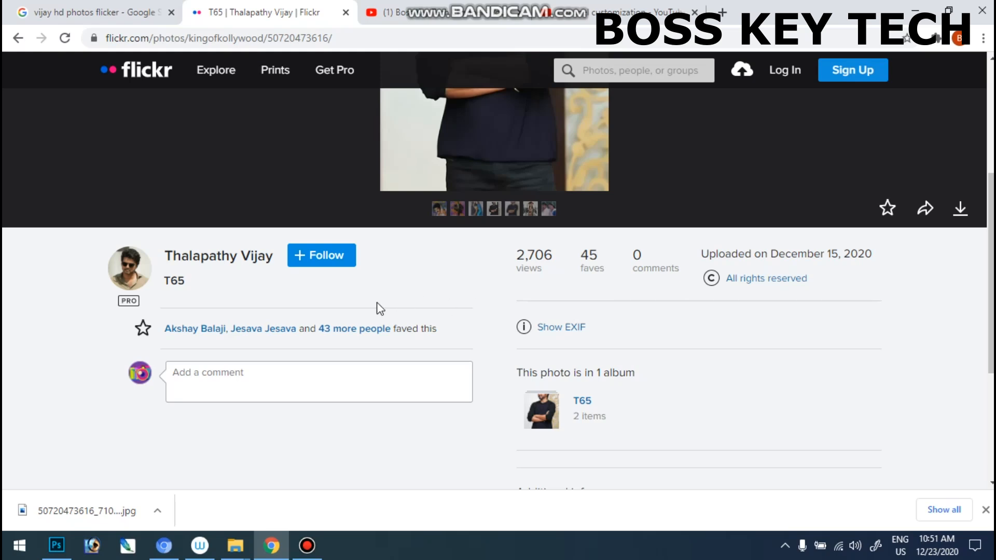
# Return to the Thalapathy Vijay photostream from the photo's uploader name and look through its other photos.
pyautogui.click(220, 262)
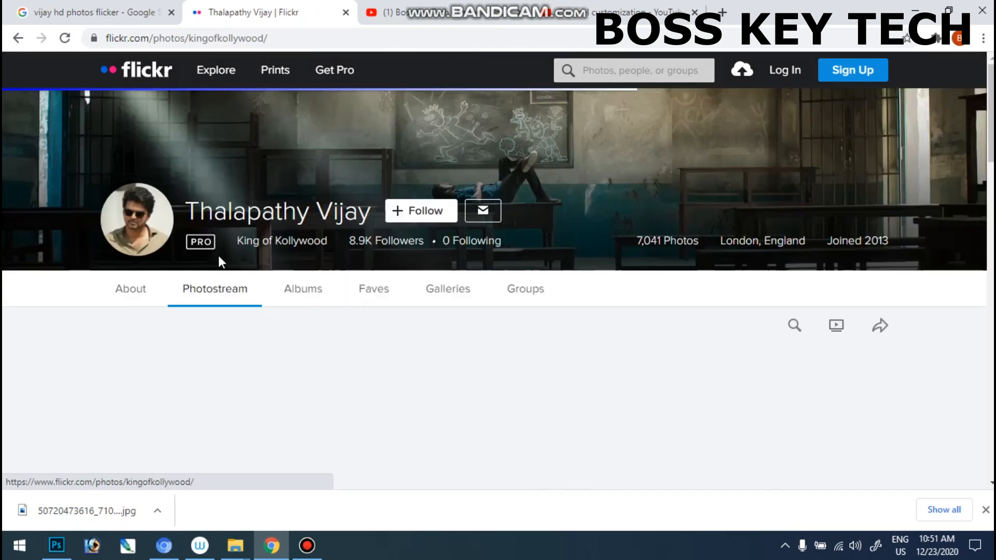
pyautogui.scroll(-8, 441, 360)
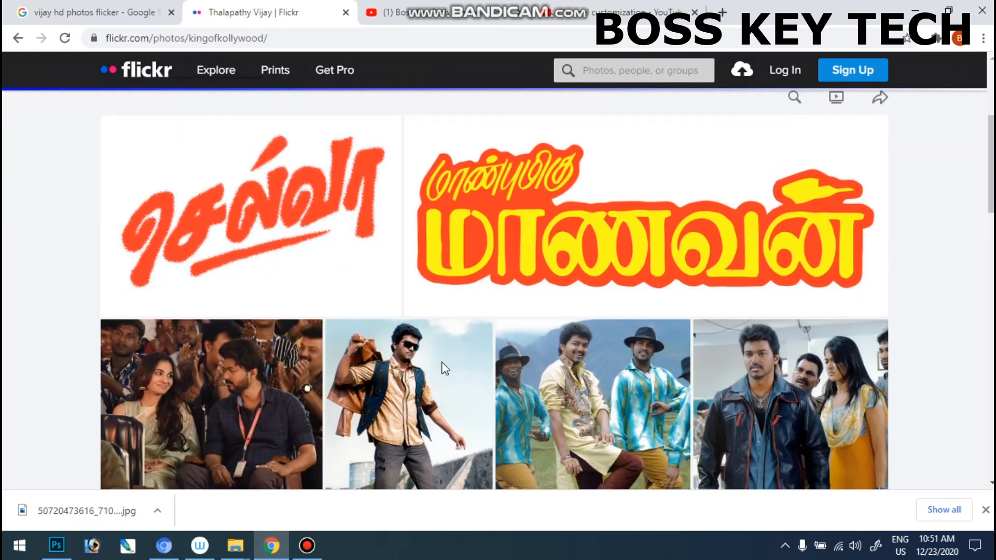
pyautogui.scroll(-8, 497, 341)
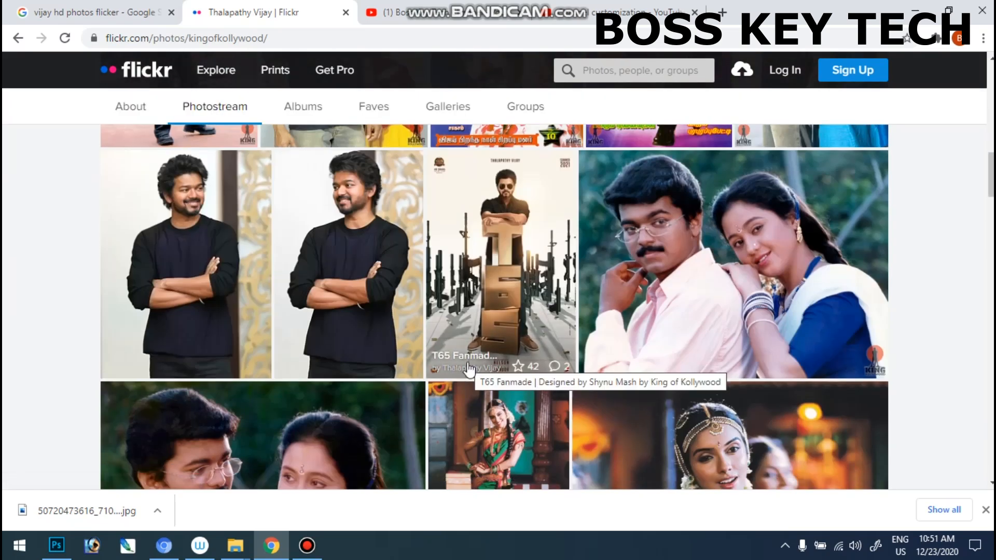
pyautogui.scroll(-7, 524, 340)
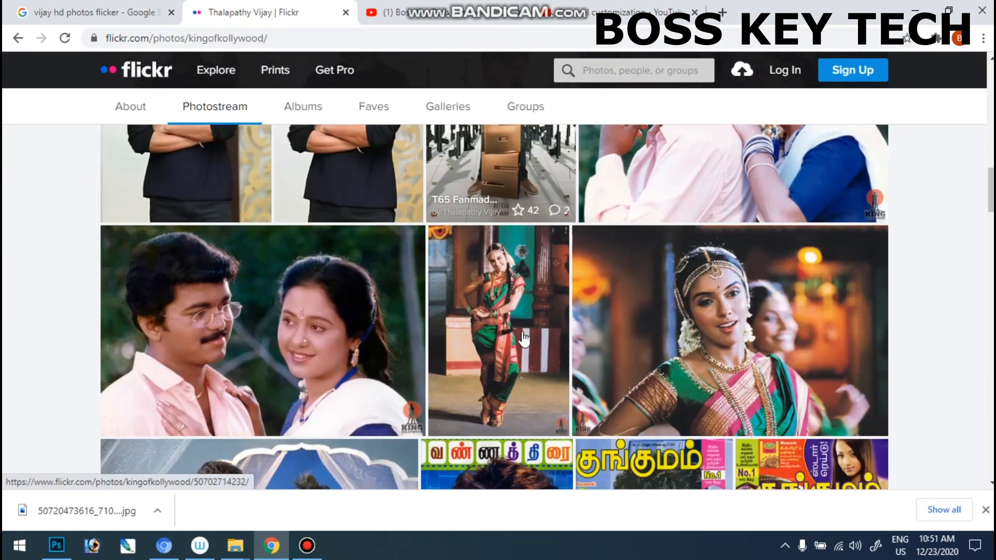
# Browse further down the photostream and open the Naerukku Naer Photoshoot HD portrait of the man in a blue-grey shirt.
pyautogui.scroll(-3, 524, 340)
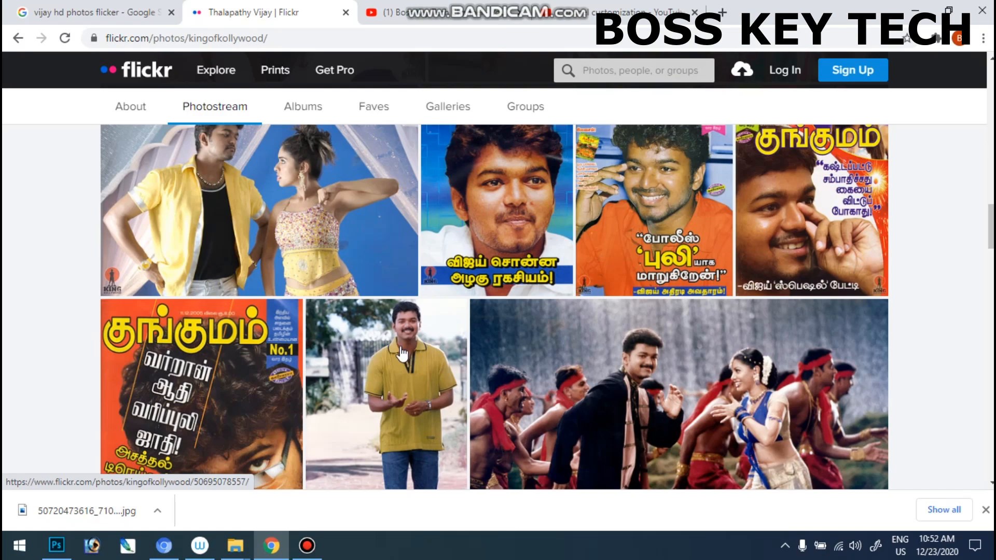
pyautogui.scroll(-10, 467, 311)
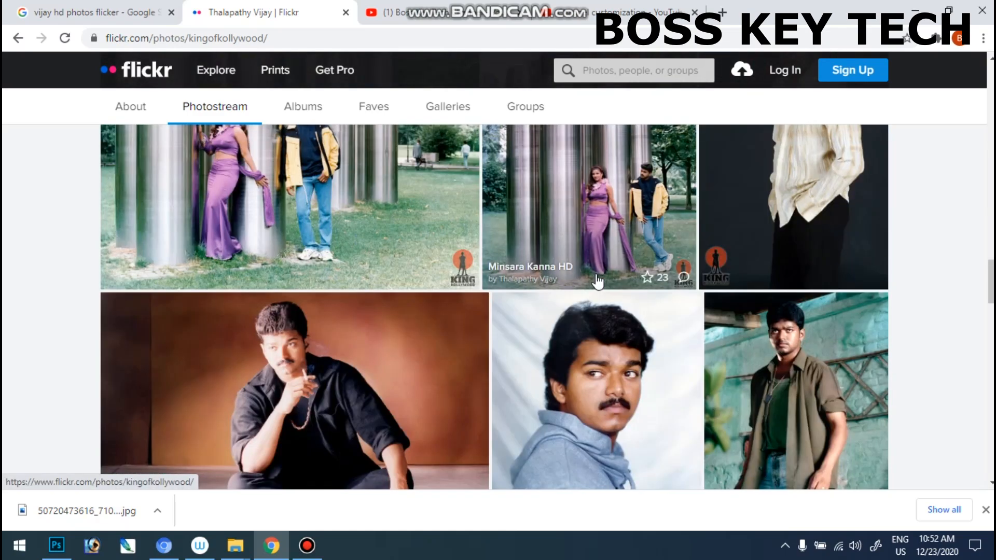
pyautogui.scroll(4, 598, 282)
pyautogui.scroll(-4, 598, 282)
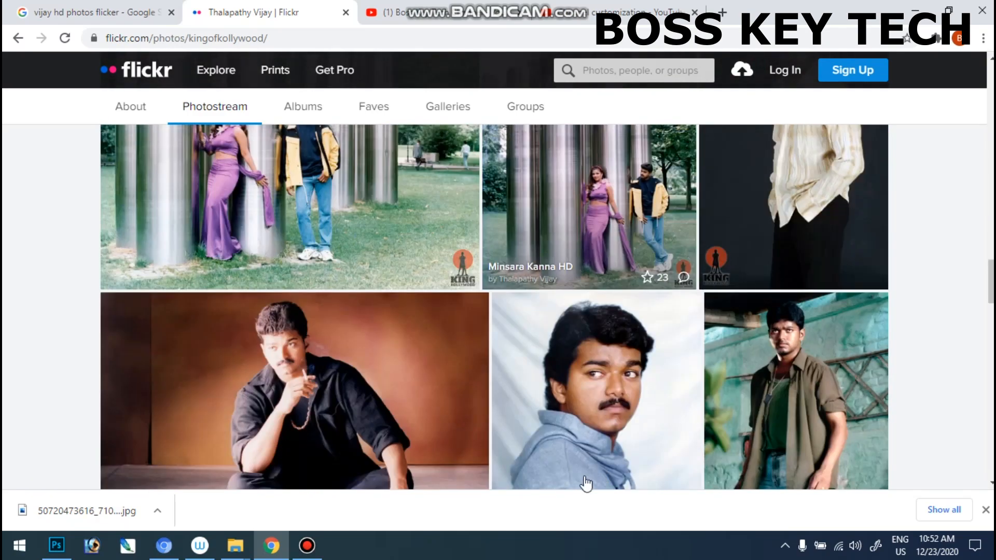
pyautogui.click(600, 369)
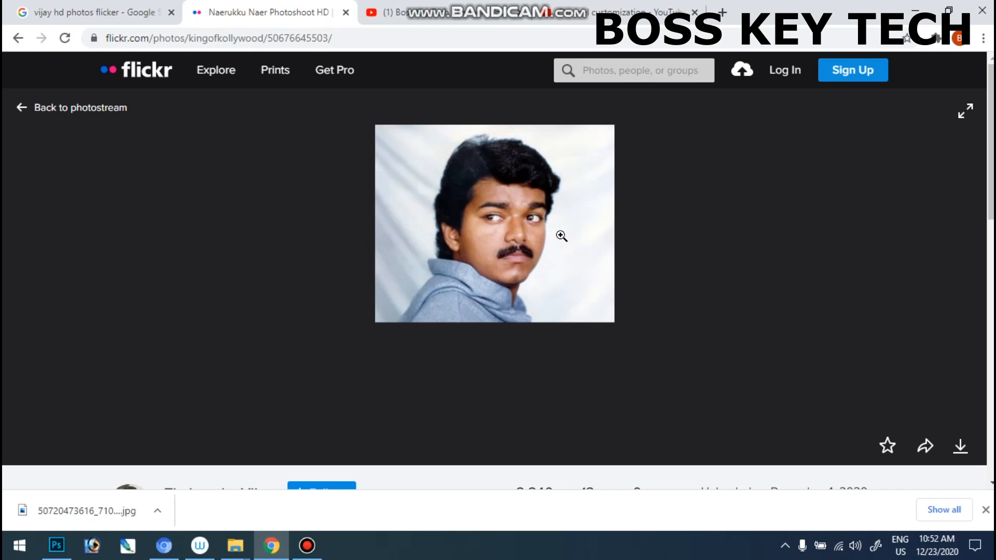
# Enlarge the Naerukku Naer portrait twice to examine the sharpness of the face, and return to the normal photo page.
pyautogui.click(535, 237)
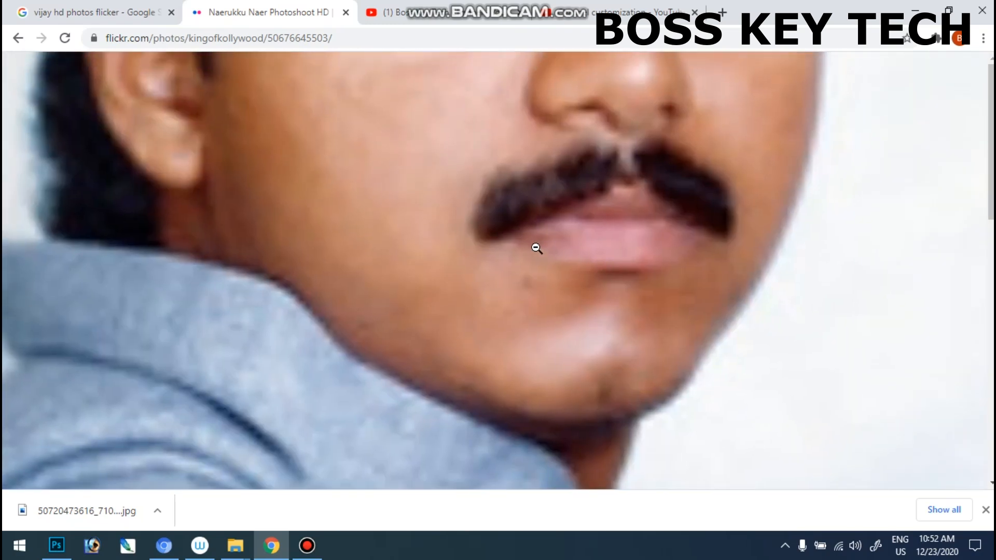
pyautogui.click(537, 246)
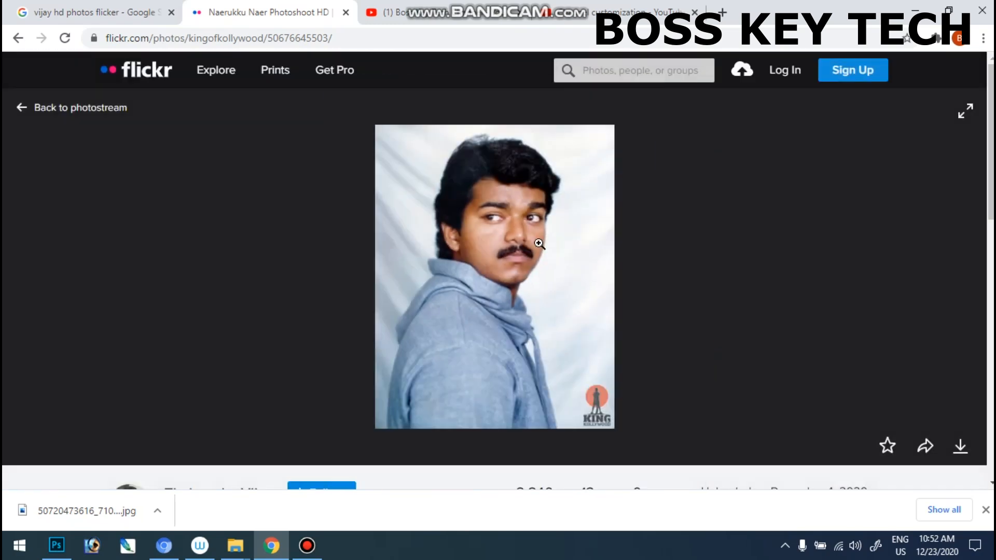
pyautogui.click(514, 224)
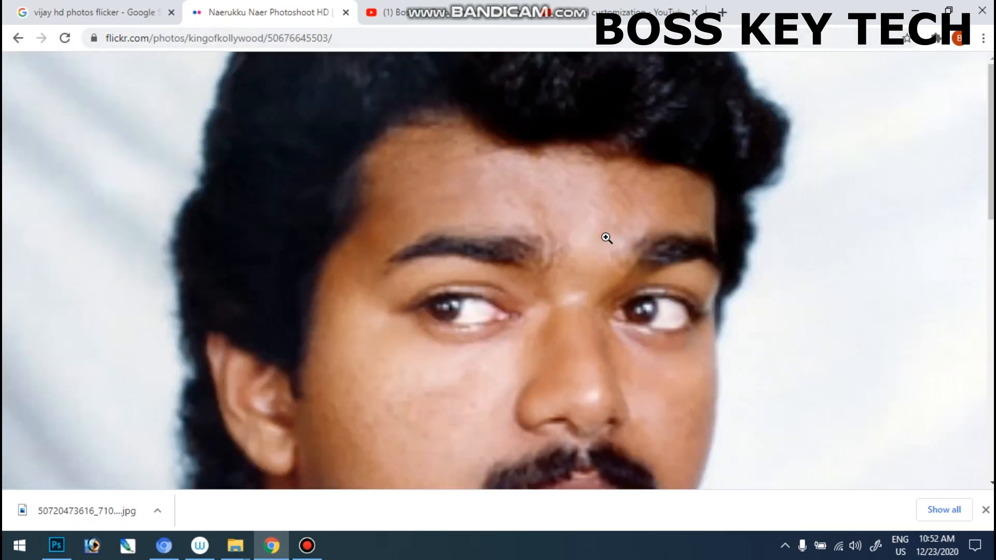
pyautogui.click(606, 237)
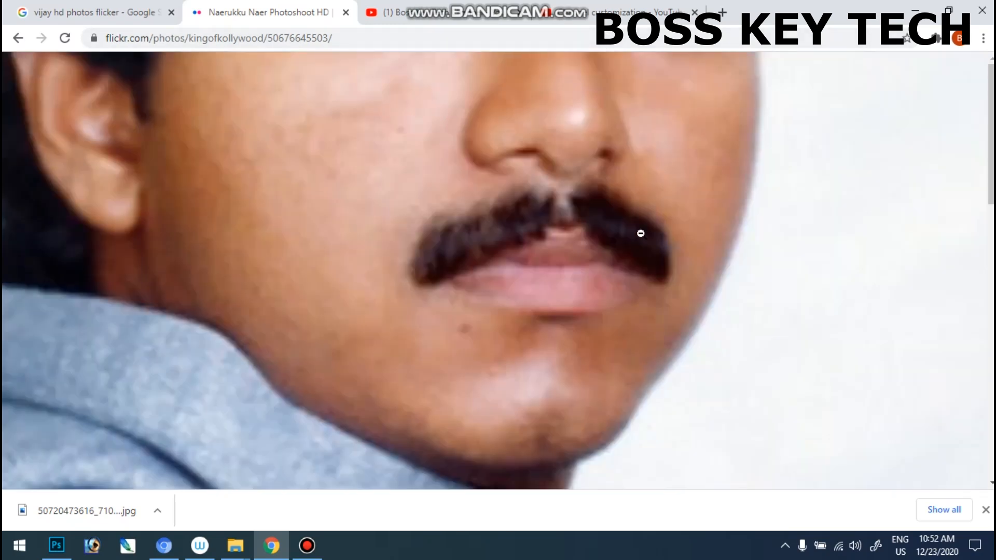
pyautogui.click(640, 234)
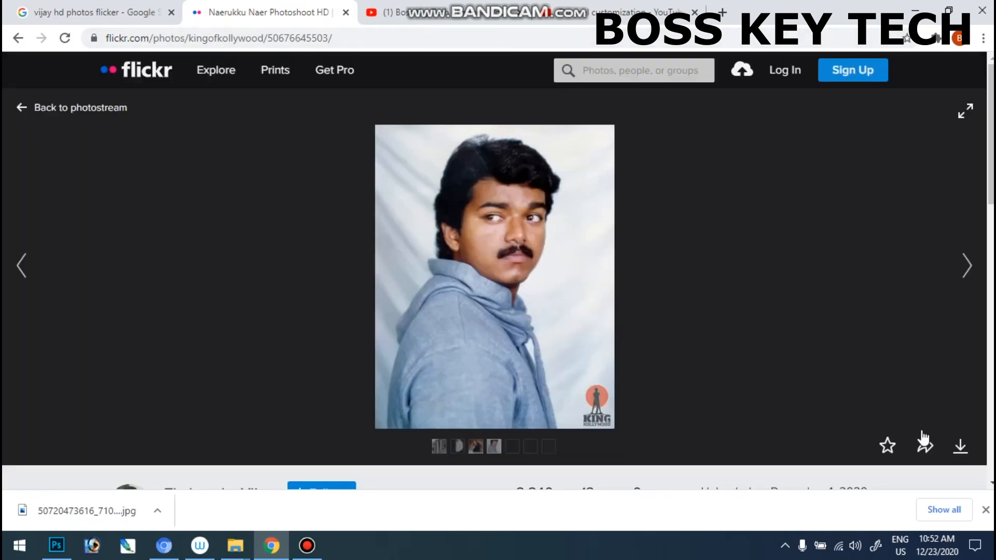
# Download the Naerukku Naer portrait in its Original (2355 × 3000) size.
pyautogui.click(960, 451)
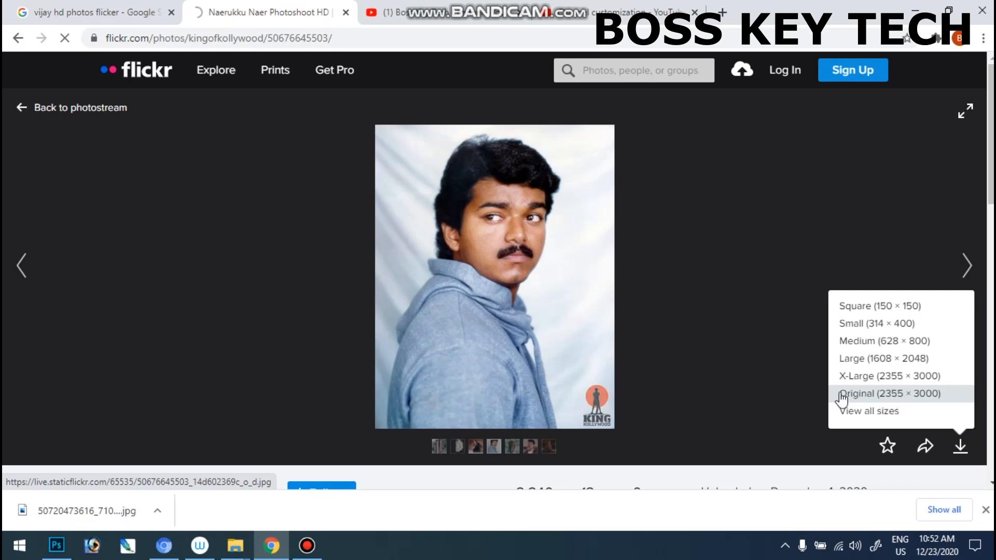
pyautogui.scroll(-8, 992, 288)
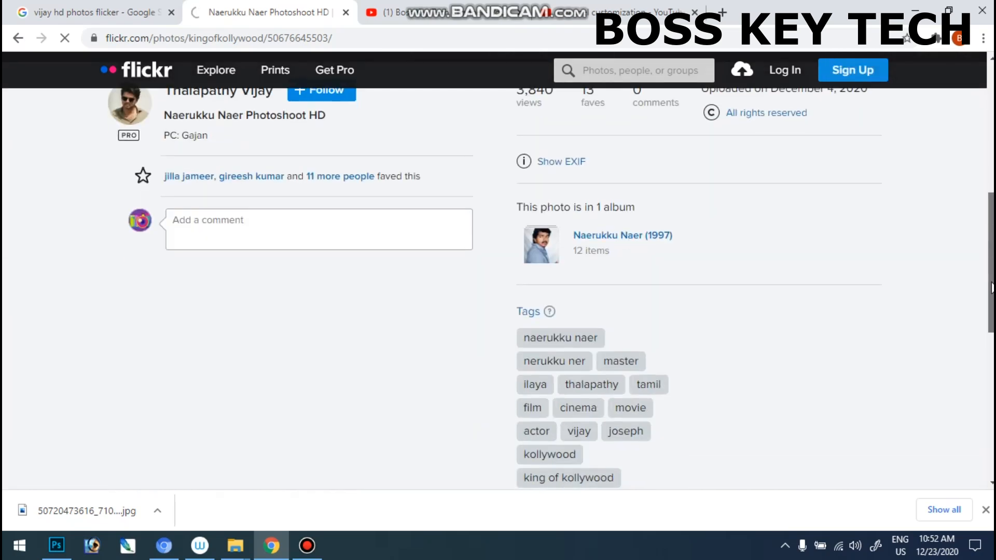
pyautogui.scroll(5, 498, 283)
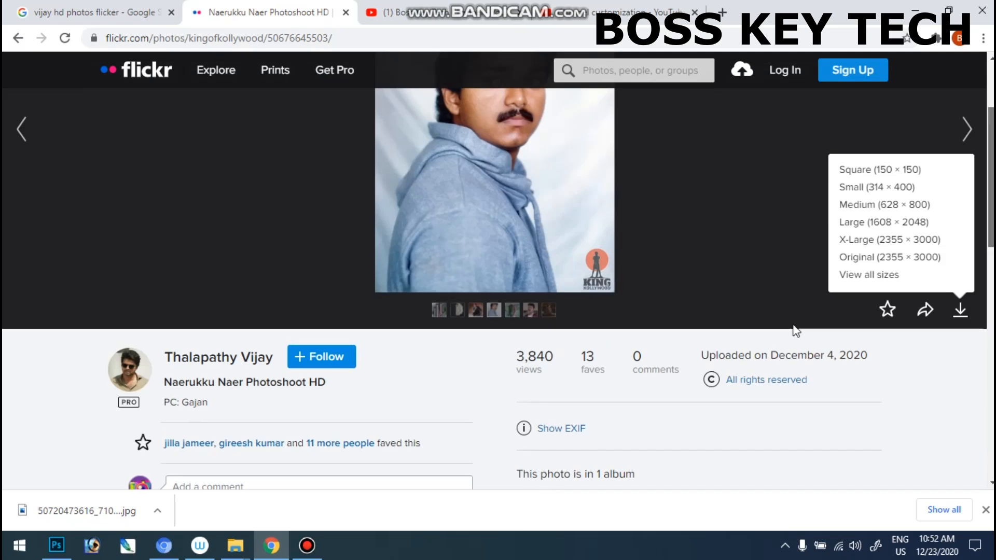
pyautogui.scroll(-3, 363, 356)
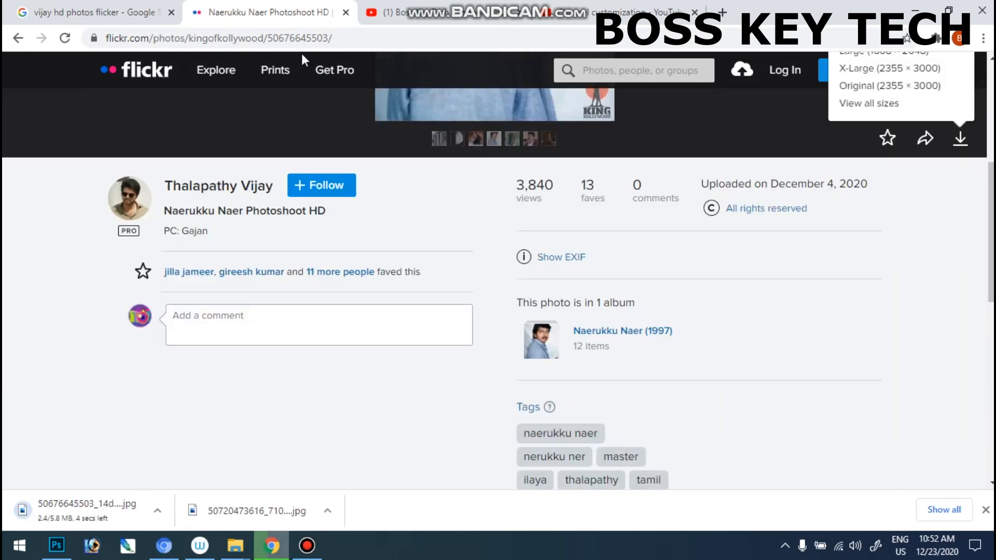
pyautogui.scroll(6, 536, 283)
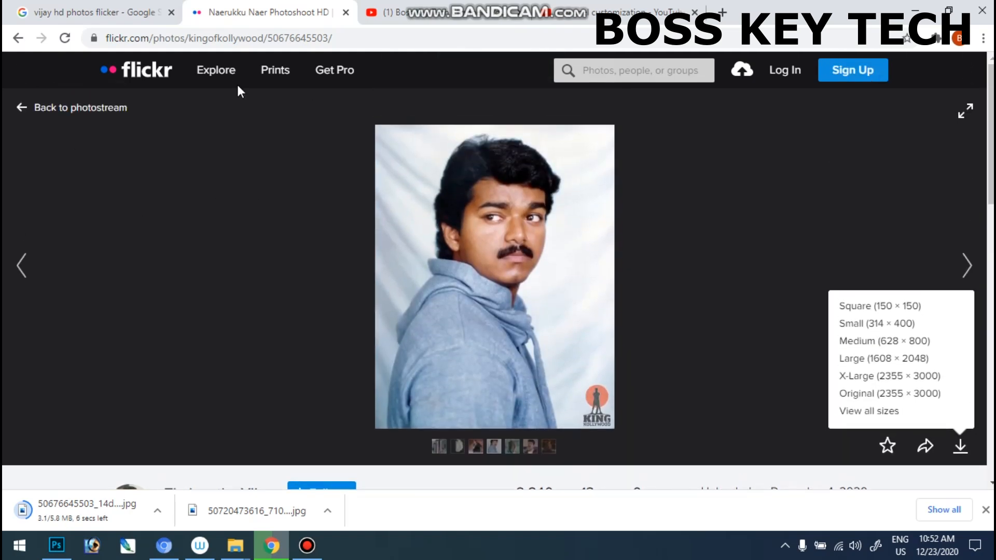
# Look through the uploader, album and tag details below the Naerukku Naer portrait and return to the photo.
pyautogui.scroll(-5, 276, 353)
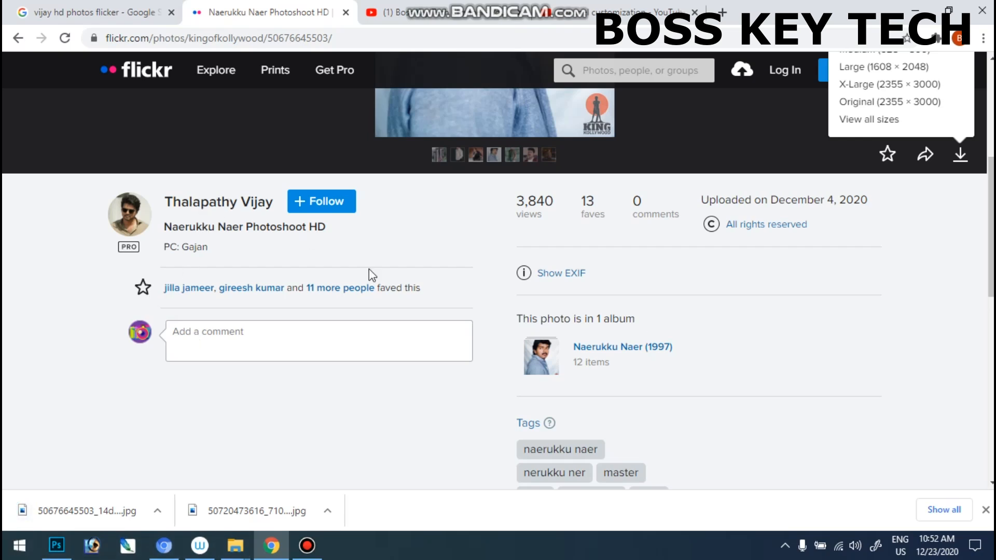
pyautogui.scroll(-3, 412, 305)
pyautogui.scroll(6, 411, 305)
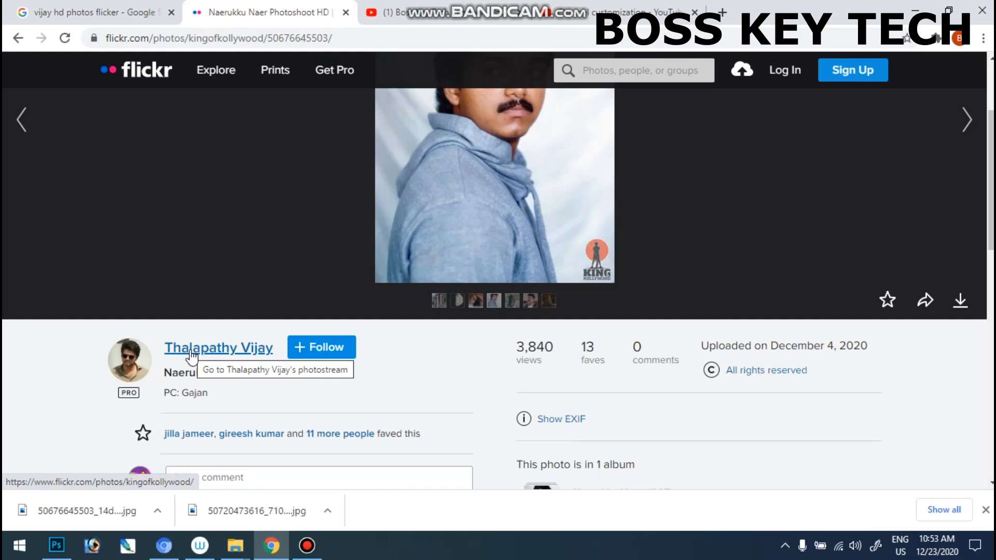
pyautogui.scroll(-10, 488, 247)
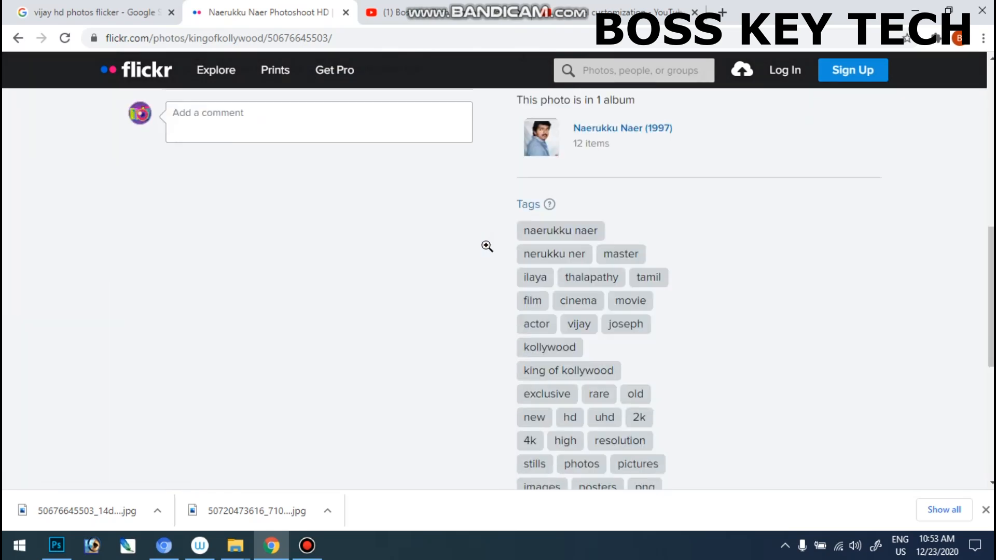
pyautogui.scroll(10, 496, 247)
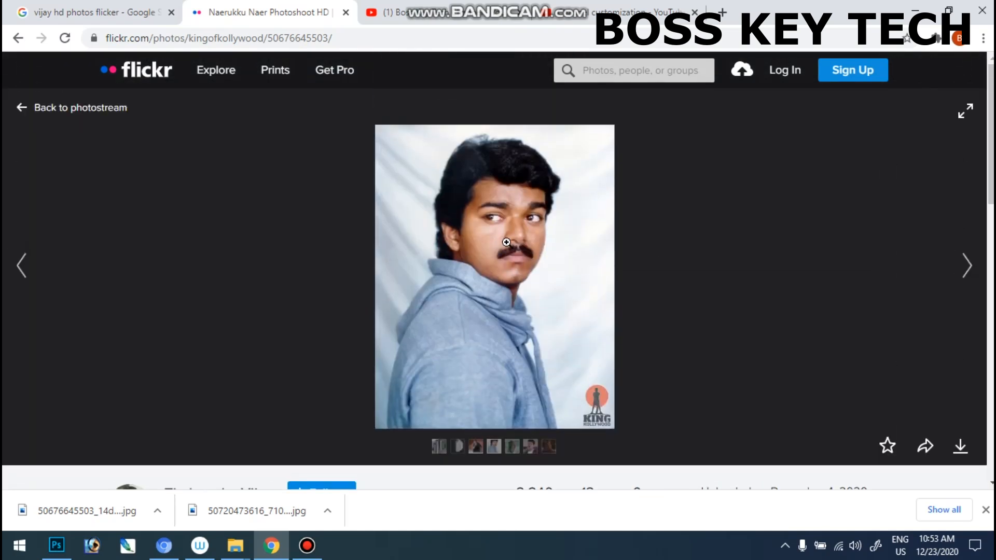
# Page forward through the photostream to the Thuppakki UHD photo of the man with a cap, sunglasses and pistol.
pyautogui.click(968, 263)
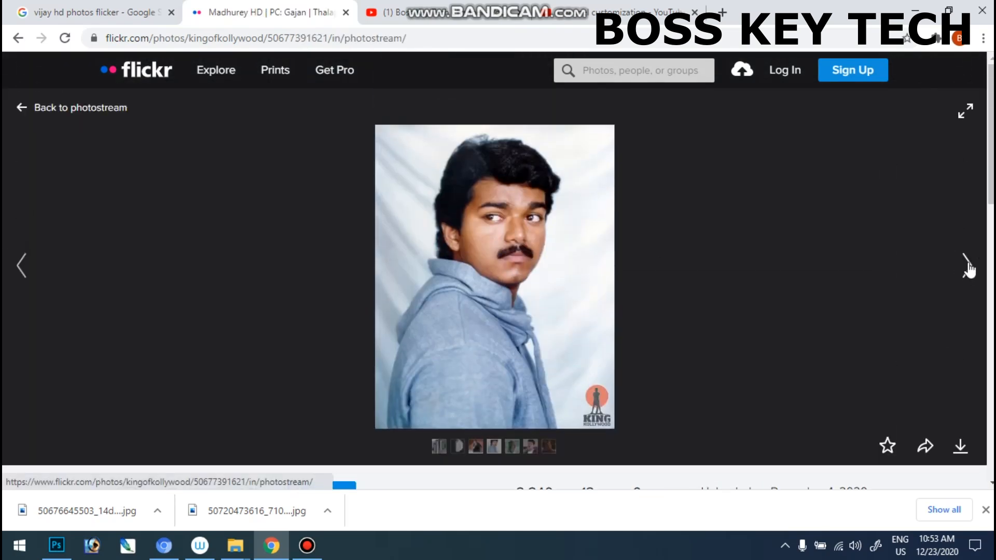
pyautogui.click(968, 264)
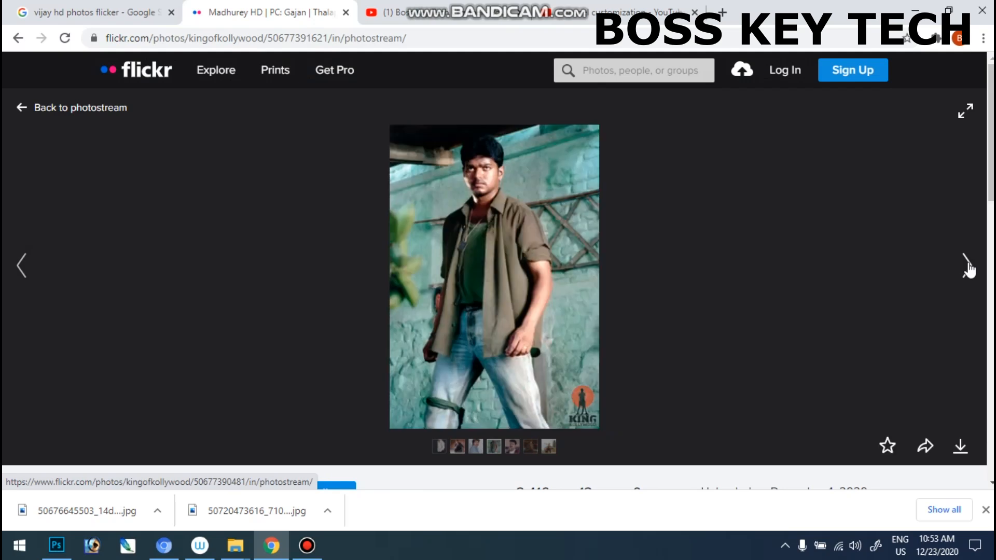
pyautogui.click(968, 263)
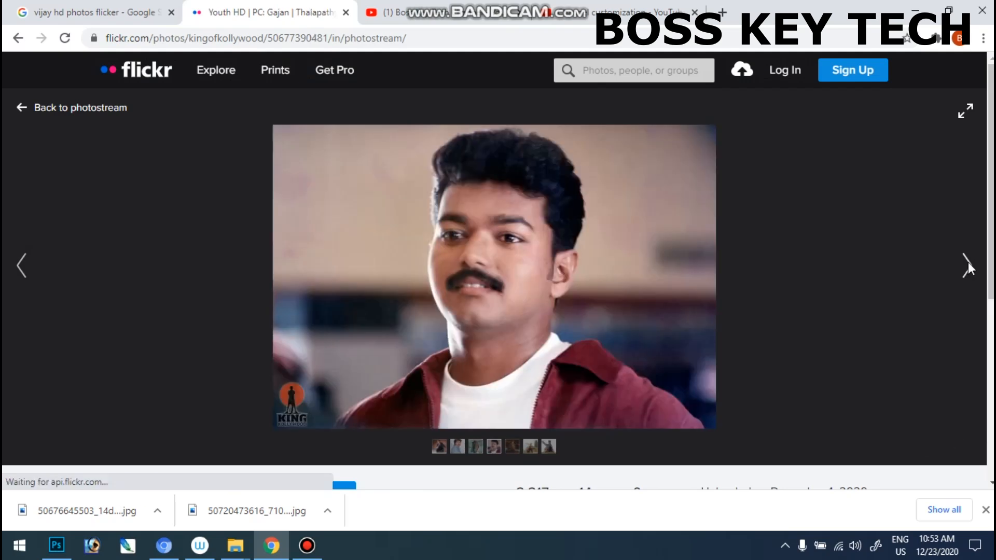
pyautogui.click(969, 265)
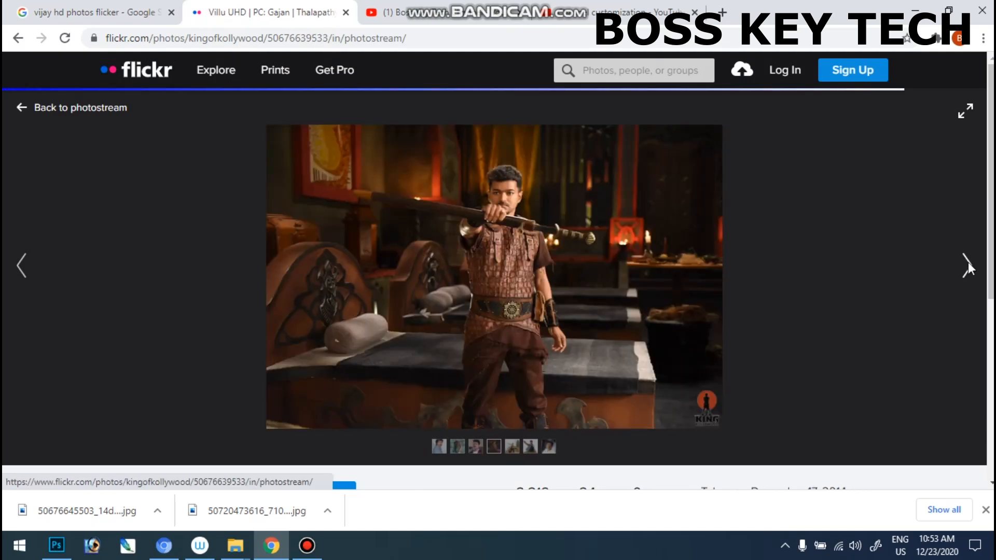
pyautogui.click(968, 265)
pyautogui.click(968, 264)
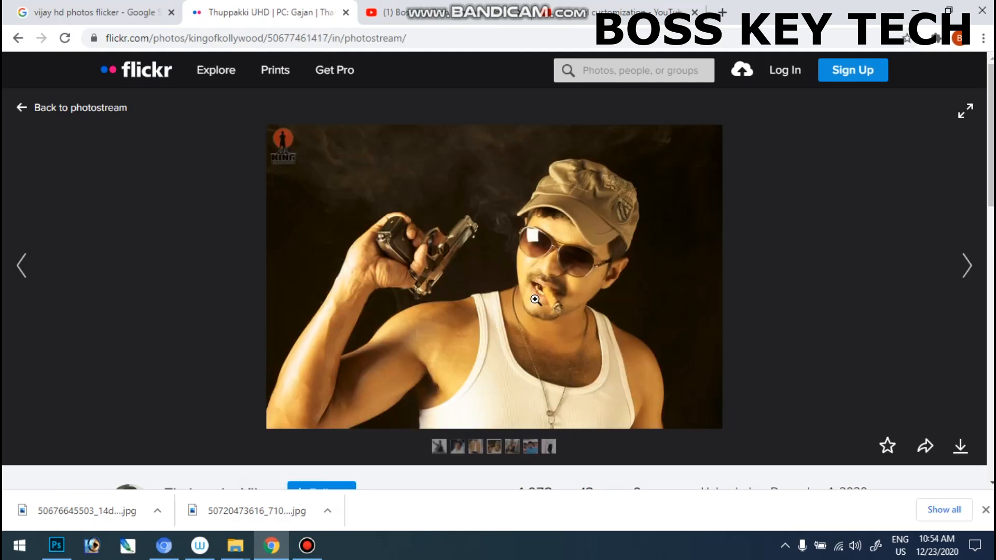
# Inspect the Thuppakki UHD photo's facial detail enlarged, and download the photo in its Original (5616 × 3744) size.
pyautogui.click(564, 268)
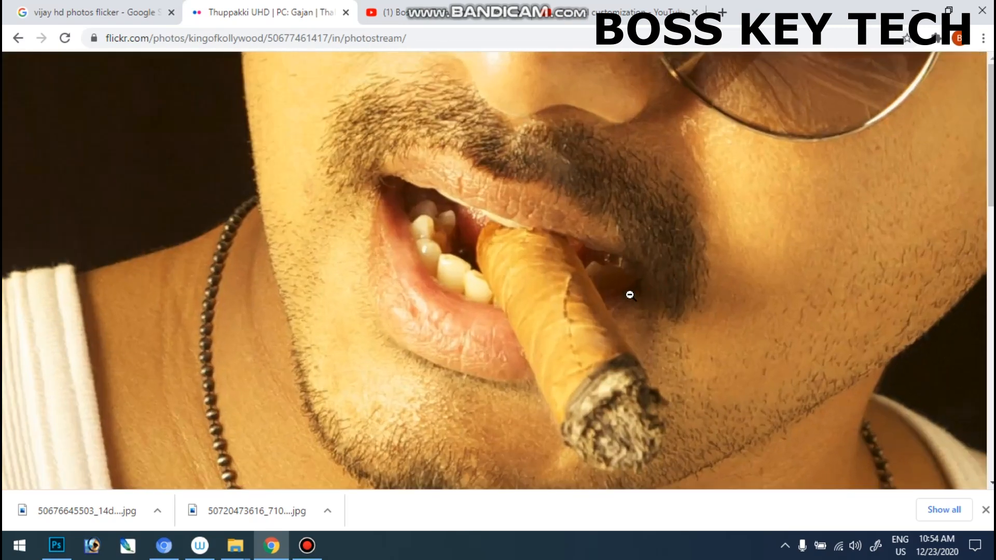
pyautogui.click(684, 287)
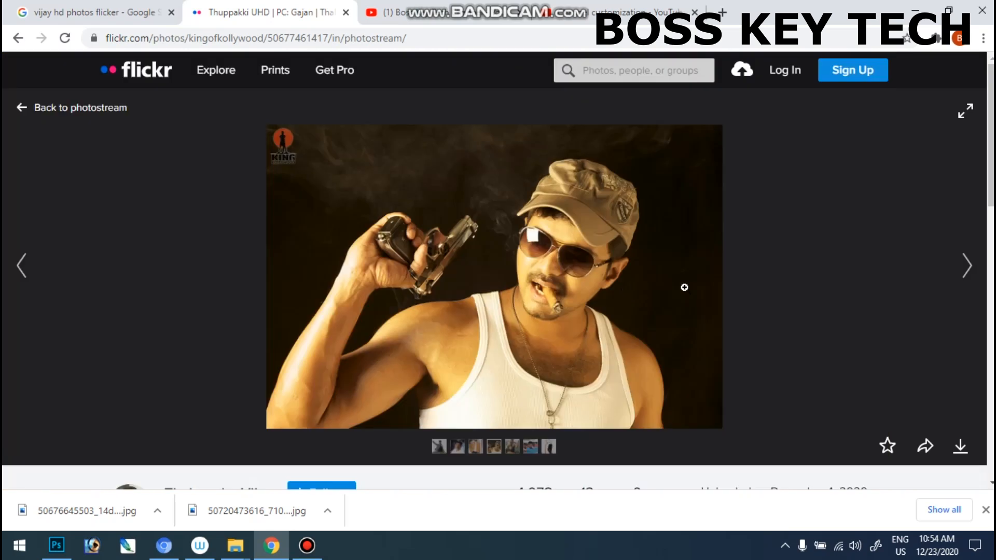
pyautogui.click(960, 447)
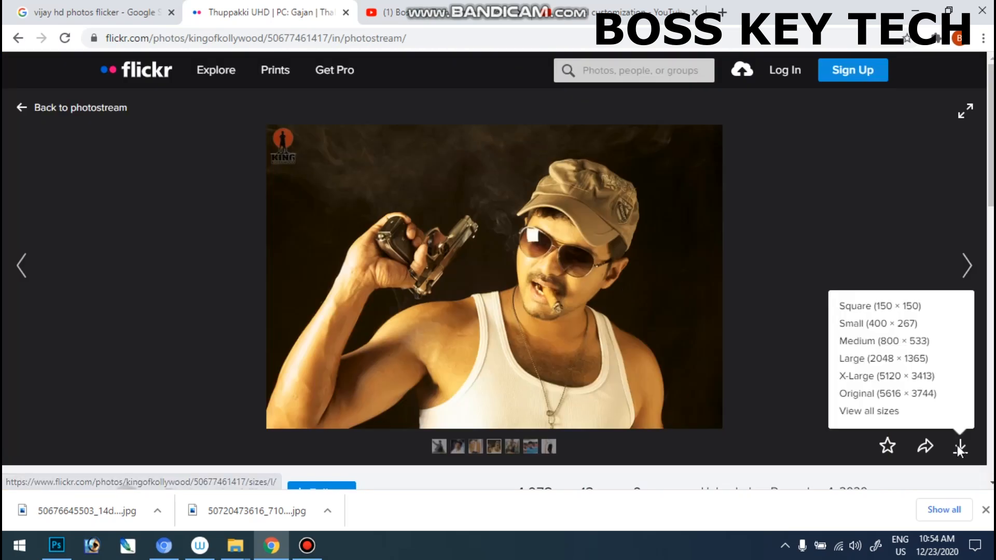
pyautogui.click(882, 397)
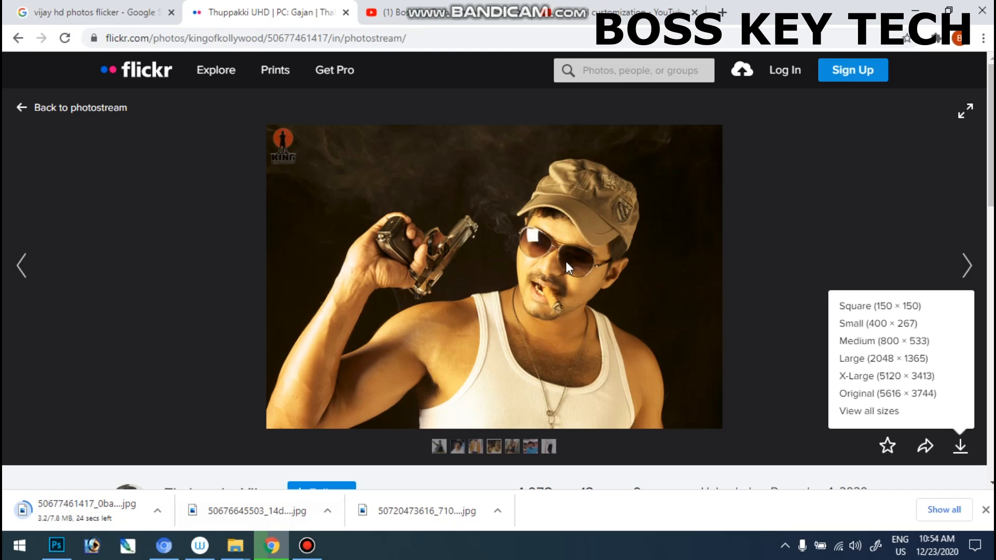
pyautogui.scroll(-10, 567, 310)
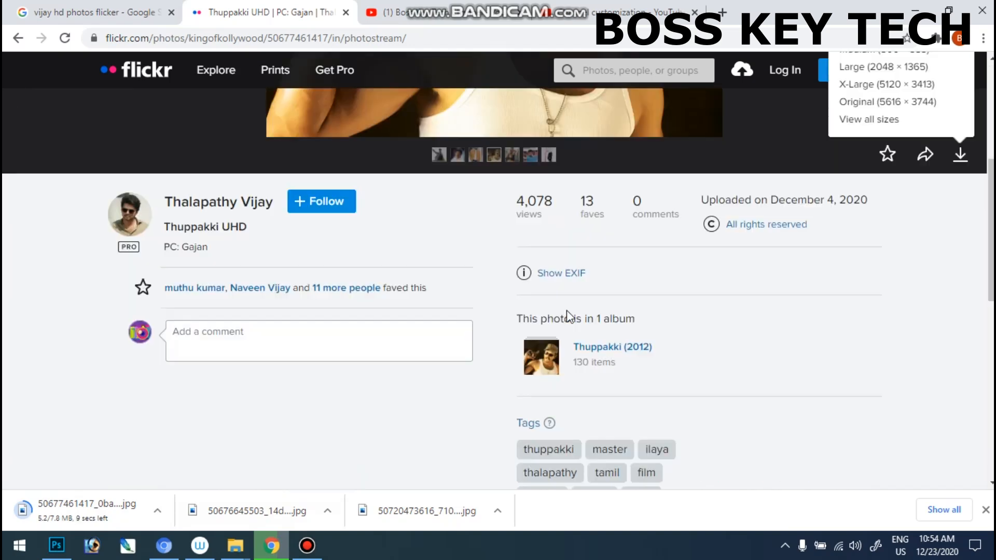
pyautogui.scroll(-4, 566, 310)
pyautogui.scroll(14, 567, 310)
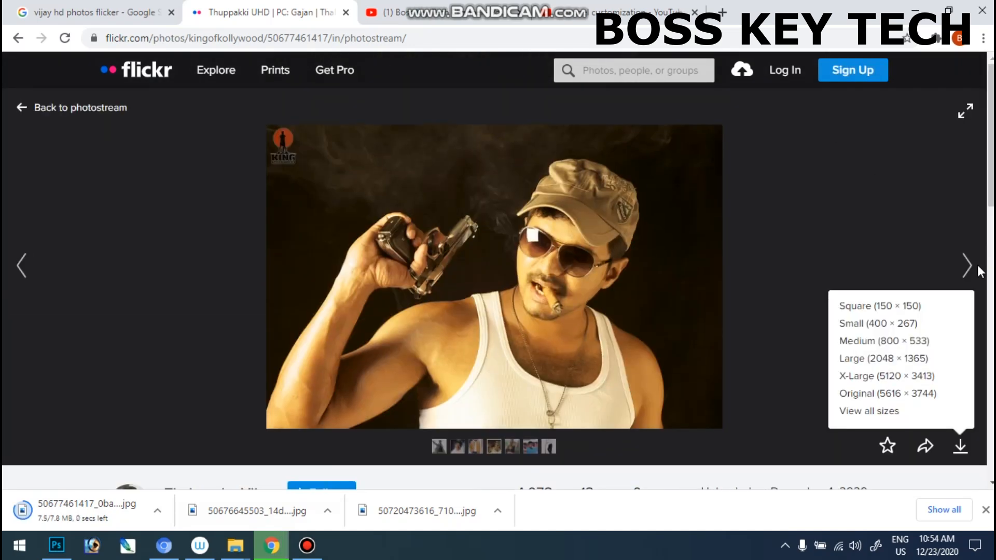
# Page onward through the photostream and go back one photo from Thamizhan HD to the Sachein HD photo.
pyautogui.click(968, 263)
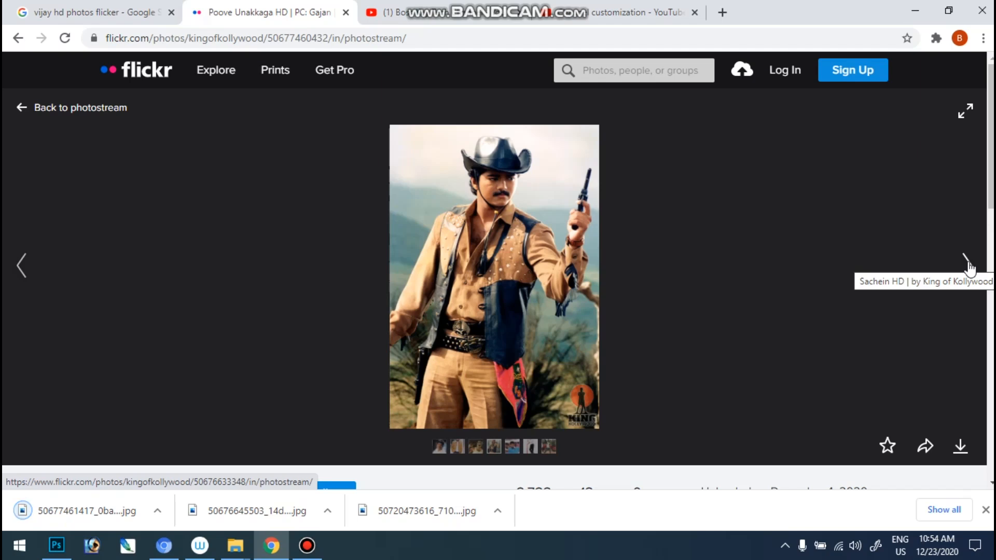
pyautogui.click(968, 266)
pyautogui.click(968, 266)
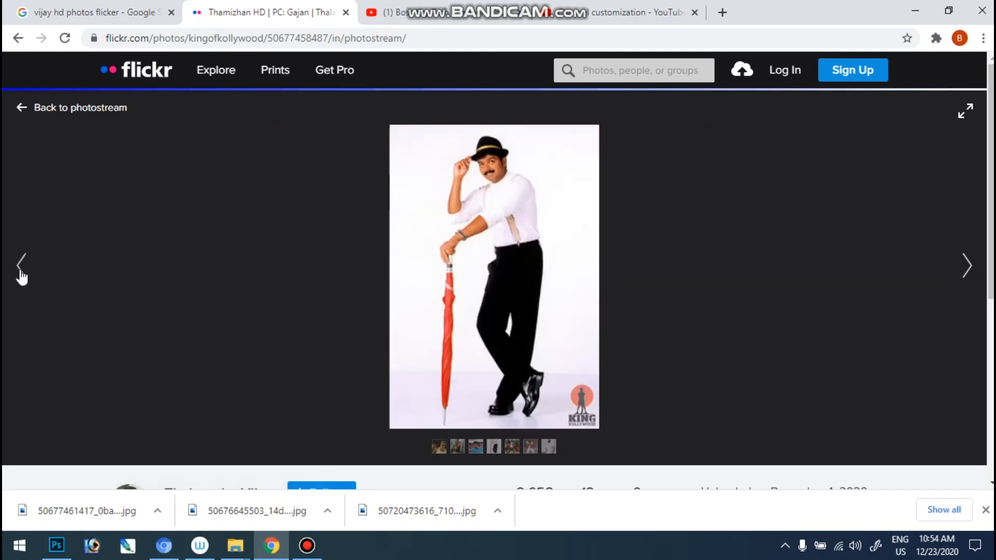
pyautogui.click(22, 266)
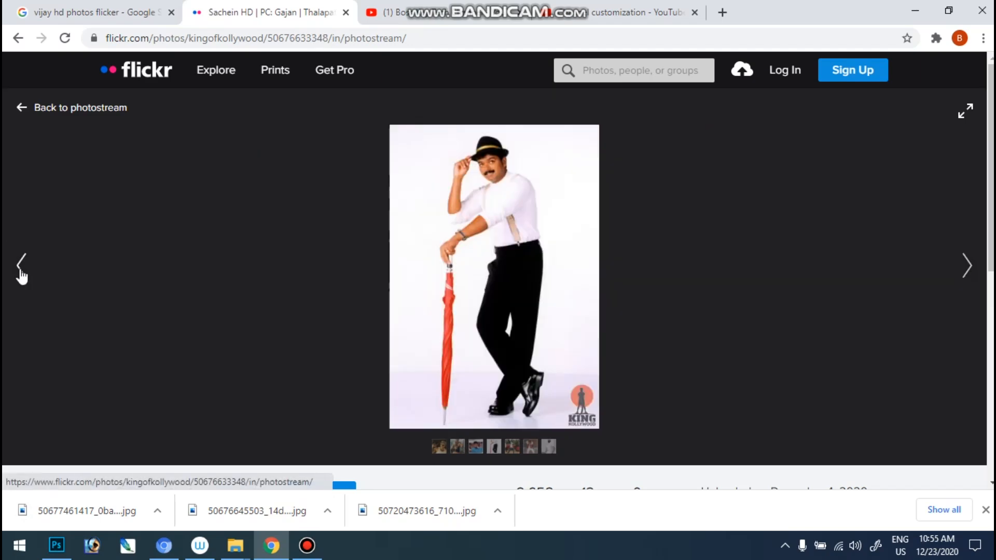
# Enlarge the Sachein HD photo in two stages to examine the face, and return to the normal photo page.
pyautogui.click(502, 258)
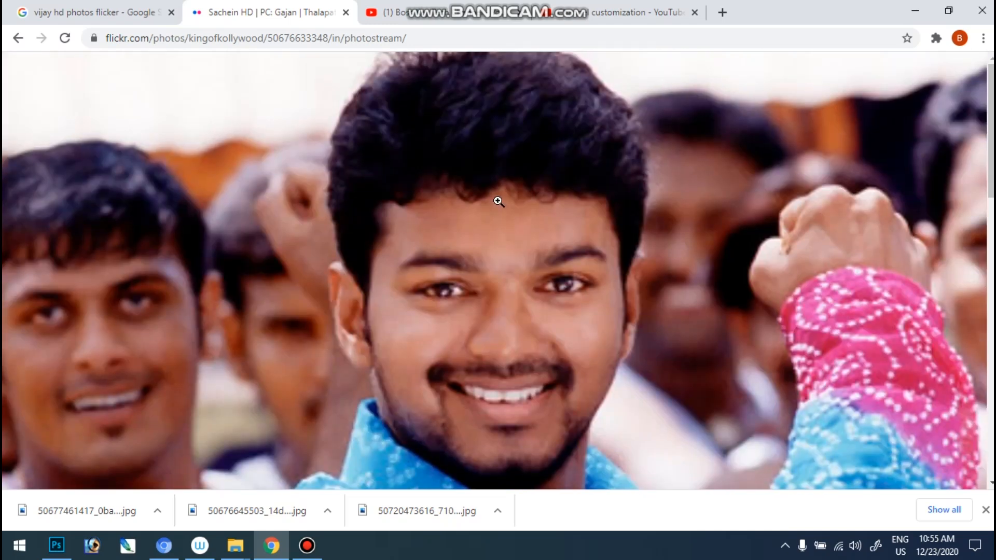
pyautogui.click(499, 202)
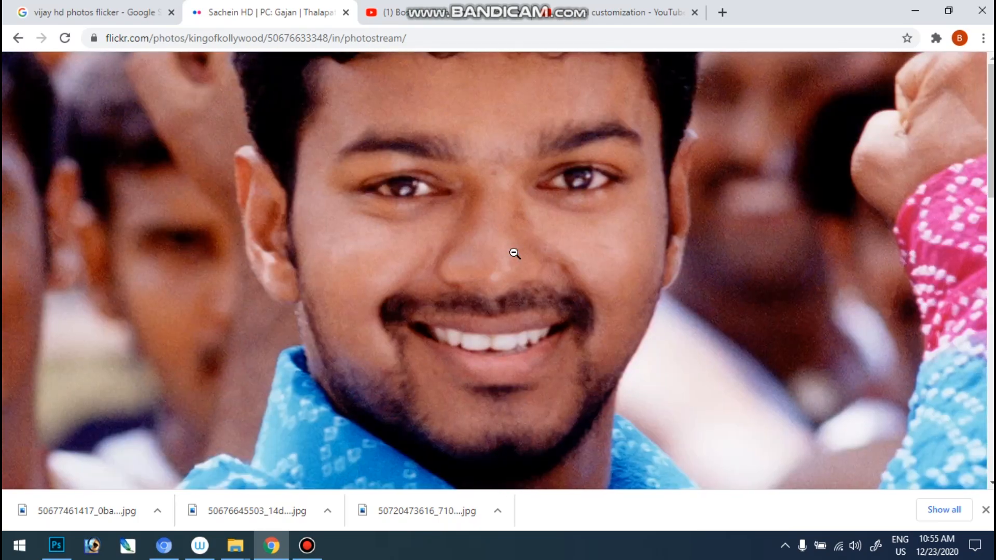
pyautogui.click(514, 253)
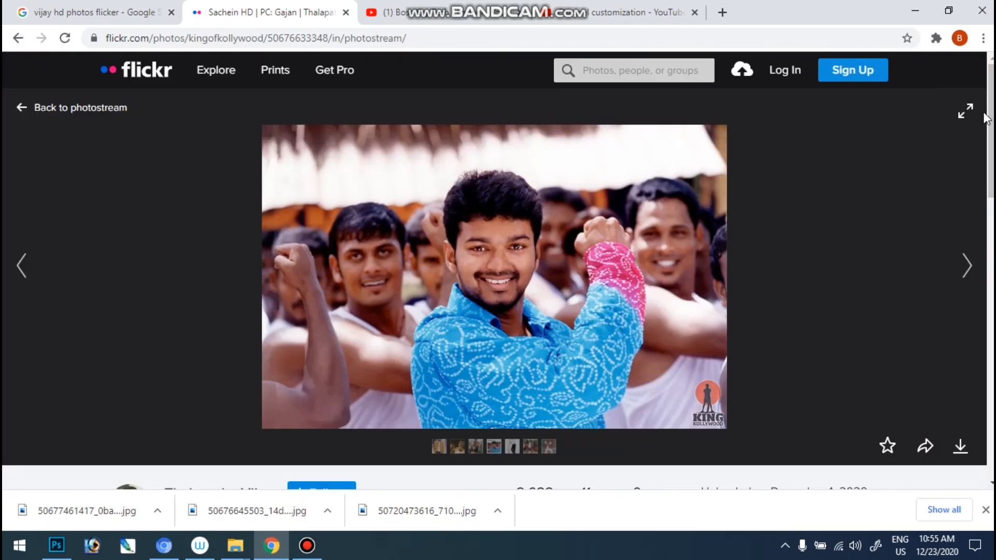
# Look over the details and tags below the Sachein HD photo, and advance to the Thamizhan HD photo.
pyautogui.scroll(-4, 366, 353)
pyautogui.scroll(-4, 379, 343)
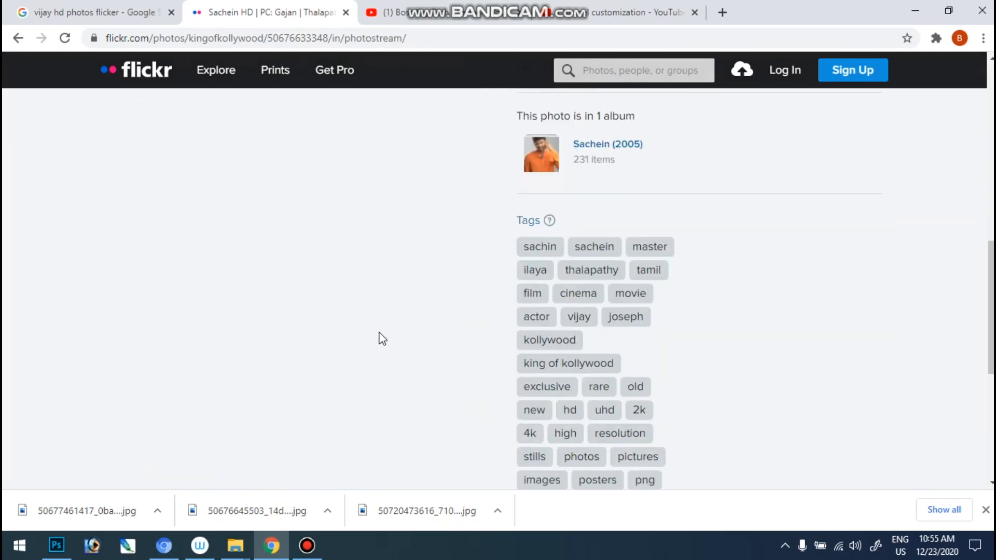
pyautogui.scroll(8, 382, 339)
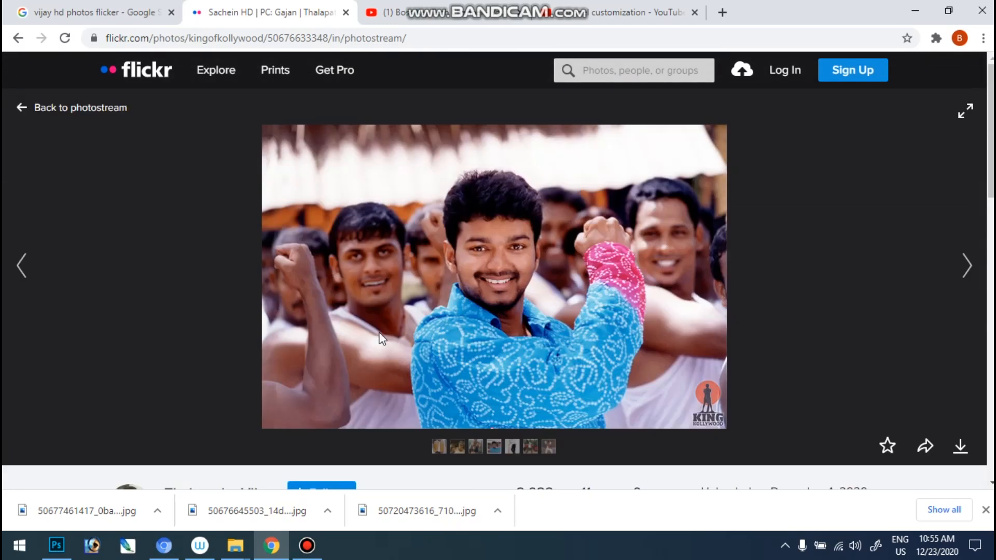
pyautogui.click(966, 266)
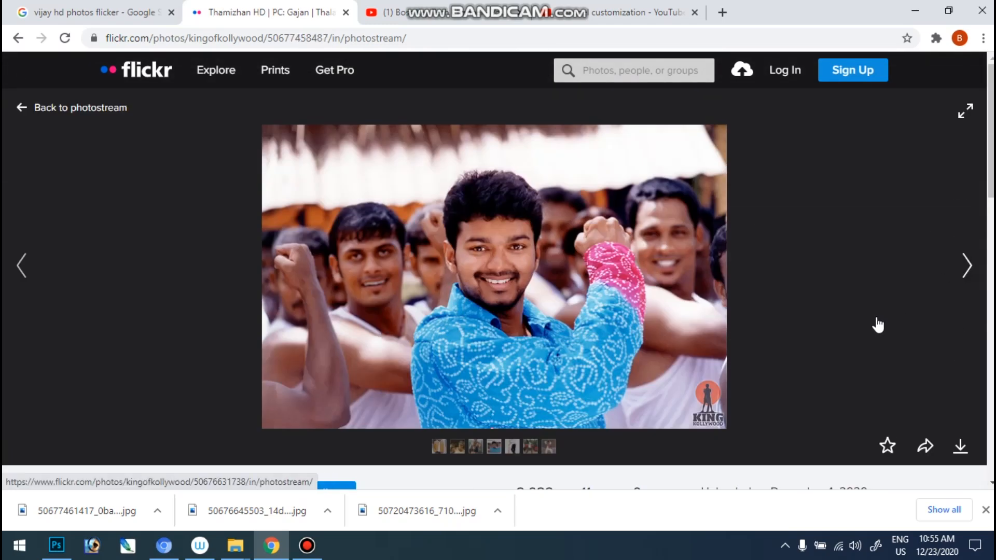
pyautogui.click(881, 319)
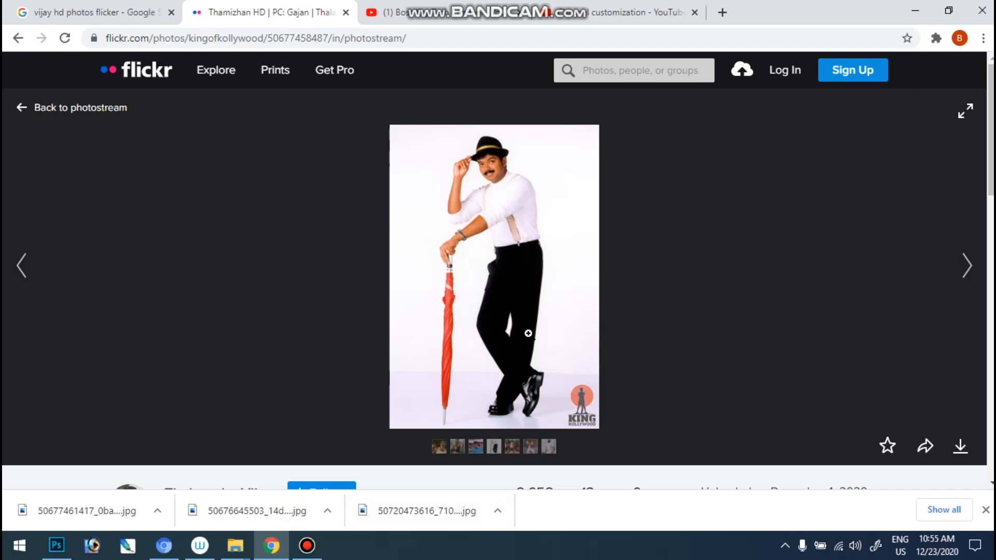
# Open the uploader's main photostream from the Thamizhan HD photo and find the T65 portraits of the man in a black sweater.
pyautogui.scroll(-5, 530, 334)
pyautogui.click(206, 210)
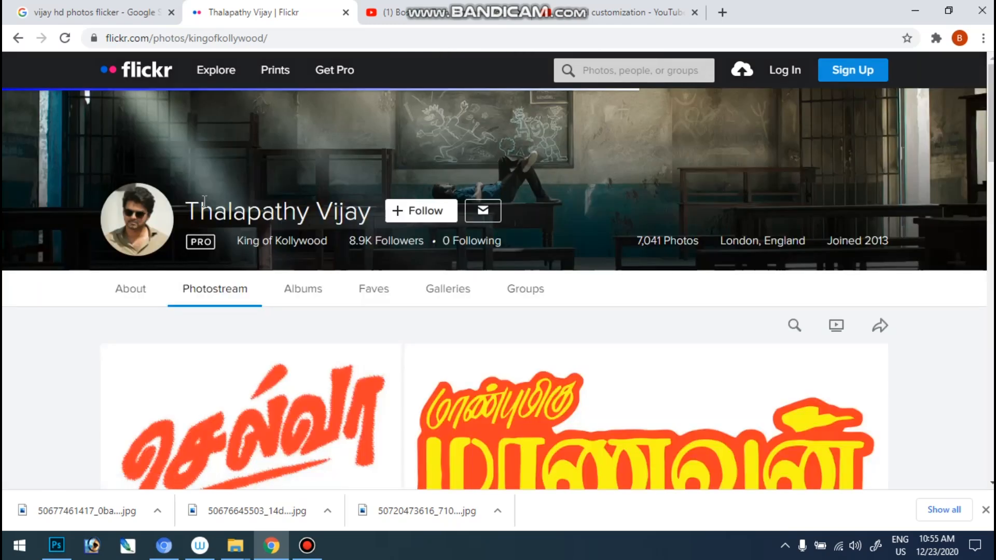
pyautogui.scroll(-8, 293, 344)
pyautogui.scroll(-6, 293, 344)
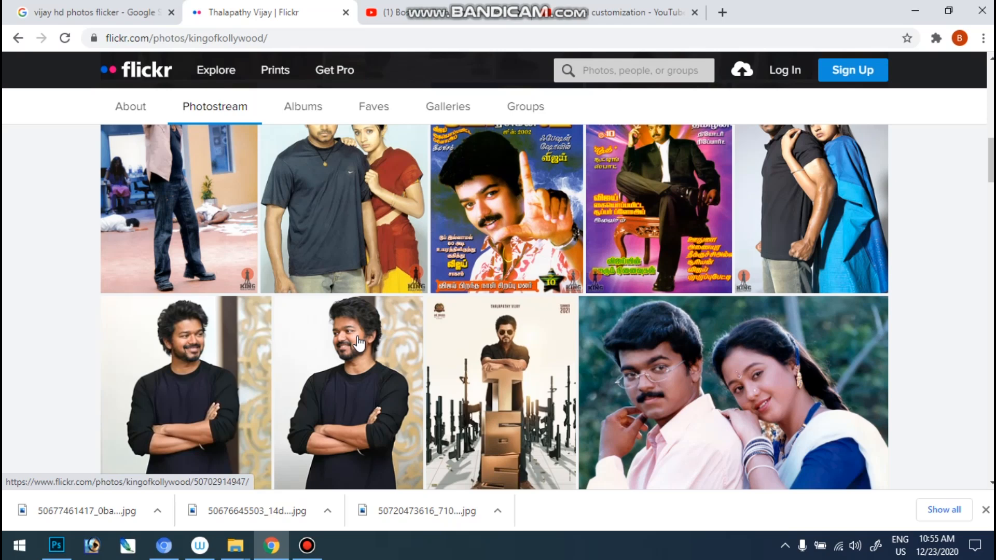
# Open the T65 photo with crossed arms and download it in its Original (1364 × 1820) size.
pyautogui.click(176, 338)
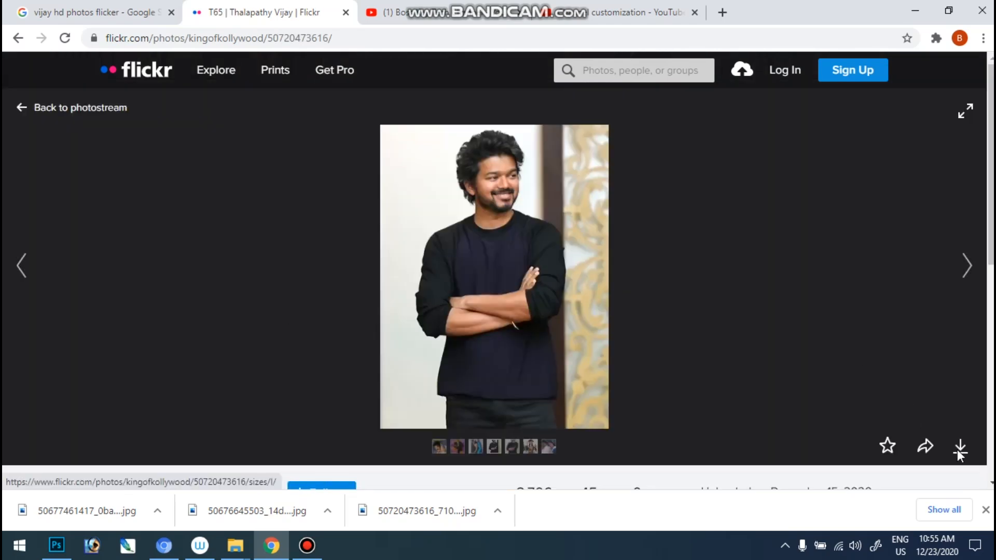
pyautogui.click(959, 448)
pyautogui.click(914, 395)
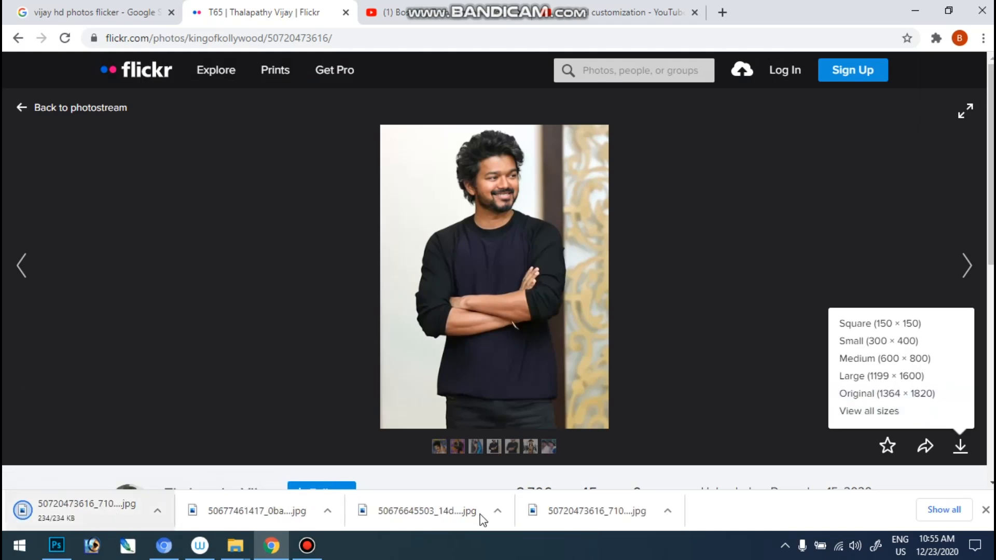
# Open the neighbouring Thalapathy 65 Enhanced Snap photo, examine the face enlarged in two stages, and return to the normal photo page.
pyautogui.scroll(-4, 633, 376)
pyautogui.scroll(4, 616, 372)
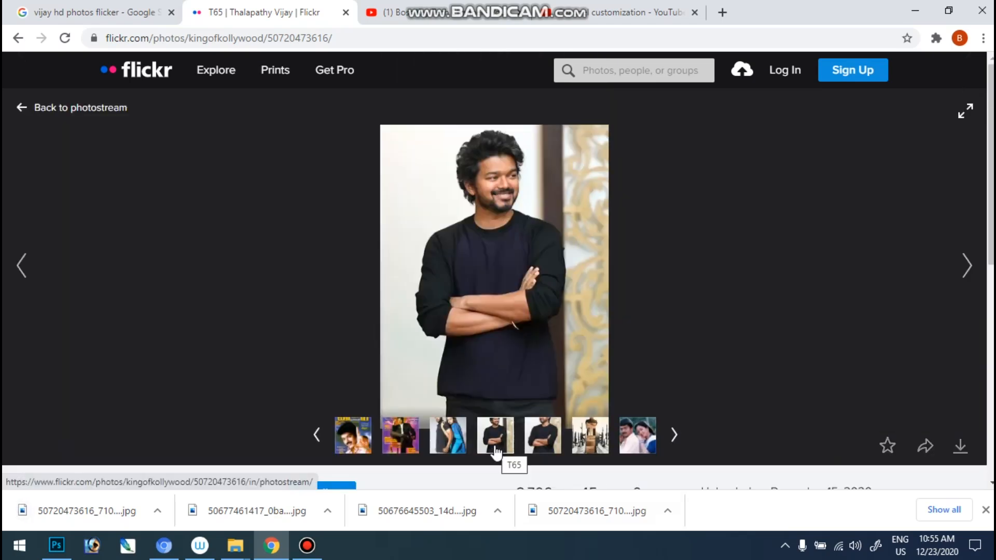
pyautogui.click(495, 439)
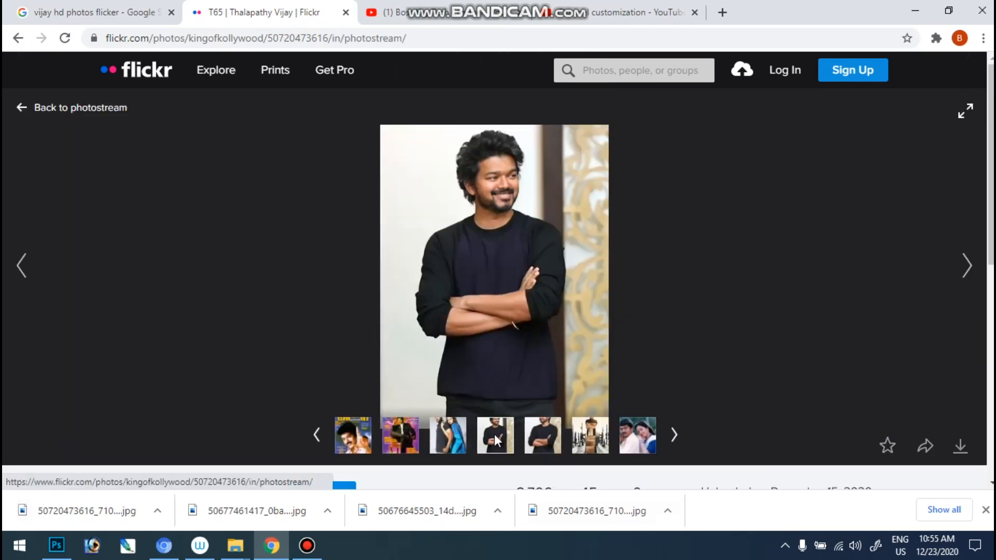
pyautogui.click(539, 441)
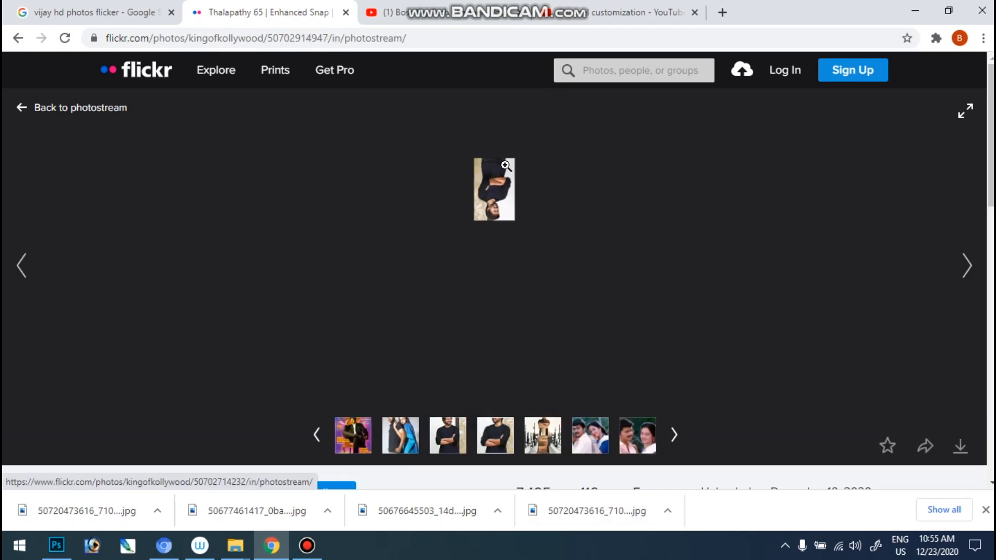
pyautogui.click(506, 165)
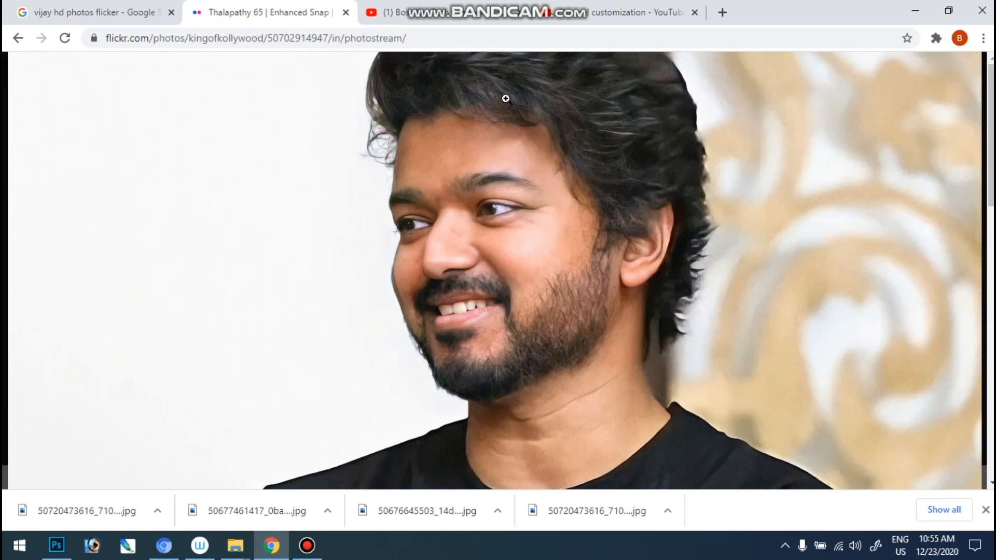
pyautogui.click(515, 162)
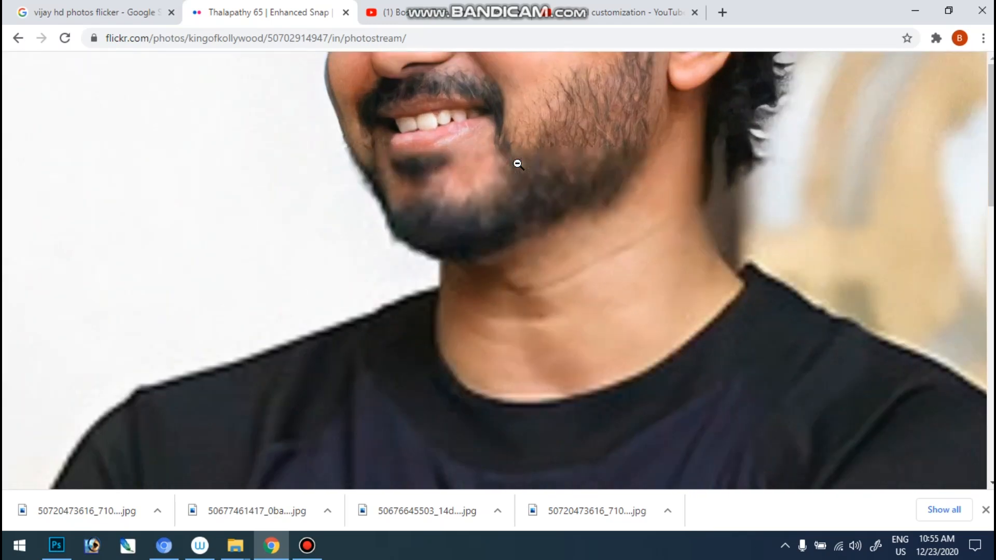
pyautogui.click(534, 223)
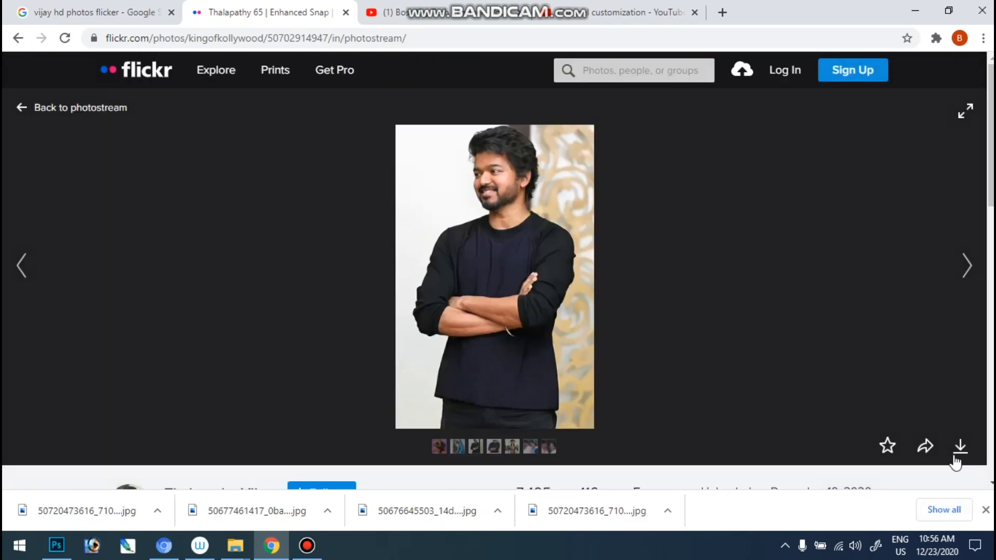
# Download the Thalapathy 65 Enhanced Snap photo in its Original (2332 × 3580) size.
pyautogui.click(957, 459)
pyautogui.click(914, 401)
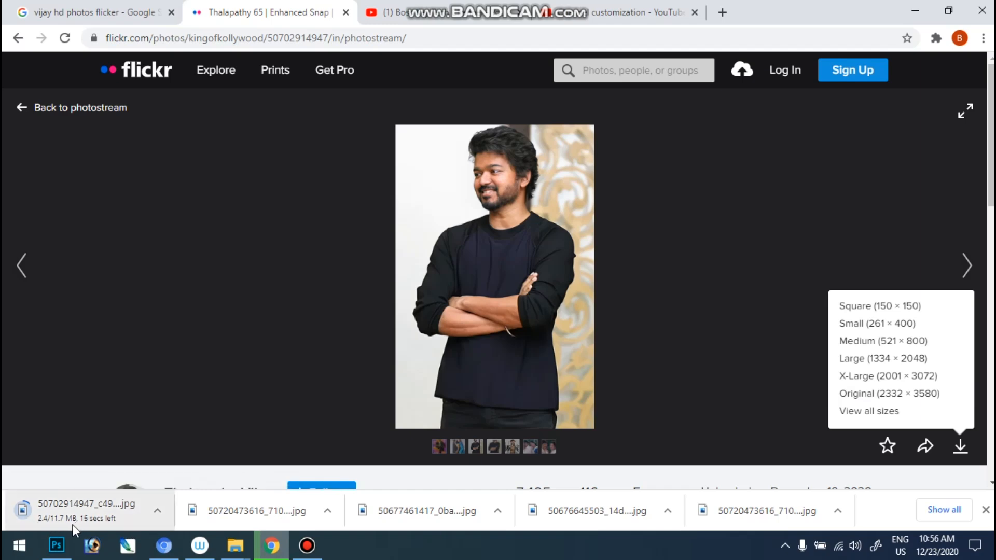
pyautogui.click(495, 161)
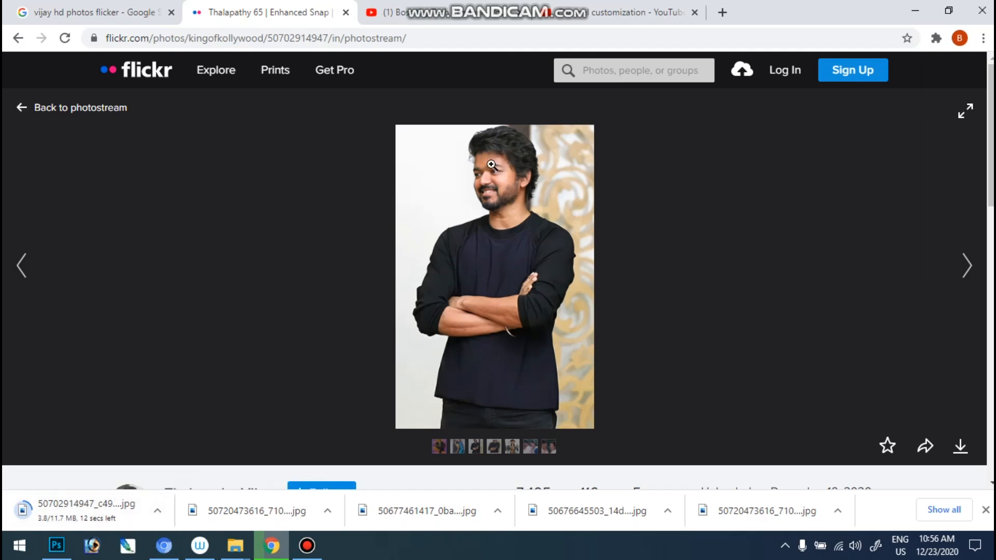
pyautogui.click(498, 164)
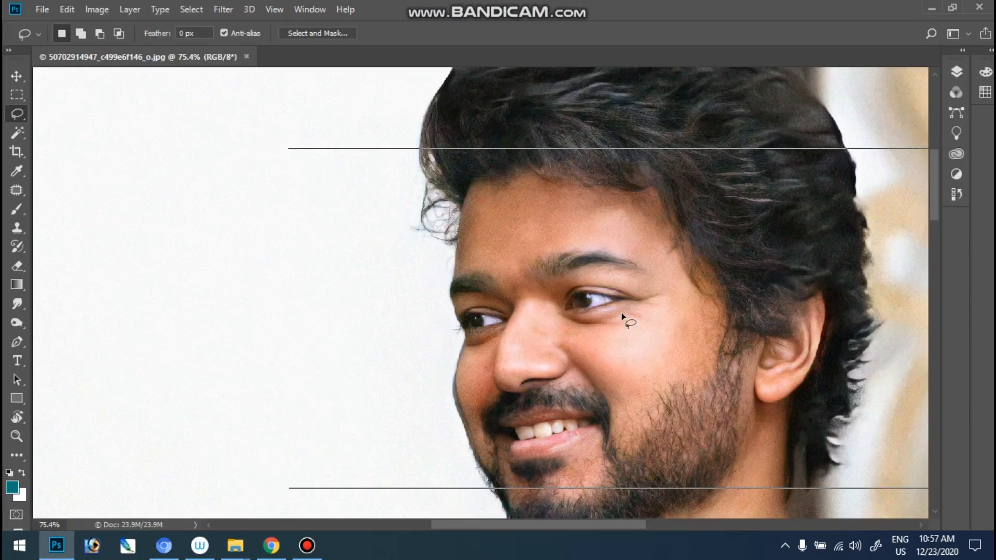
# In Photoshop, add a new empty layer above the Background of the downloaded Thalapathy 65 photo.
pyautogui.scroll(1, 621, 315)
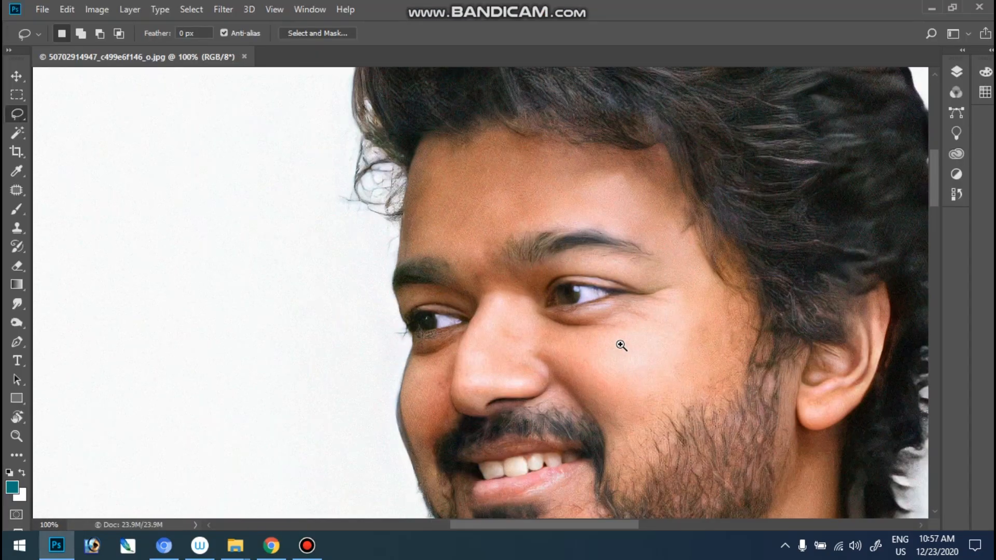
pyautogui.scroll(1, 649, 345)
pyautogui.moveTo(726, 455); pyautogui.dragTo(592, 370)
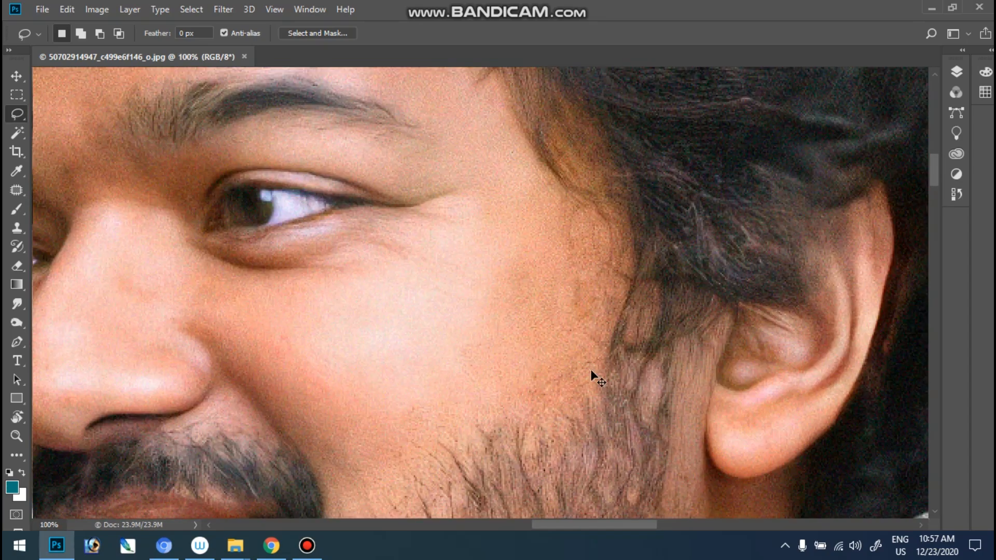
pyautogui.scroll(-1, 590, 369)
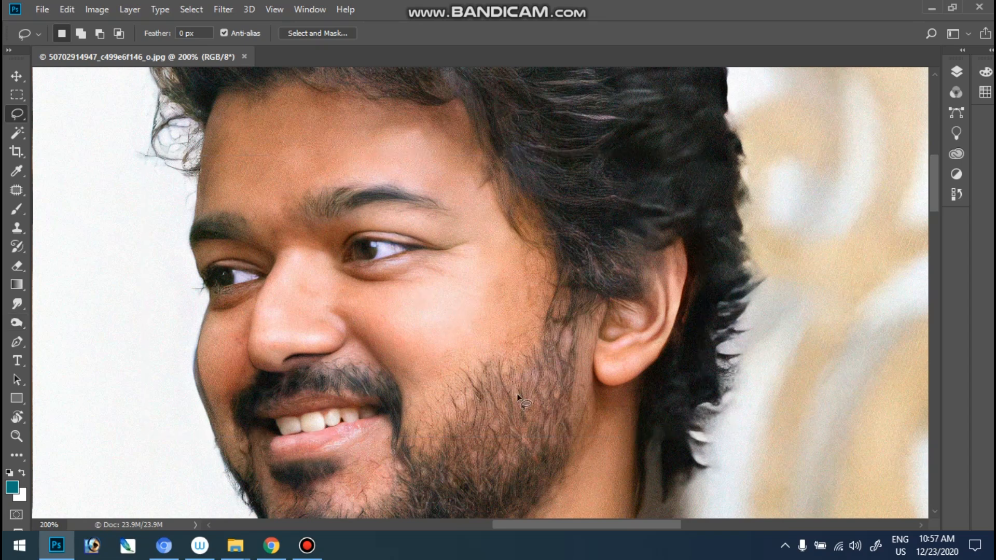
pyautogui.scroll(1, 425, 301)
pyautogui.moveTo(306, 121); pyautogui.dragTo(310, 99)
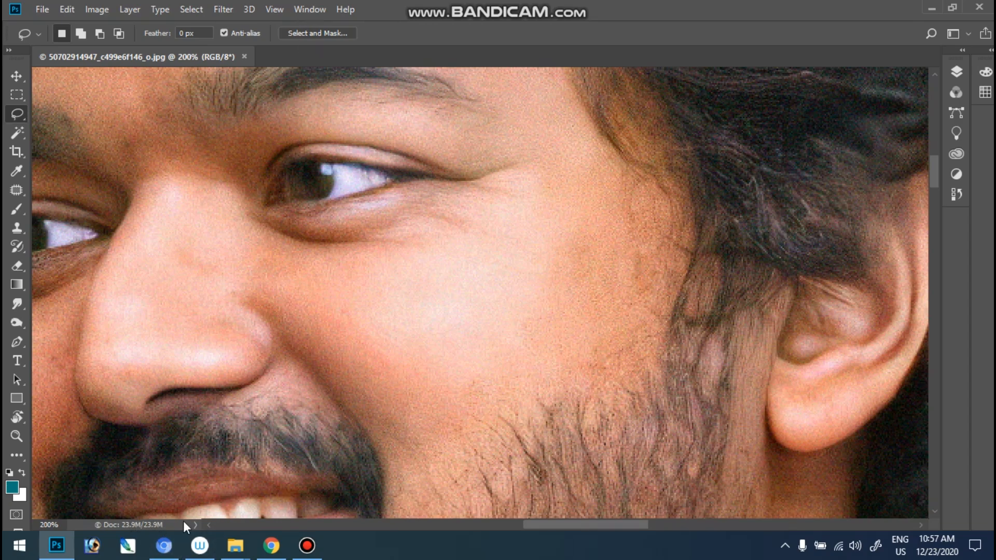
pyautogui.click(306, 10)
pyautogui.click(395, 290)
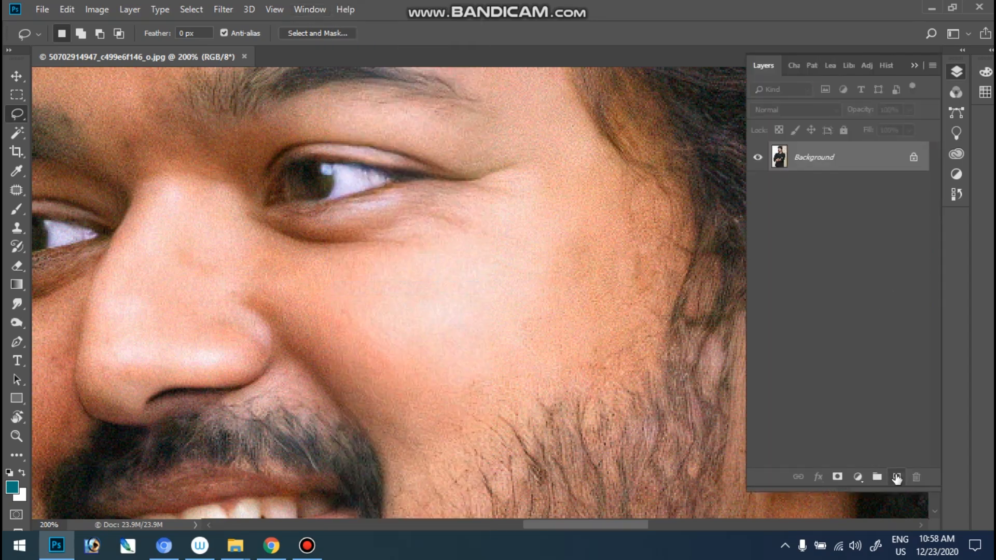
pyautogui.click(896, 477)
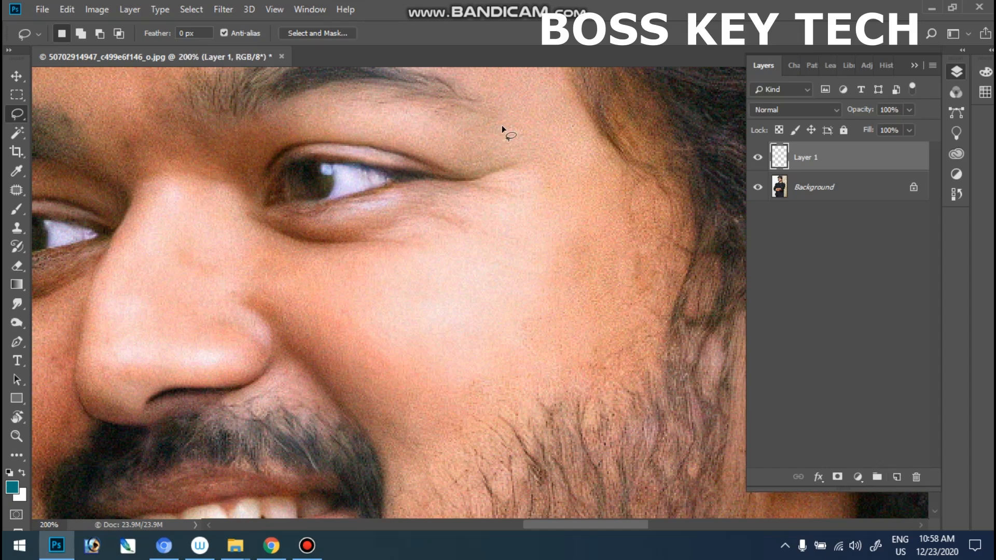
# Activate the Smudge tool and choose the Finger Paint 06 brush from the Finger Paints by juiceboxvisual set.
pyautogui.click(20, 302)
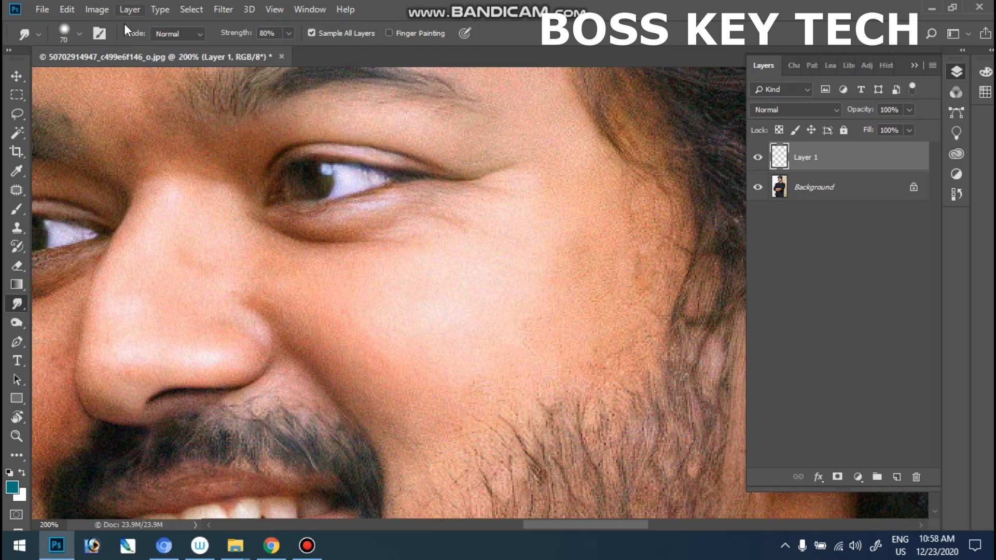
pyautogui.click(64, 30)
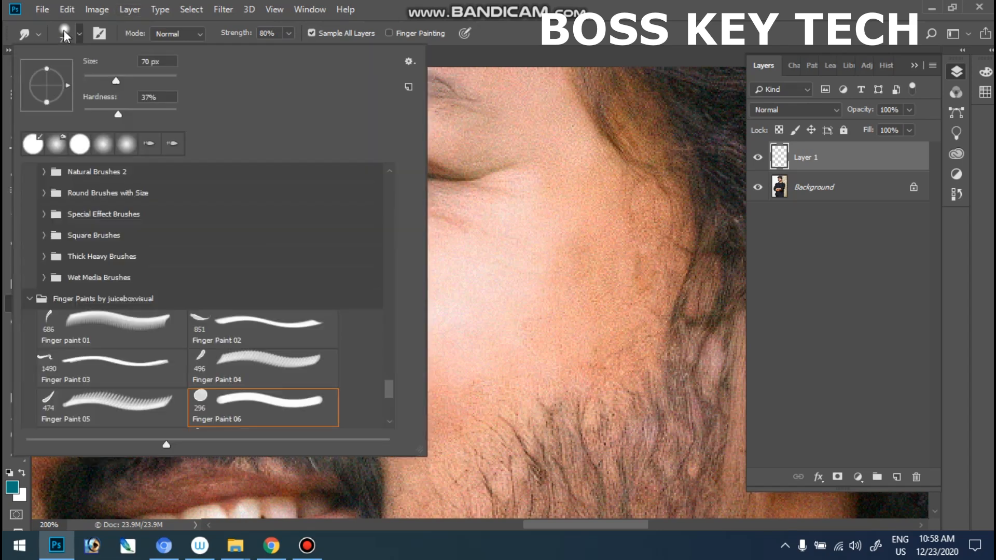
pyautogui.click(64, 30)
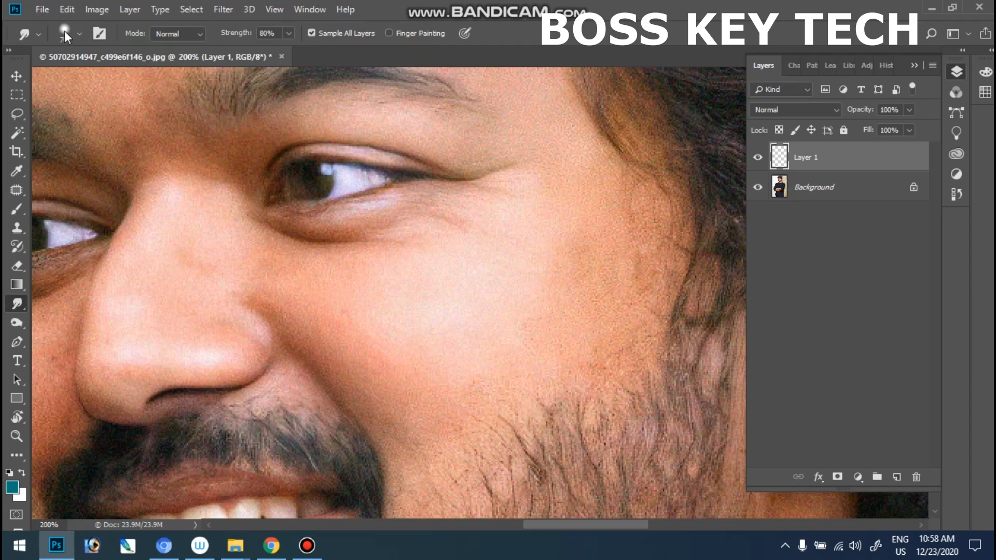
pyautogui.click(66, 30)
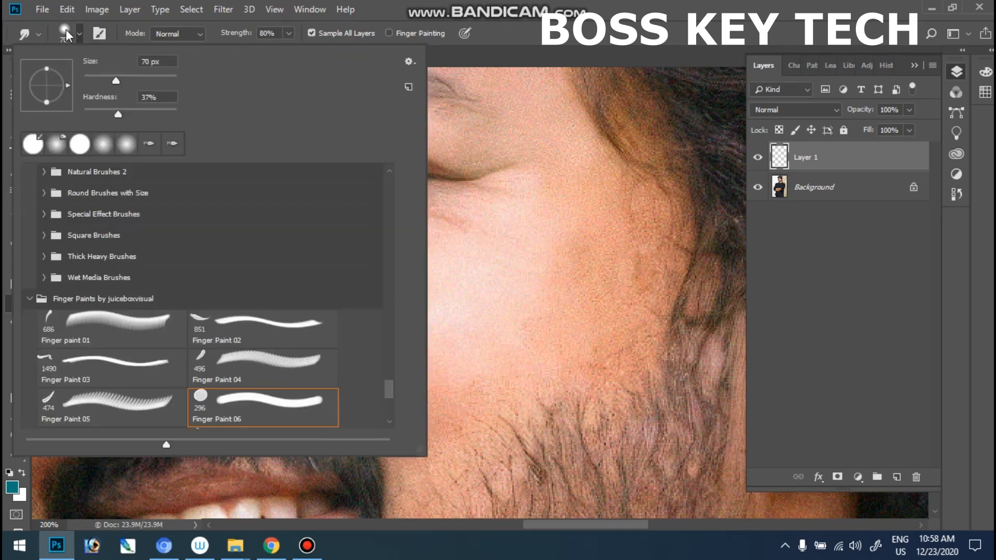
pyautogui.scroll(-3, 391, 390)
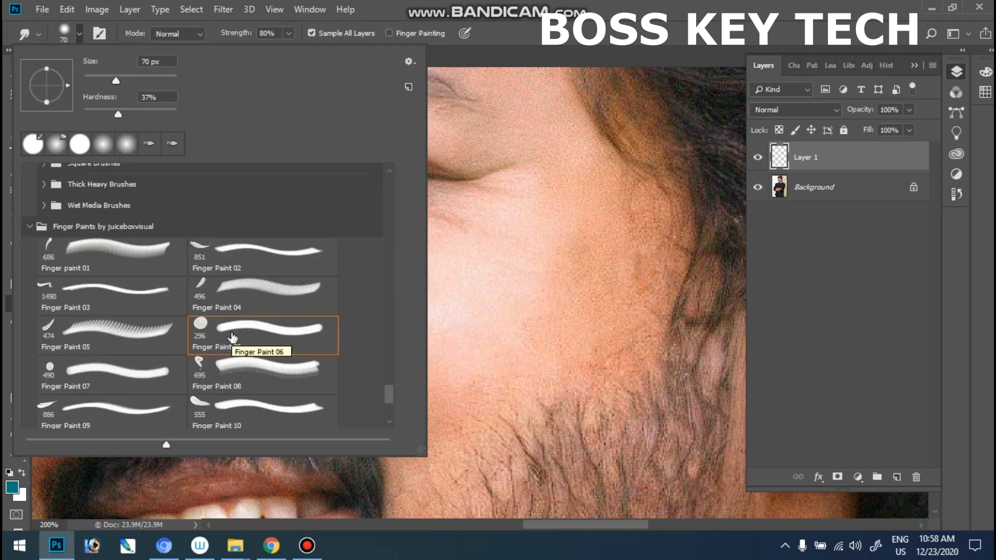
pyautogui.click(232, 334)
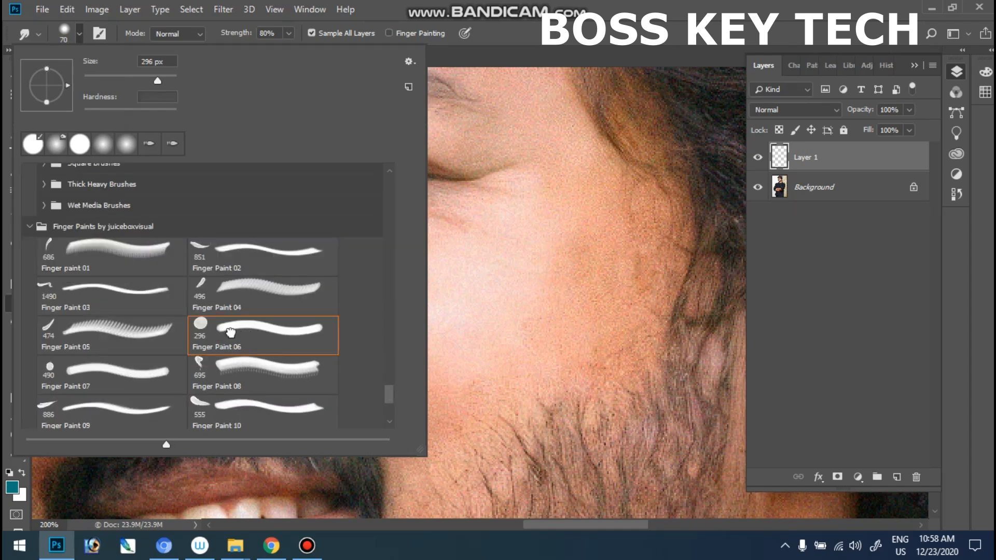
pyautogui.click(573, 199)
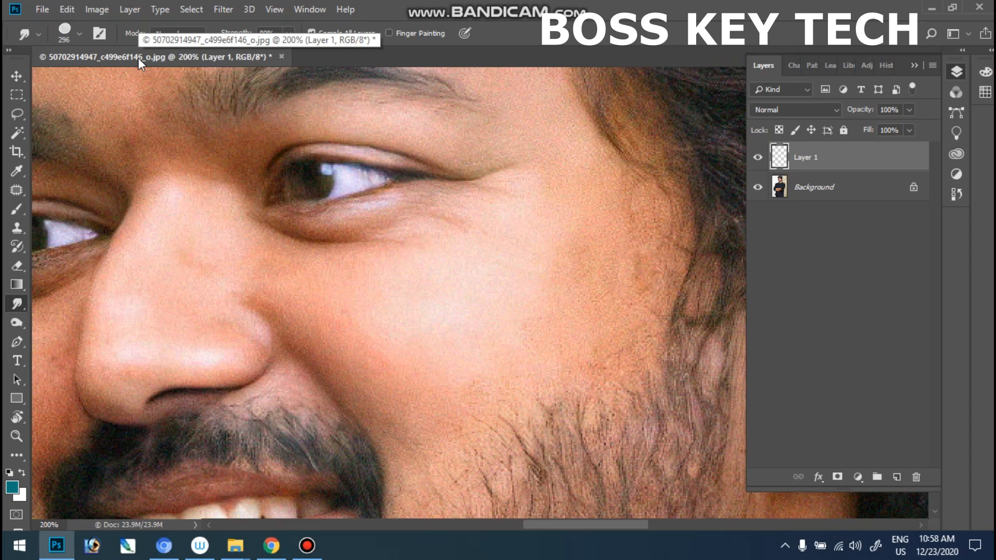
# Display the brush settings clear of the face and set the Smudge tool's strength to 60%.
pyautogui.click(106, 30)
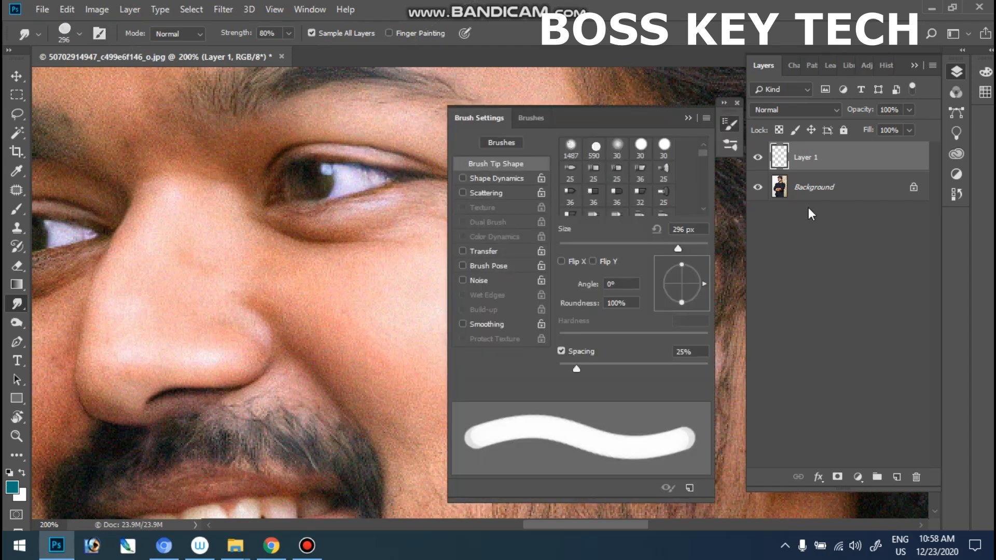
pyautogui.moveTo(581, 127)
pyautogui.mouseDown()
pyautogui.moveTo(879, 271)
pyautogui.moveTo(830, 194)
pyautogui.moveTo(779, 198)
pyautogui.moveTo(792, 198)
pyautogui.mouseUp()
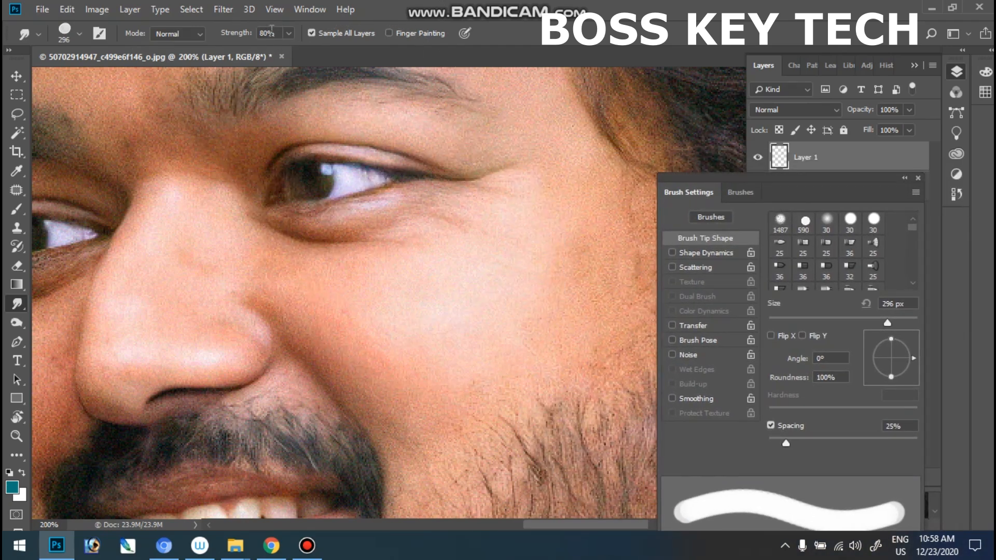
pyautogui.write('6')
pyautogui.press('Return')
# Turn off Spacing for the smudge brush and enable Transfer.
pyautogui.moveTo(797, 188); pyautogui.dragTo(749, 177)
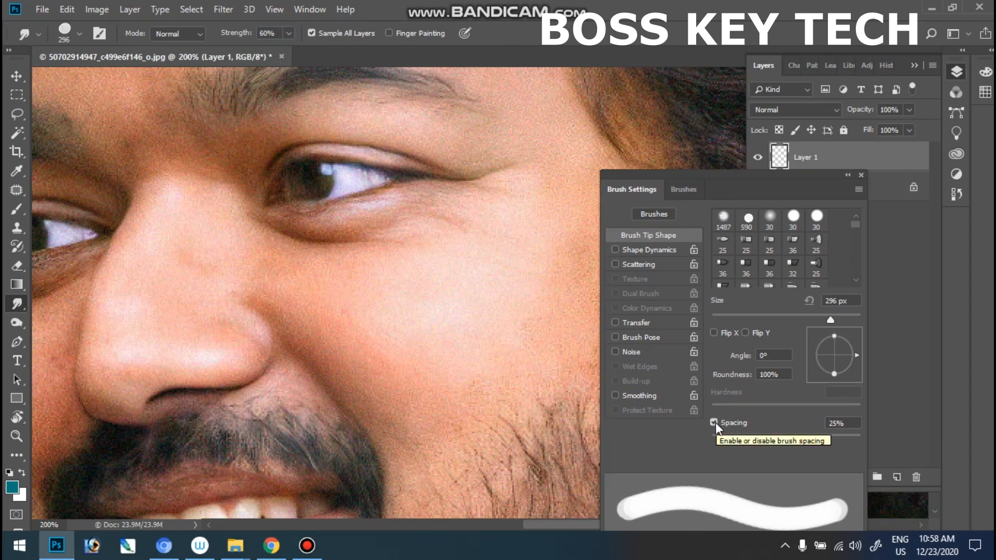
pyautogui.click(715, 423)
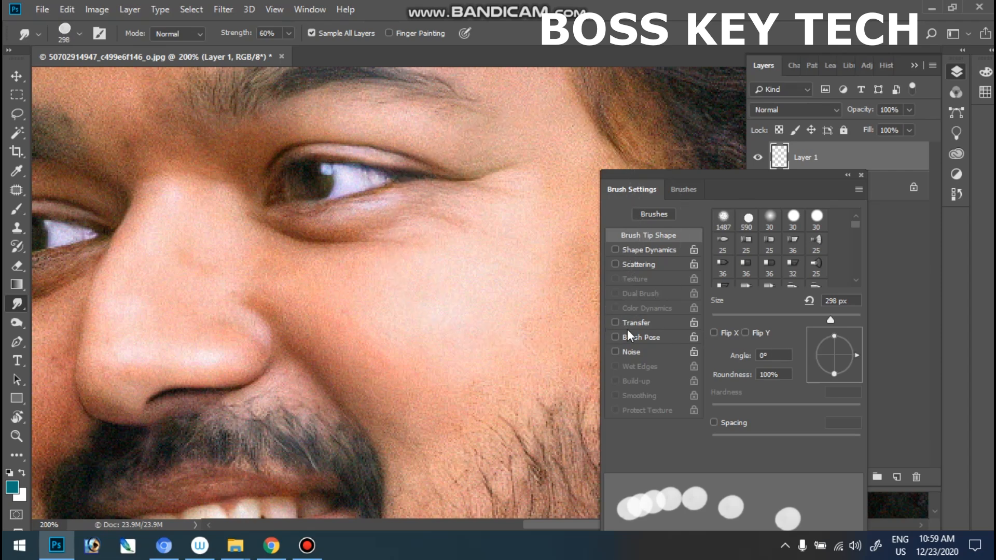
pyautogui.click(642, 325)
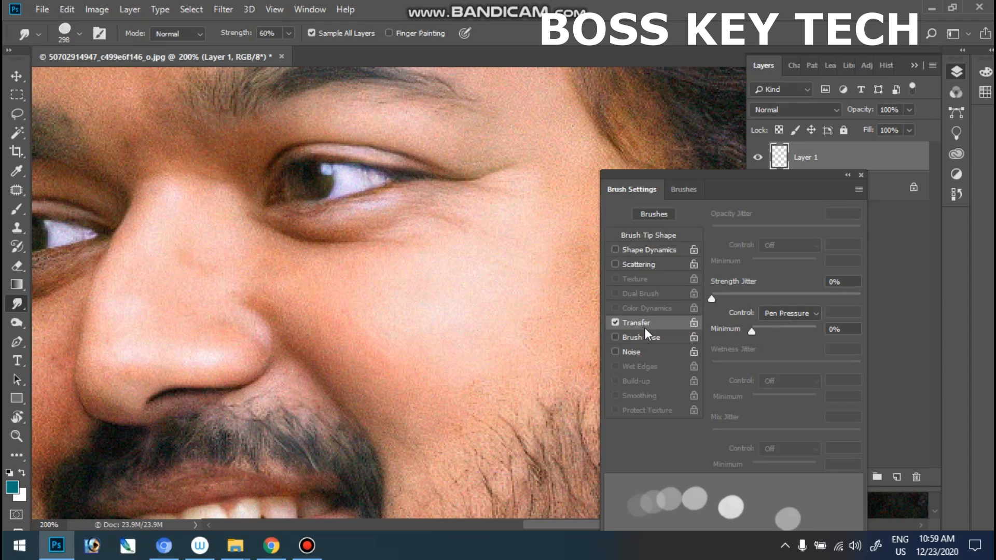
# Close the brush settings, enlarge the view of the cheek to 300%, and hide all panels and tools.
pyautogui.click(860, 175)
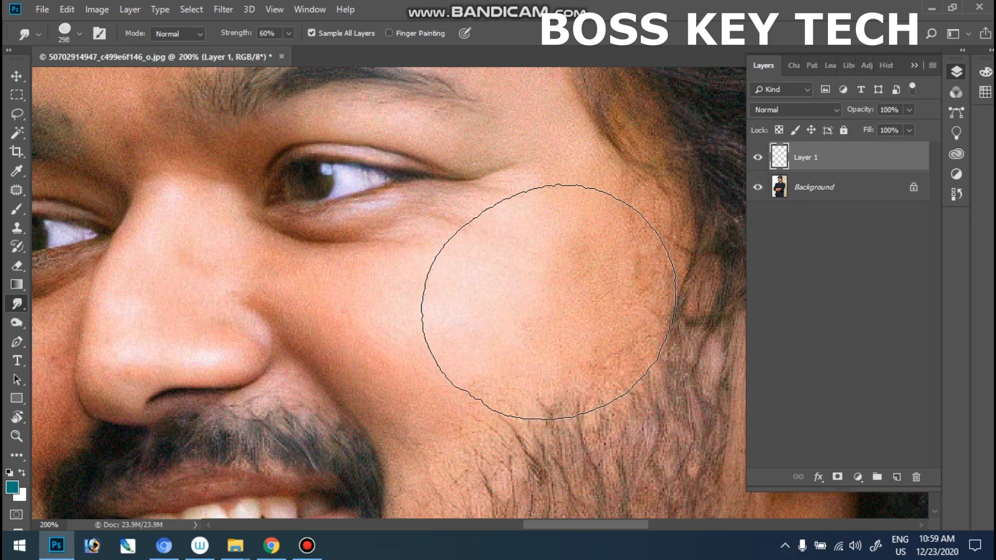
pyautogui.scroll(1, 542, 312)
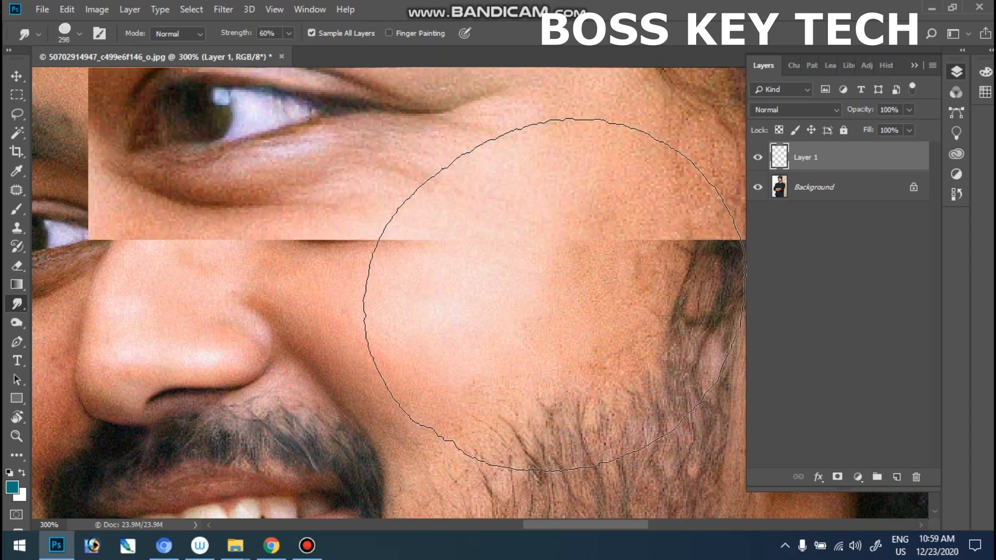
pyautogui.press('Tab')
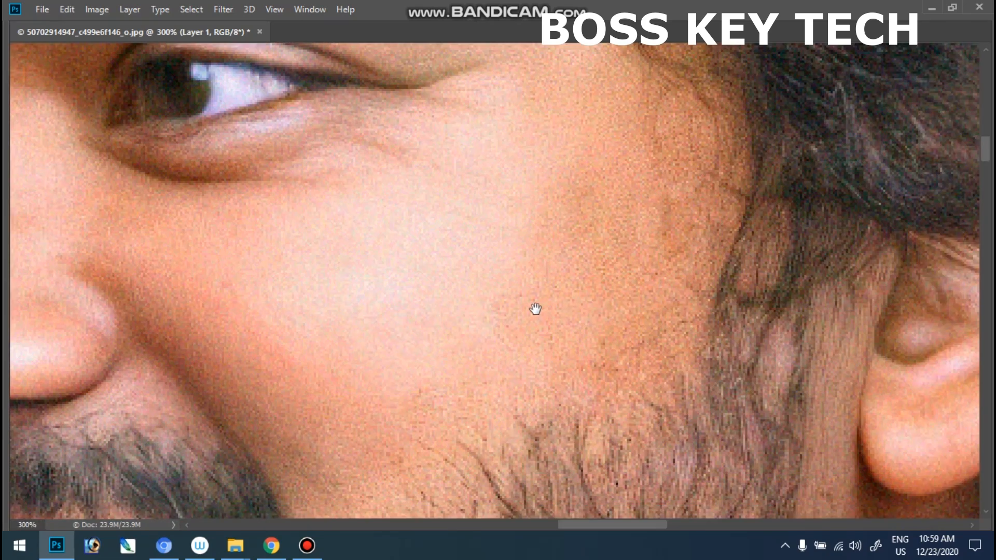
# Reduce the Smudge brush size and smudge the outer cheek smooth, from below the temple down to the beard's edge.
pyautogui.press('[')
pyautogui.press('[')
pyautogui.press('[')
pyautogui.press('[')
pyautogui.press('[')
pyautogui.press('[')
pyautogui.press('[')
pyautogui.press('[')
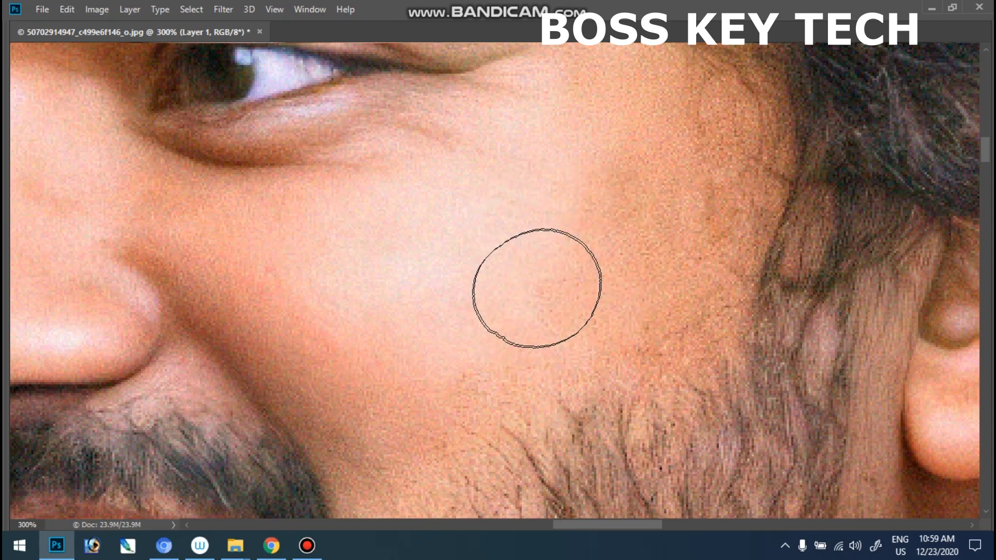
pyautogui.press('[')
pyautogui.press('[')
pyautogui.press('[')
pyautogui.press('[')
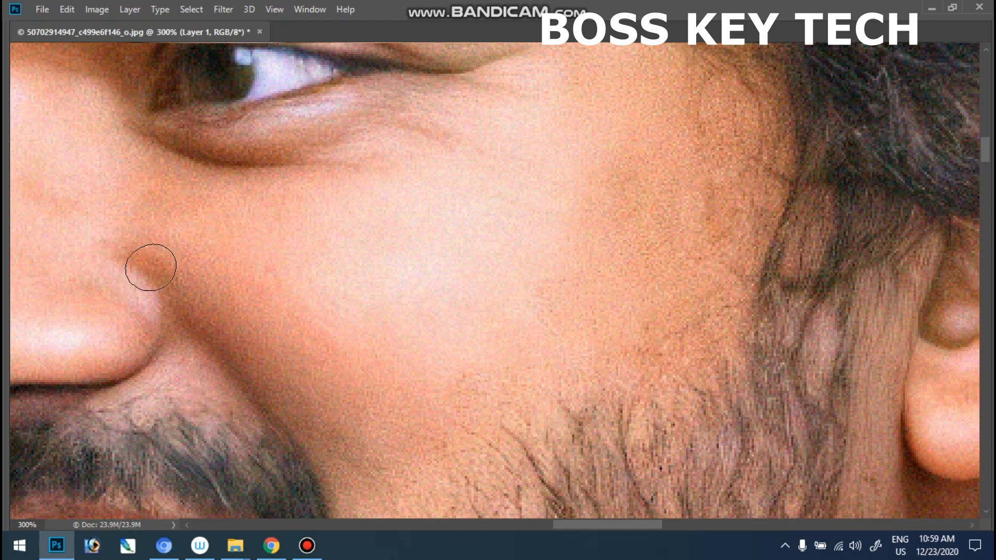
pyautogui.press(']')
pyautogui.press(']')
pyautogui.press(']')
pyautogui.press(']')
pyautogui.press(']')
pyautogui.press(']')
pyautogui.press(']')
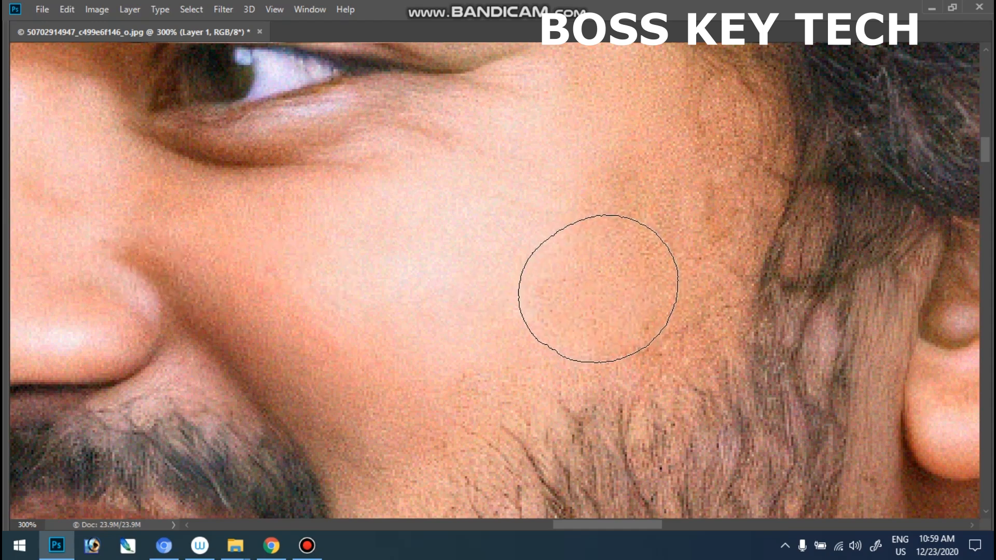
pyautogui.moveTo(589, 289)
pyautogui.mouseDown()
pyautogui.moveTo(621, 254)
pyautogui.moveTo(600, 296)
pyautogui.moveTo(562, 327)
pyautogui.moveTo(579, 312)
pyautogui.moveTo(610, 306)
pyautogui.moveTo(619, 316)
pyautogui.moveTo(641, 297)
pyautogui.moveTo(652, 300)
pyautogui.moveTo(670, 239)
pyautogui.moveTo(650, 255)
pyautogui.moveTo(659, 217)
pyautogui.moveTo(671, 222)
pyautogui.moveTo(676, 207)
pyautogui.moveTo(671, 188)
pyautogui.moveTo(665, 213)
pyautogui.moveTo(663, 204)
pyautogui.moveTo(685, 201)
pyautogui.moveTo(678, 188)
pyautogui.moveTo(621, 208)
pyautogui.moveTo(563, 293)
pyautogui.moveTo(486, 315)
pyautogui.moveTo(496, 313)
pyautogui.moveTo(523, 347)
pyautogui.moveTo(528, 374)
pyautogui.moveTo(580, 367)
pyautogui.moveTo(615, 332)
pyautogui.moveTo(600, 370)
pyautogui.moveTo(574, 378)
pyautogui.moveTo(618, 349)
pyautogui.moveTo(563, 384)
pyautogui.moveTo(625, 295)
pyautogui.moveTo(603, 228)
pyautogui.moveTo(627, 195)
pyautogui.moveTo(604, 160)
pyautogui.moveTo(630, 151)
pyautogui.moveTo(645, 111)
pyautogui.moveTo(707, 151)
pyautogui.moveTo(700, 178)
pyautogui.moveTo(670, 156)
pyautogui.moveTo(645, 254)
pyautogui.moveTo(695, 262)
pyautogui.moveTo(678, 223)
pyautogui.moveTo(626, 197)
pyautogui.moveTo(581, 259)
pyautogui.moveTo(589, 311)
pyautogui.moveTo(626, 304)
pyautogui.moveTo(642, 346)
pyautogui.moveTo(555, 289)
pyautogui.moveTo(680, 154)
pyautogui.moveTo(684, 242)
pyautogui.moveTo(682, 231)
pyautogui.moveTo(693, 244)
pyautogui.moveTo(659, 242)
pyautogui.mouseUp()
pyautogui.press('space')
pyautogui.moveTo(575, 264); pyautogui.dragTo(600, 195)
pyautogui.moveTo(576, 294)
pyautogui.mouseDown()
pyautogui.moveTo(553, 327)
pyautogui.moveTo(559, 344)
pyautogui.moveTo(590, 322)
pyautogui.moveTo(536, 313)
pyautogui.moveTo(490, 329)
pyautogui.mouseUp()
# With a smaller brush, smudge the smile fold and inner cheek from the beard past the moustache to the side of the nose.
pyautogui.press('[')
pyautogui.press('[')
pyautogui.press('[')
pyautogui.press('[')
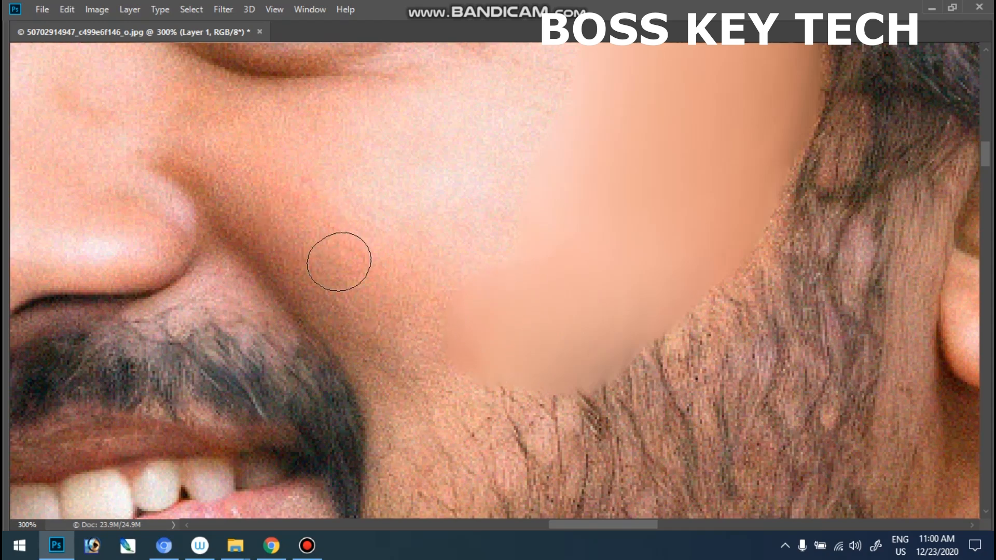
pyautogui.press(']')
pyautogui.press(']')
pyautogui.moveTo(467, 357)
pyautogui.mouseDown()
pyautogui.moveTo(481, 368)
pyautogui.moveTo(507, 363)
pyautogui.moveTo(467, 366)
pyautogui.moveTo(423, 391)
pyautogui.moveTo(427, 360)
pyautogui.moveTo(429, 383)
pyautogui.moveTo(460, 380)
pyautogui.moveTo(490, 360)
pyautogui.moveTo(460, 301)
pyautogui.moveTo(383, 296)
pyautogui.moveTo(370, 311)
pyautogui.mouseUp()
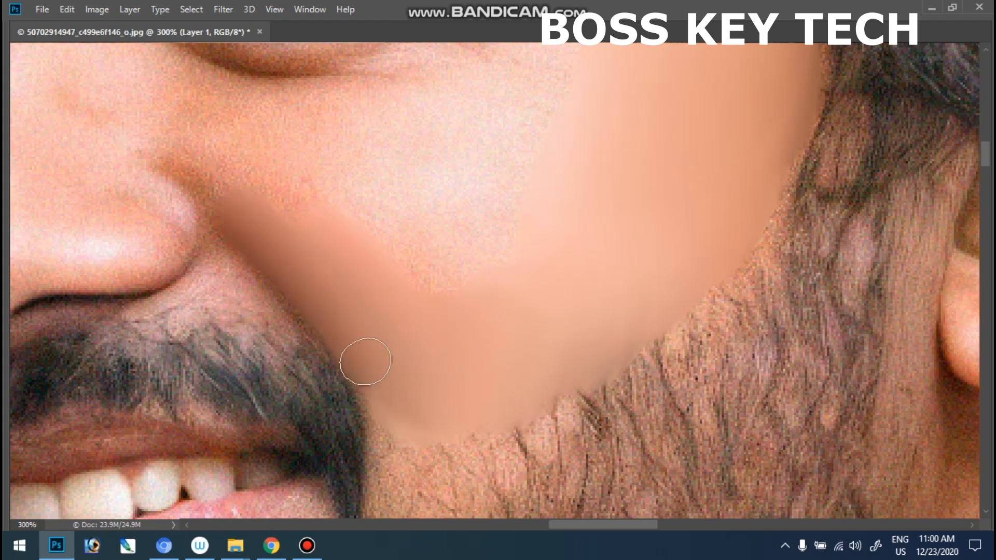
pyautogui.moveTo(332, 218)
pyautogui.mouseDown()
pyautogui.moveTo(314, 195)
pyautogui.moveTo(272, 186)
pyautogui.moveTo(266, 174)
pyautogui.mouseUp()
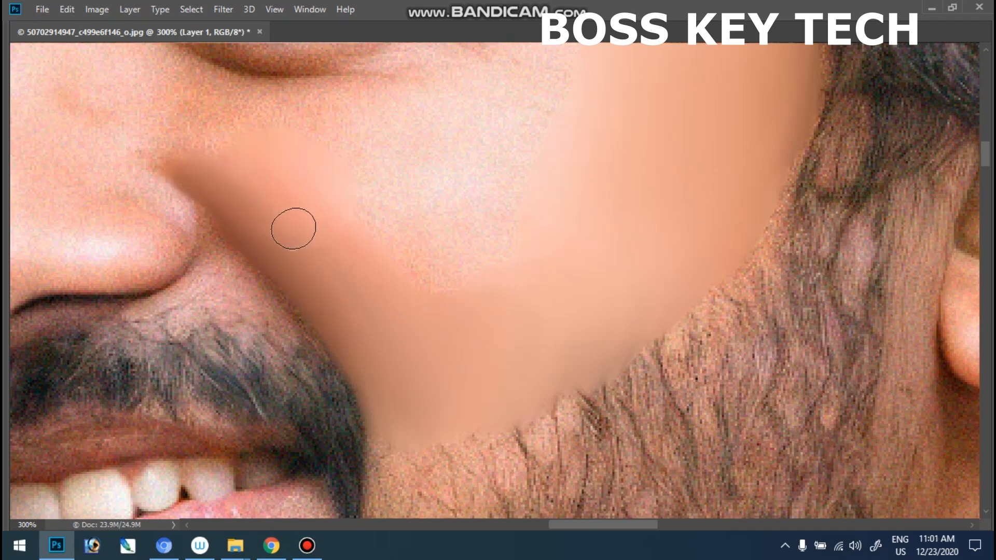
pyautogui.moveTo(301, 193)
pyautogui.mouseDown()
pyautogui.moveTo(276, 179)
pyautogui.moveTo(280, 156)
pyautogui.moveTo(266, 148)
pyautogui.moveTo(271, 133)
pyautogui.moveTo(284, 140)
pyautogui.moveTo(273, 128)
pyautogui.moveTo(231, 126)
pyautogui.moveTo(259, 150)
pyautogui.moveTo(255, 130)
pyautogui.moveTo(268, 133)
pyautogui.moveTo(260, 158)
pyautogui.moveTo(233, 137)
pyautogui.moveTo(314, 206)
pyautogui.moveTo(328, 239)
pyautogui.moveTo(247, 150)
pyautogui.moveTo(328, 236)
pyautogui.moveTo(228, 145)
pyautogui.moveTo(356, 276)
pyautogui.moveTo(238, 144)
pyautogui.moveTo(302, 208)
pyautogui.moveTo(247, 159)
pyautogui.moveTo(384, 307)
pyautogui.mouseUp()
# Enlarge the brush and smudge the bright middle of the cheek below the eye, undoing the unwanted stroke.
pyautogui.press(']')
pyautogui.press(']')
pyautogui.press(']')
pyautogui.moveTo(498, 244)
pyautogui.mouseDown()
pyautogui.moveTo(492, 289)
pyautogui.moveTo(458, 294)
pyautogui.moveTo(464, 200)
pyautogui.moveTo(426, 168)
pyautogui.moveTo(402, 205)
pyautogui.moveTo(443, 199)
pyautogui.moveTo(436, 185)
pyautogui.moveTo(475, 199)
pyautogui.mouseUp()
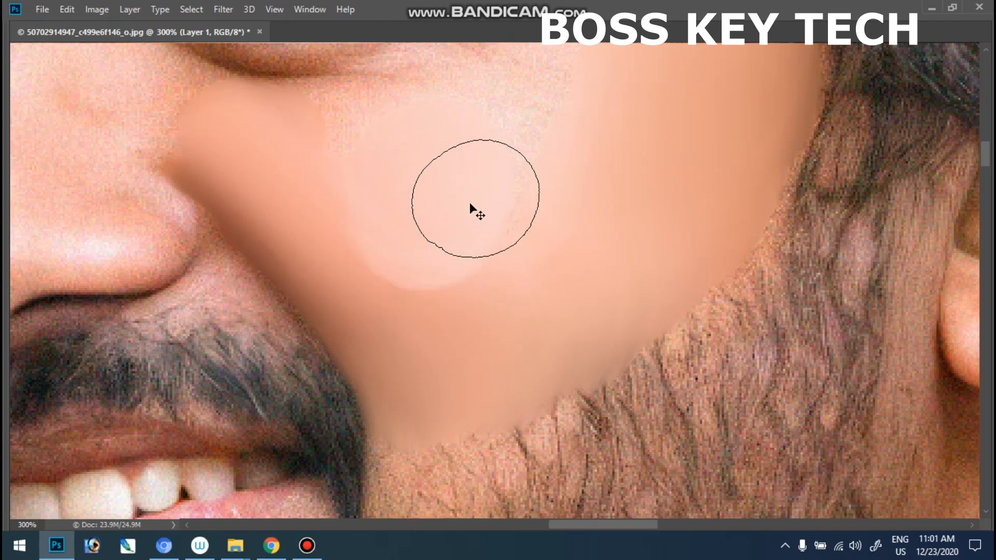
pyautogui.hotkey('ctrl', 'z')
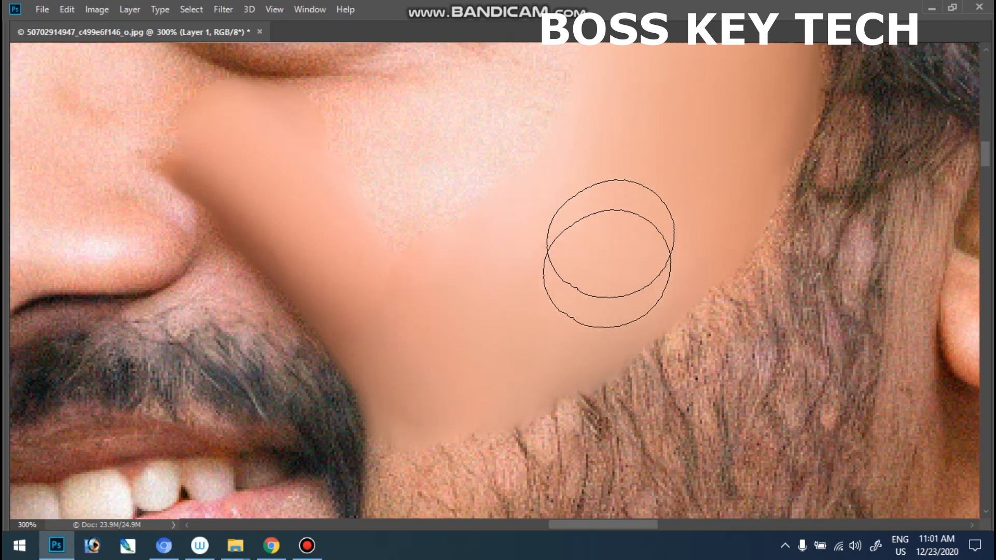
pyautogui.scroll(3, 625, 289)
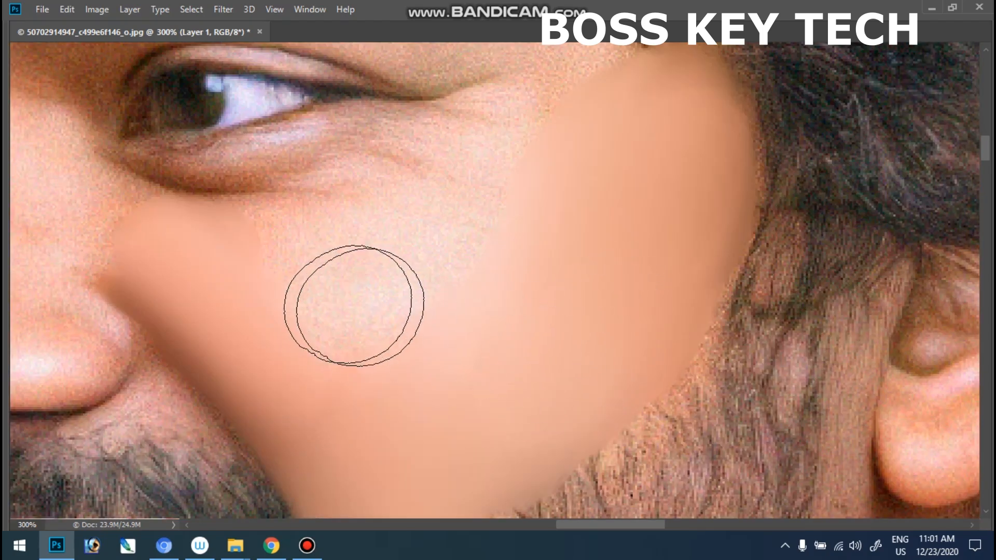
pyautogui.moveTo(358, 324)
pyautogui.mouseDown()
pyautogui.moveTo(305, 274)
pyautogui.moveTo(289, 266)
pyautogui.moveTo(349, 313)
pyautogui.moveTo(299, 272)
pyautogui.moveTo(261, 255)
pyautogui.moveTo(232, 257)
pyautogui.moveTo(251, 277)
pyautogui.mouseUp()
# Show the panels again and smudge the temple smooth between the eyebrow's outer end and the hairline.
pyautogui.hotkey('ctrl', '-')
pyautogui.hotkey('ctrl', '-')
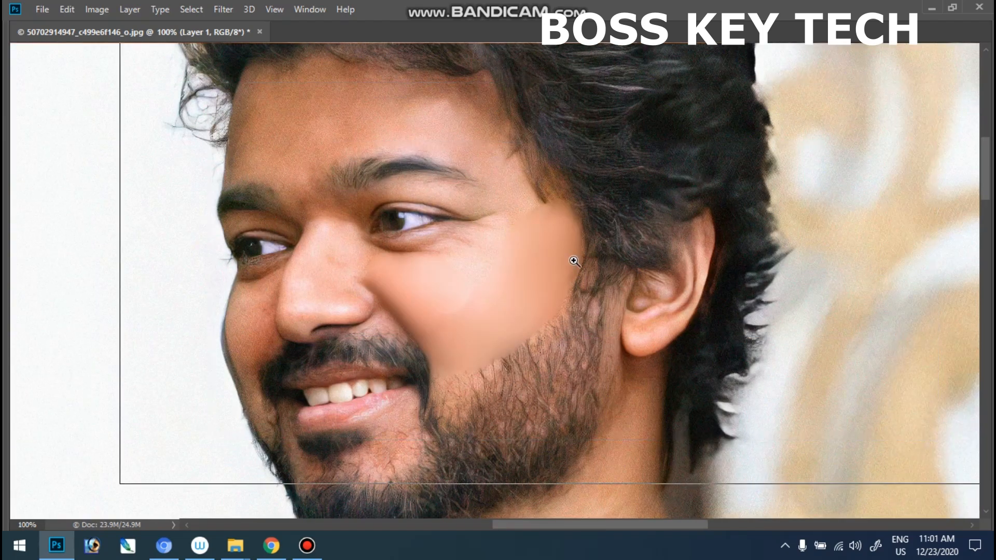
pyautogui.click(542, 255)
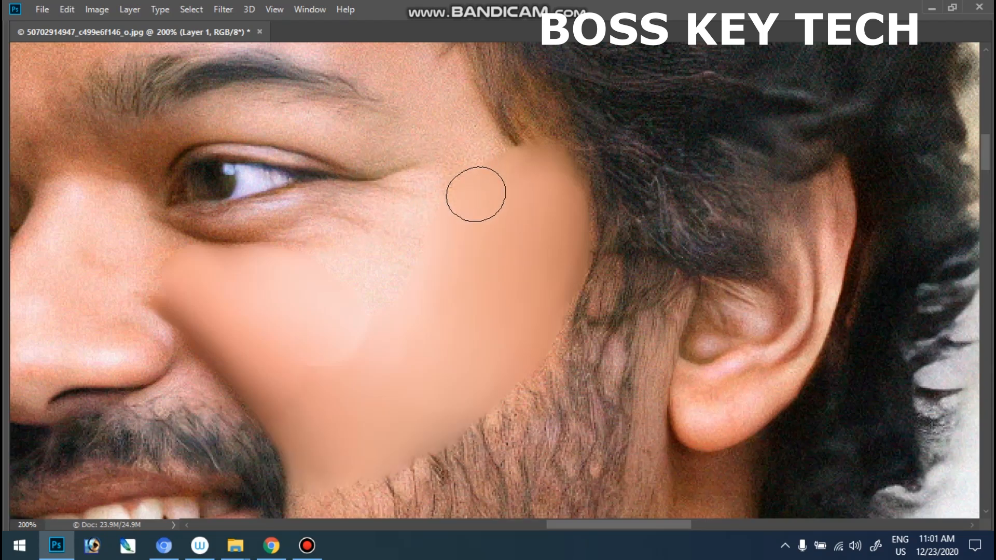
pyautogui.press('Tab')
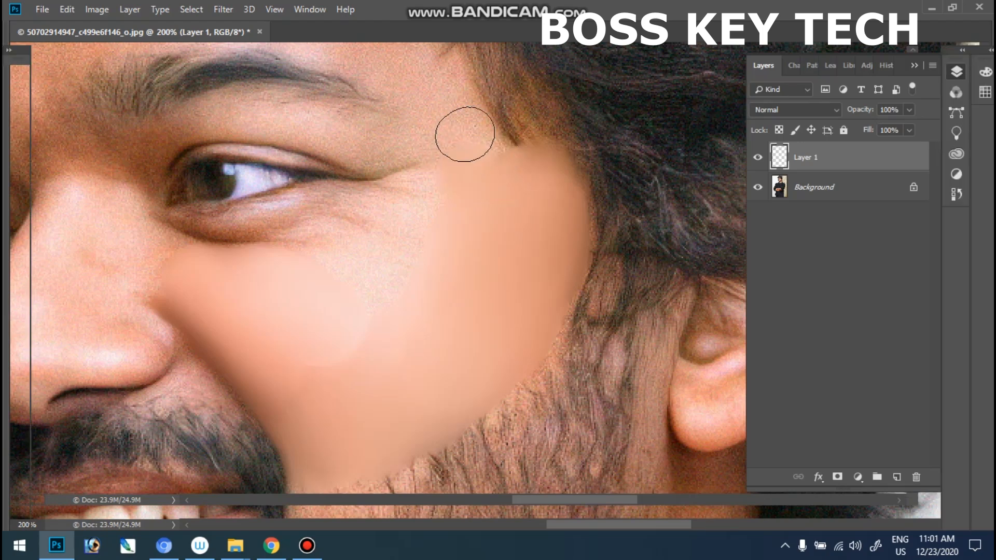
pyautogui.moveTo(502, 214)
pyautogui.mouseDown()
pyautogui.moveTo(511, 232)
pyautogui.moveTo(502, 237)
pyautogui.moveTo(504, 222)
pyautogui.moveTo(451, 176)
pyautogui.moveTo(449, 145)
pyautogui.moveTo(552, 264)
pyautogui.moveTo(526, 195)
pyautogui.moveTo(573, 288)
pyautogui.moveTo(517, 223)
pyautogui.moveTo(545, 260)
pyautogui.moveTo(533, 217)
pyautogui.moveTo(509, 185)
pyautogui.moveTo(458, 139)
pyautogui.moveTo(419, 134)
pyautogui.moveTo(447, 160)
pyautogui.moveTo(448, 151)
pyautogui.moveTo(434, 139)
pyautogui.moveTo(470, 265)
pyautogui.moveTo(456, 240)
pyautogui.moveTo(470, 245)
pyautogui.moveTo(427, 219)
pyautogui.moveTo(444, 214)
pyautogui.moveTo(436, 222)
pyautogui.moveTo(519, 267)
pyautogui.moveTo(521, 209)
pyautogui.moveTo(524, 246)
pyautogui.moveTo(498, 193)
pyautogui.moveTo(496, 259)
pyautogui.moveTo(536, 286)
pyautogui.moveTo(631, 395)
pyautogui.moveTo(631, 325)
pyautogui.moveTo(597, 293)
pyautogui.moveTo(594, 331)
pyautogui.moveTo(569, 245)
pyautogui.moveTo(532, 205)
pyautogui.moveTo(571, 295)
pyautogui.moveTo(557, 251)
pyautogui.mouseUp()
pyautogui.keyDown('ctrl'); pyautogui.click(504, 215); pyautogui.keyUp('ctrl')
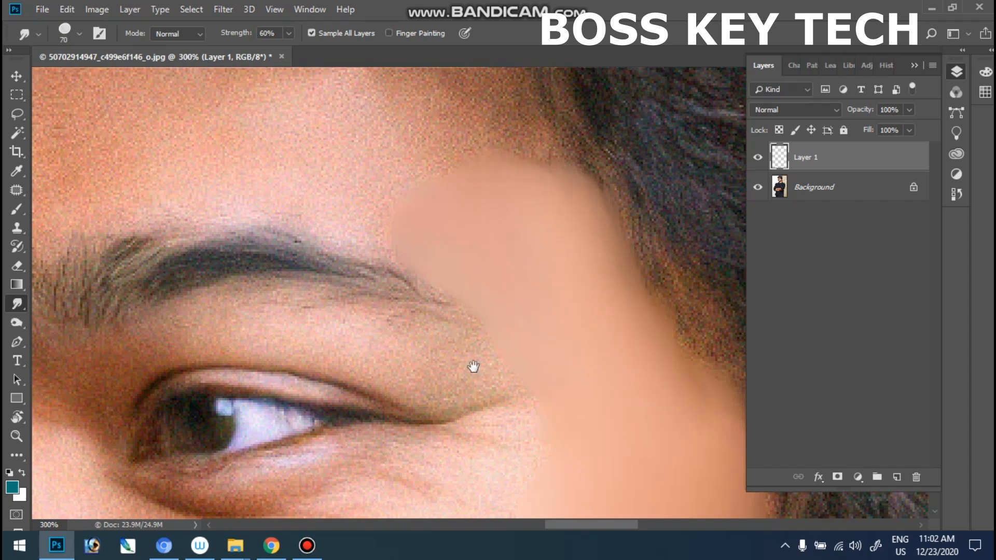
pyautogui.moveTo(473, 366); pyautogui.dragTo(515, 233)
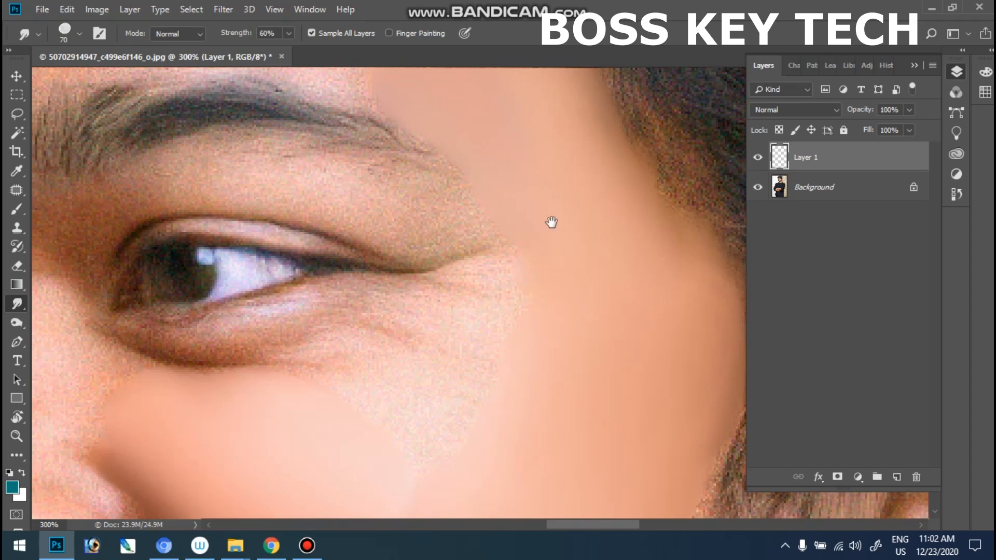
# Turn on Spacing for the smudge brush tip, set it to 1%, and close the brush settings.
pyautogui.hotkey('ctrl', '-')
pyautogui.hotkey('ctrl', '-')
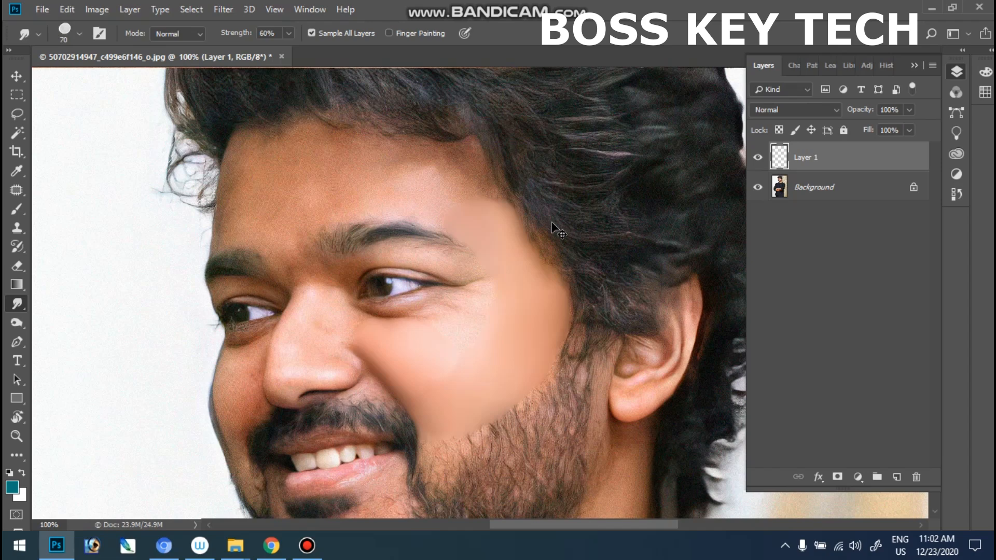
pyautogui.keyDown('ctrl'); pyautogui.click(478, 333); pyautogui.keyUp('ctrl')
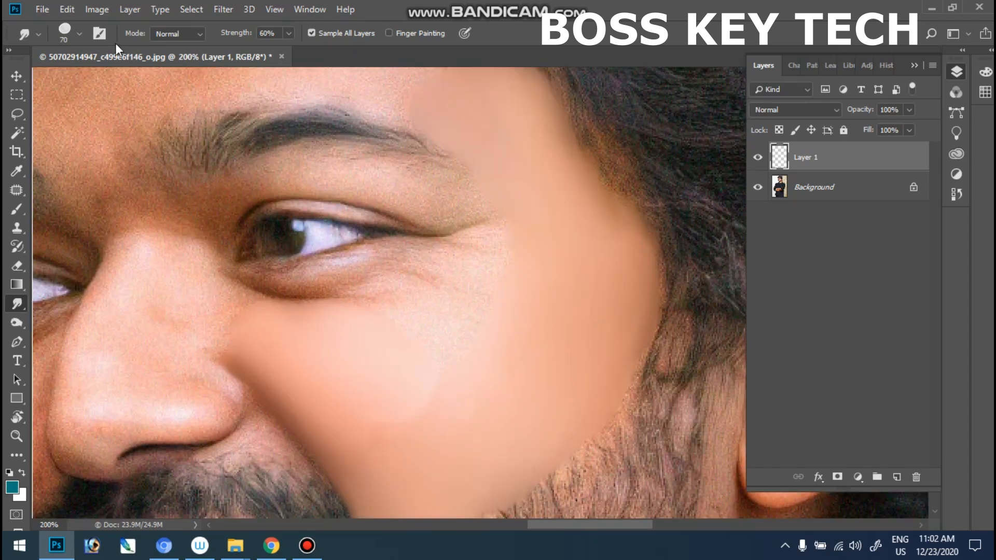
pyautogui.click(99, 34)
pyautogui.click(637, 235)
pyautogui.click(723, 422)
pyautogui.moveTo(730, 440); pyautogui.dragTo(730, 440)
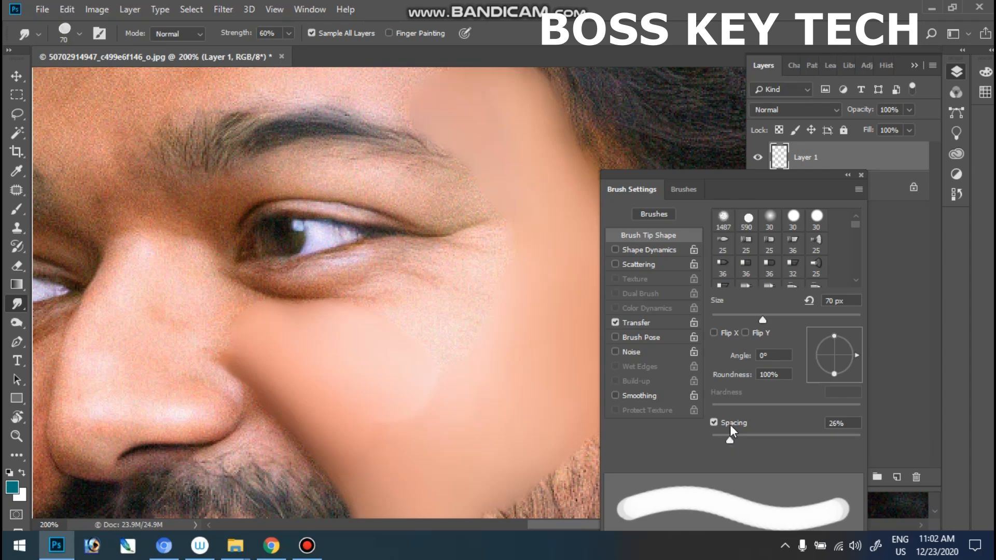
pyautogui.moveTo(729, 442); pyautogui.dragTo(678, 441)
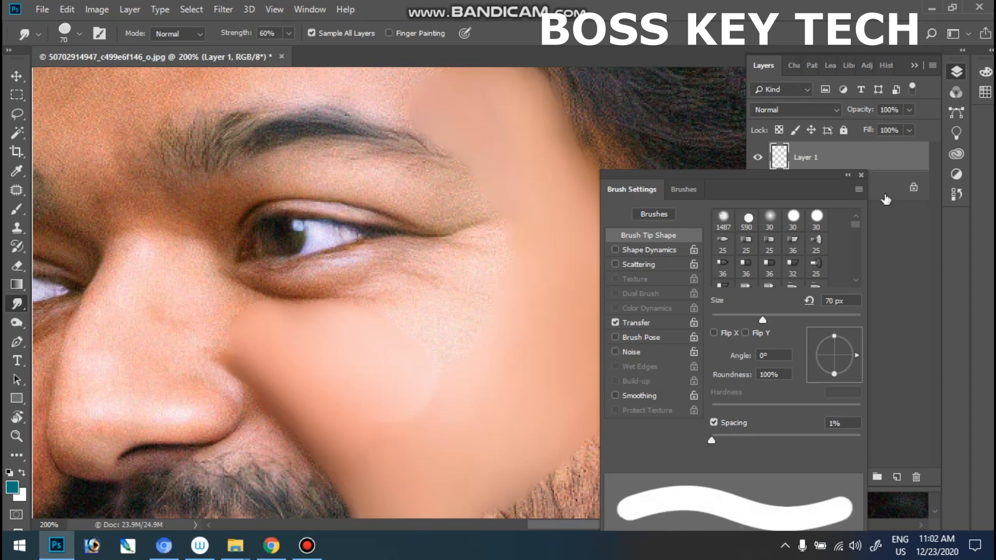
pyautogui.click(861, 175)
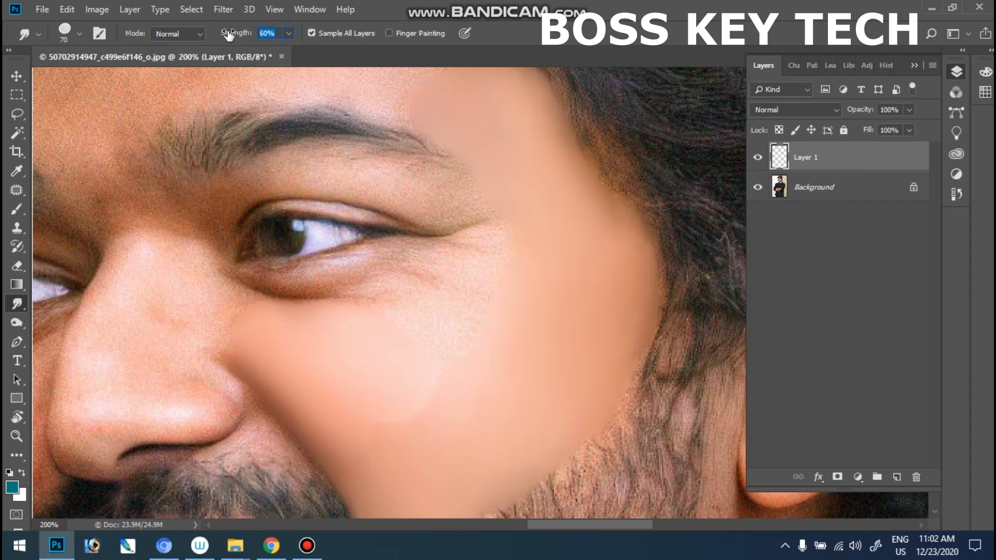
# Set the Smudge tool's strength to 80% and keep the Smudge tool active for the eye area.
pyautogui.press('Return')
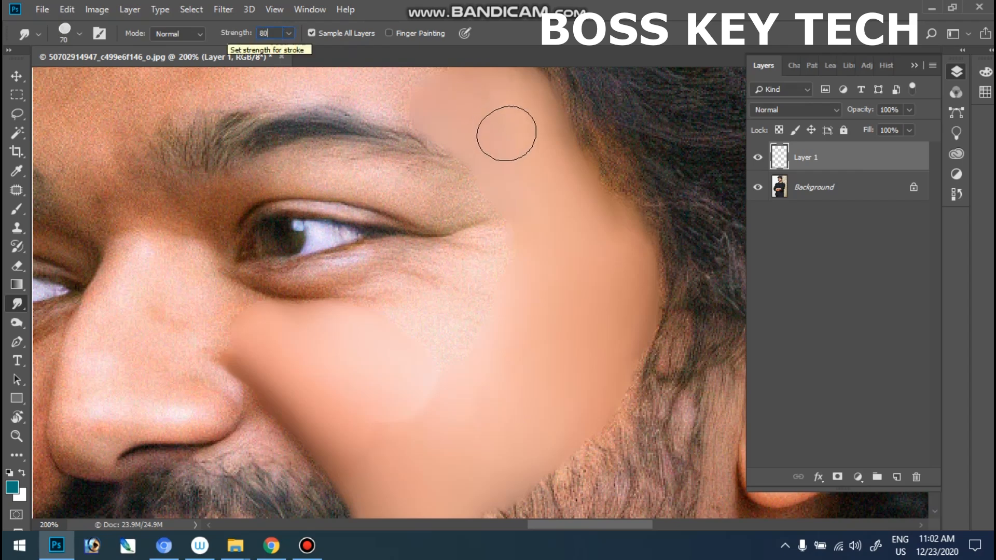
pyautogui.click(321, 185)
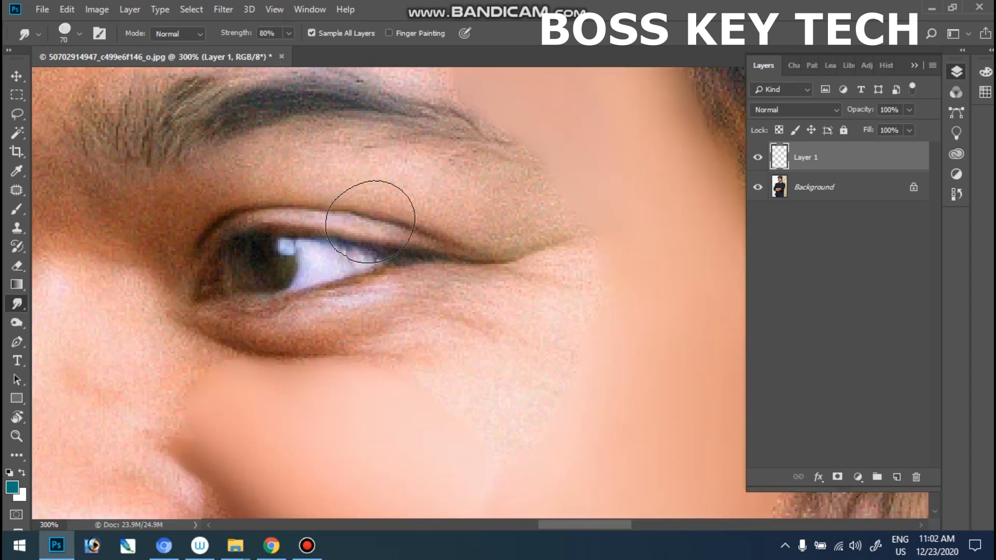
pyautogui.press('r')
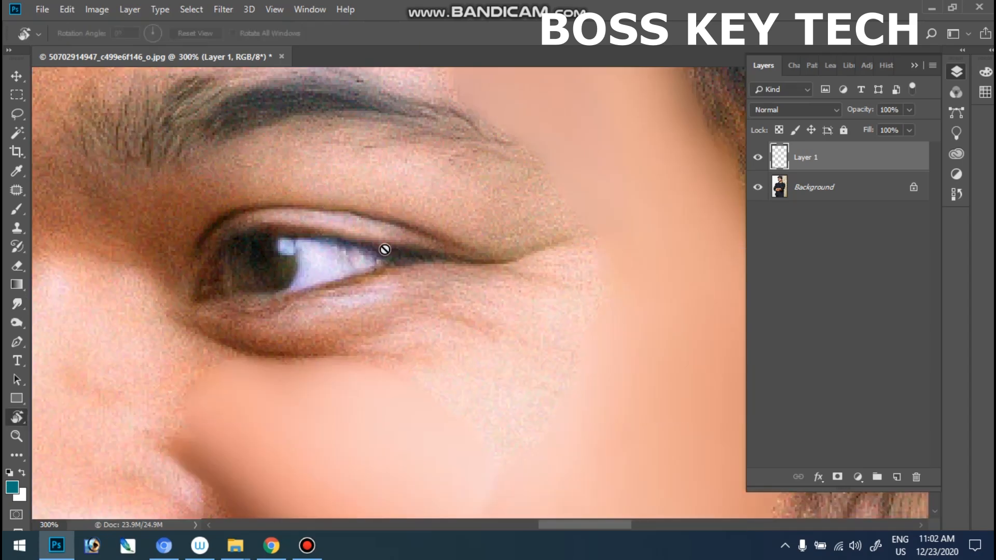
pyautogui.click(14, 305)
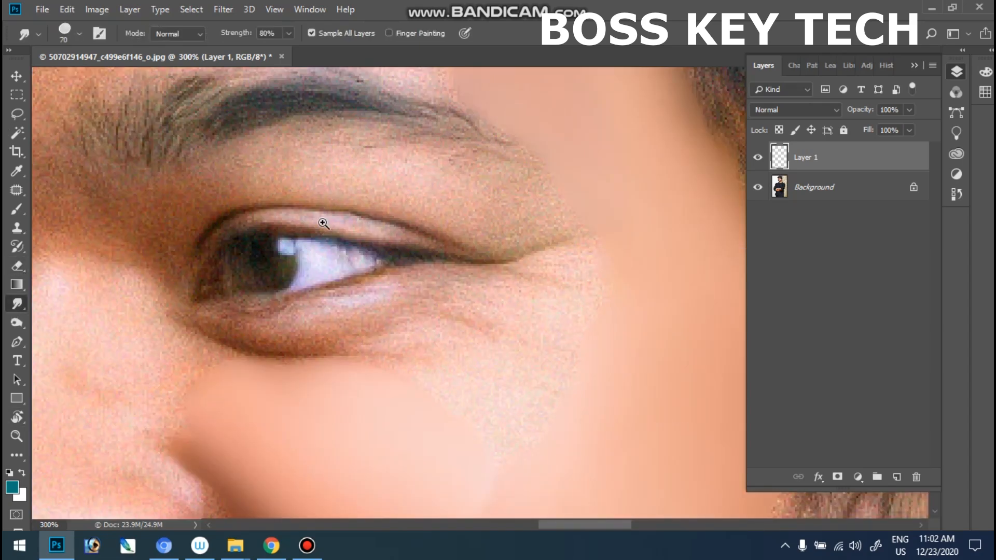
# Hide the panels, shrink the brush, and at 500% zoom smudge the skin above the outer part of the eyelid crease.
pyautogui.click(324, 190)
pyautogui.click(290, 205)
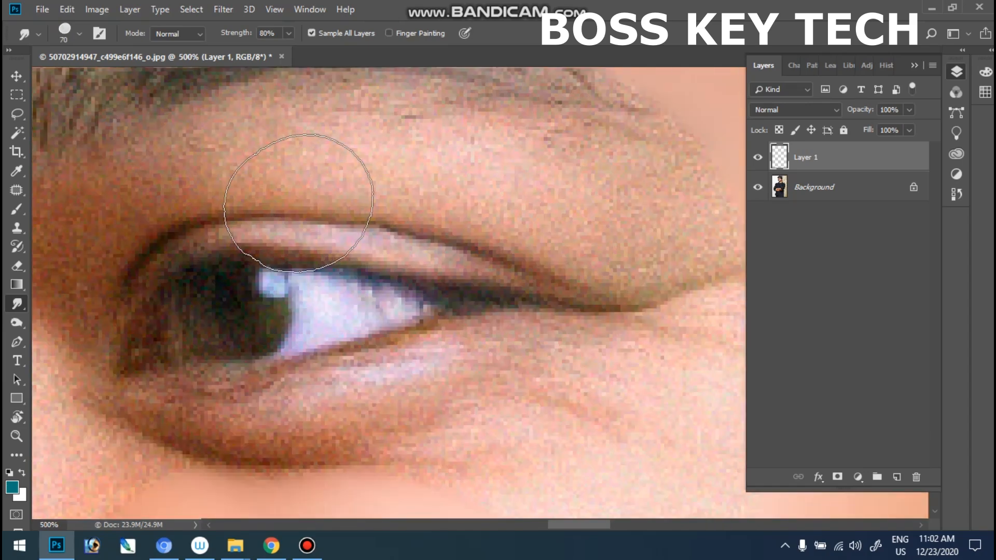
pyautogui.press('Tab')
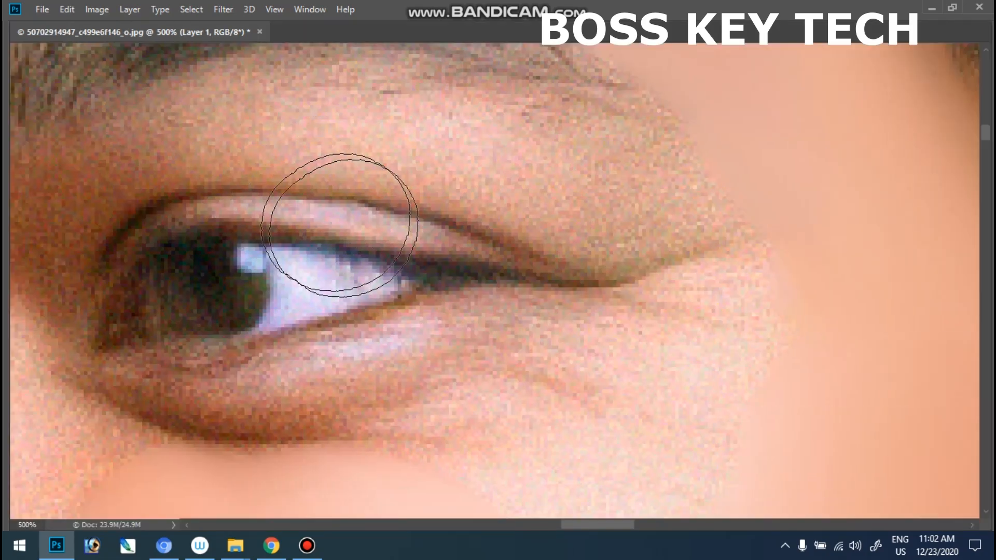
pyautogui.moveTo(171, 200); pyautogui.dragTo(374, 232)
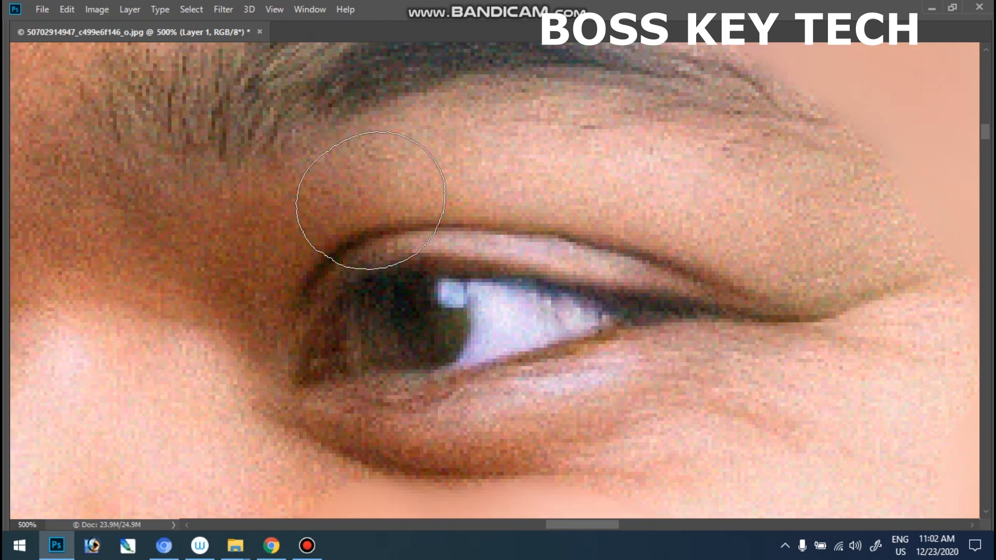
pyautogui.press('[')
pyautogui.press('[')
pyautogui.press('[')
pyautogui.press('[')
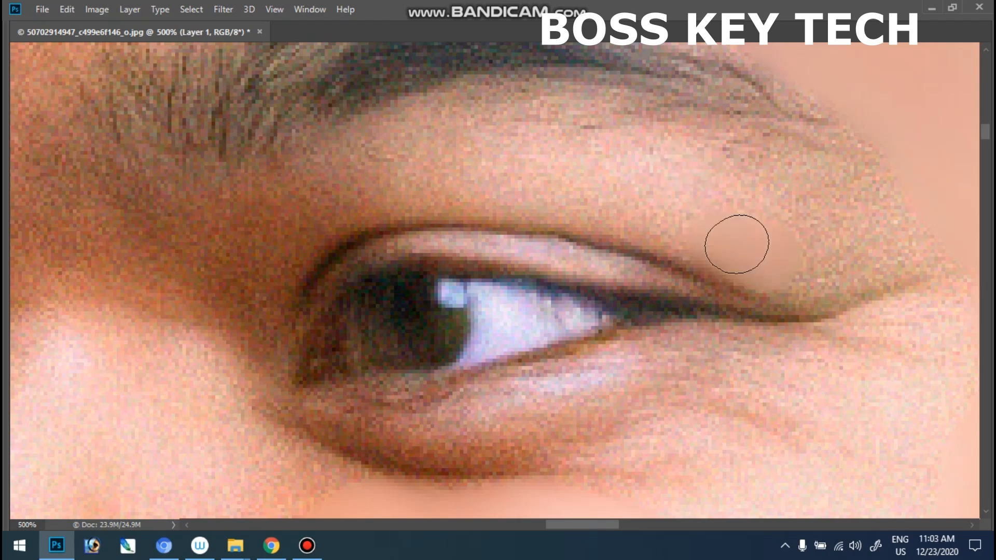
pyautogui.moveTo(792, 243)
pyautogui.mouseDown()
pyautogui.moveTo(807, 258)
pyautogui.moveTo(795, 263)
pyautogui.moveTo(778, 246)
pyautogui.moveTo(784, 225)
pyautogui.moveTo(752, 192)
pyautogui.moveTo(747, 209)
pyautogui.moveTo(715, 211)
pyautogui.moveTo(698, 187)
pyautogui.moveTo(756, 238)
pyautogui.moveTo(595, 188)
pyautogui.moveTo(659, 204)
pyautogui.moveTo(622, 193)
pyautogui.moveTo(667, 193)
pyautogui.moveTo(620, 183)
pyautogui.moveTo(630, 172)
pyautogui.moveTo(652, 183)
pyautogui.moveTo(647, 169)
pyautogui.moveTo(700, 209)
pyautogui.moveTo(669, 164)
pyautogui.moveTo(665, 199)
pyautogui.moveTo(646, 194)
pyautogui.moveTo(673, 207)
pyautogui.moveTo(620, 180)
pyautogui.moveTo(837, 248)
pyautogui.moveTo(874, 245)
pyautogui.moveTo(830, 266)
pyautogui.moveTo(895, 243)
pyautogui.moveTo(844, 206)
pyautogui.moveTo(866, 175)
pyautogui.moveTo(814, 198)
pyautogui.moveTo(818, 226)
pyautogui.moveTo(763, 217)
pyautogui.moveTo(793, 238)
pyautogui.moveTo(763, 215)
pyautogui.moveTo(579, 172)
pyautogui.mouseUp()
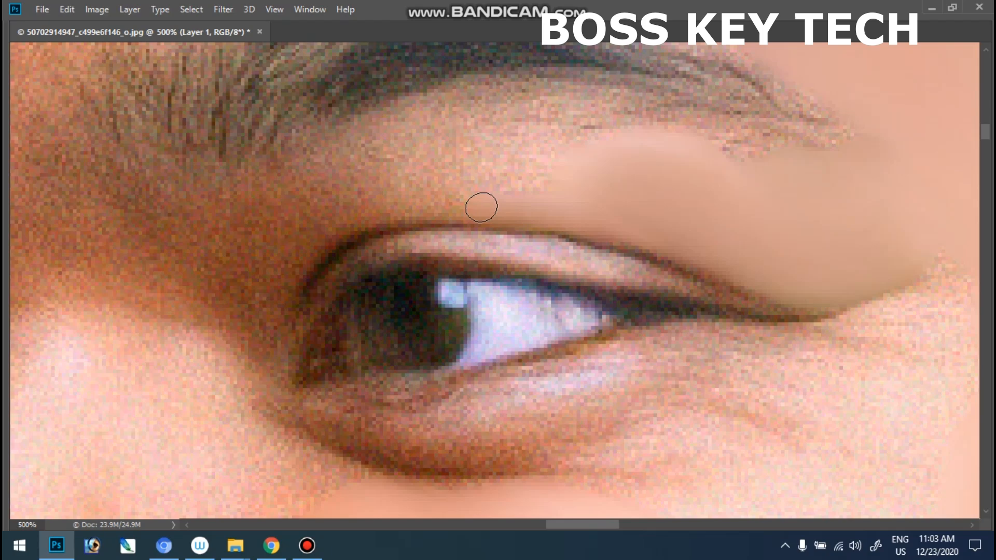
pyautogui.moveTo(480, 207); pyautogui.dragTo(606, 227)
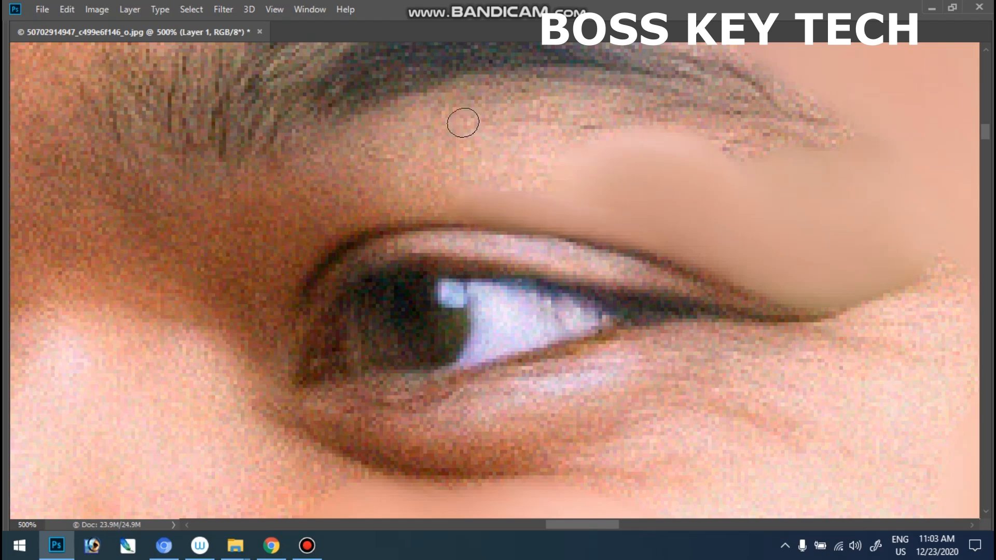
# Smudge the skin between the eyebrow and the eyelid crease along its inner part, down towards the eye's inner corner.
pyautogui.moveTo(460, 197); pyautogui.dragTo(324, 250)
pyautogui.moveTo(274, 295)
pyautogui.mouseDown()
pyautogui.moveTo(284, 277)
pyautogui.moveTo(379, 218)
pyautogui.moveTo(270, 294)
pyautogui.moveTo(332, 229)
pyautogui.moveTo(369, 213)
pyautogui.mouseUp()
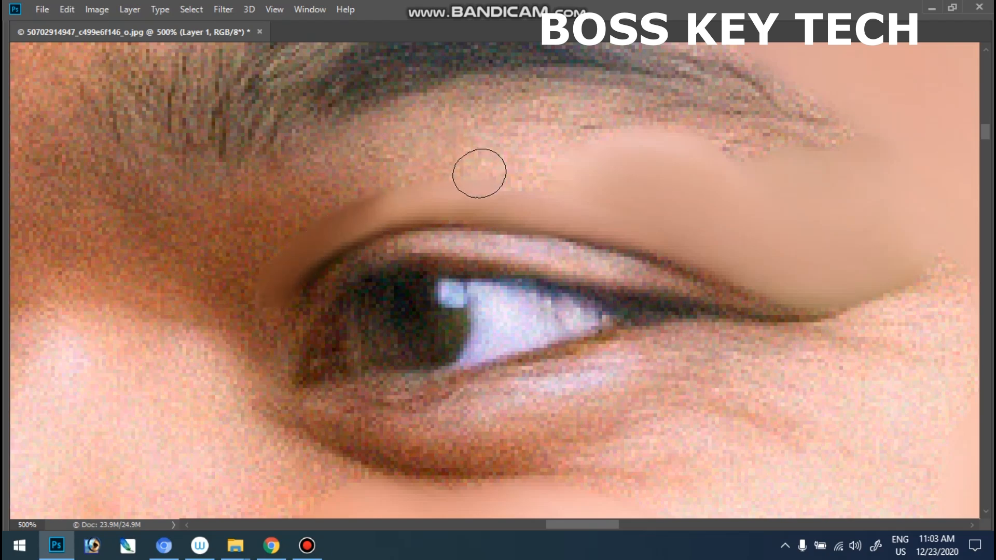
pyautogui.moveTo(537, 169)
pyautogui.mouseDown()
pyautogui.moveTo(458, 155)
pyautogui.moveTo(357, 181)
pyautogui.moveTo(568, 182)
pyautogui.moveTo(542, 175)
pyautogui.moveTo(607, 193)
pyautogui.moveTo(533, 165)
pyautogui.moveTo(412, 164)
pyautogui.mouseUp()
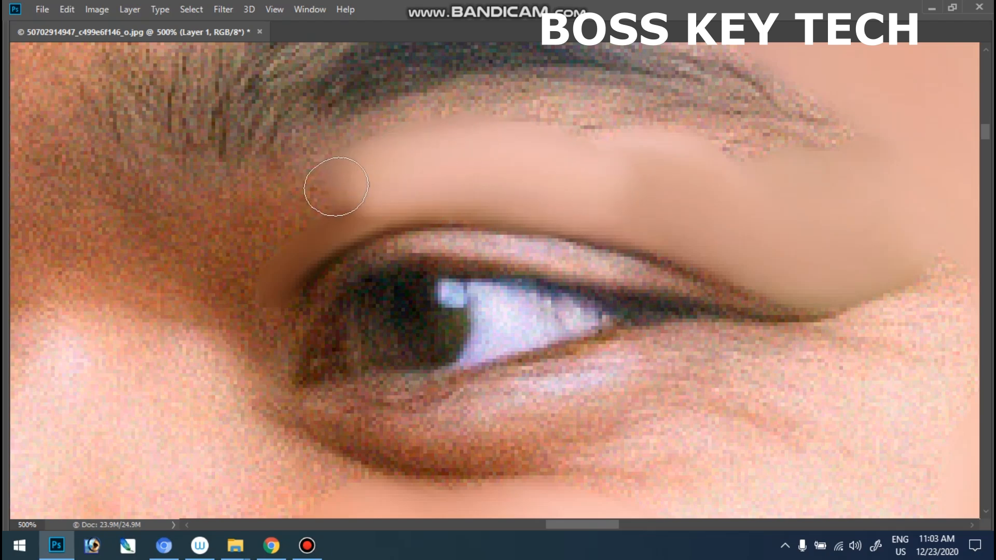
pyautogui.moveTo(335, 187); pyautogui.dragTo(309, 206)
pyautogui.moveTo(351, 180)
pyautogui.mouseDown()
pyautogui.moveTo(293, 225)
pyautogui.moveTo(351, 188)
pyautogui.moveTo(320, 204)
pyautogui.moveTo(401, 181)
pyautogui.moveTo(290, 234)
pyautogui.moveTo(316, 220)
pyautogui.moveTo(264, 259)
pyautogui.mouseUp()
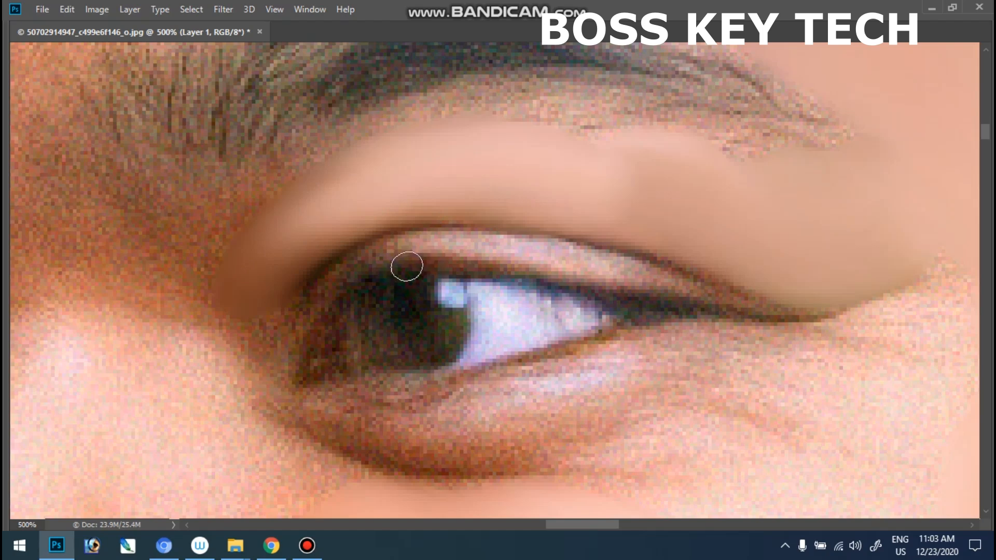
# Smudge the skin on the nose's near wing and across the highlight above the nostril.
pyautogui.scroll(-7, 394, 269)
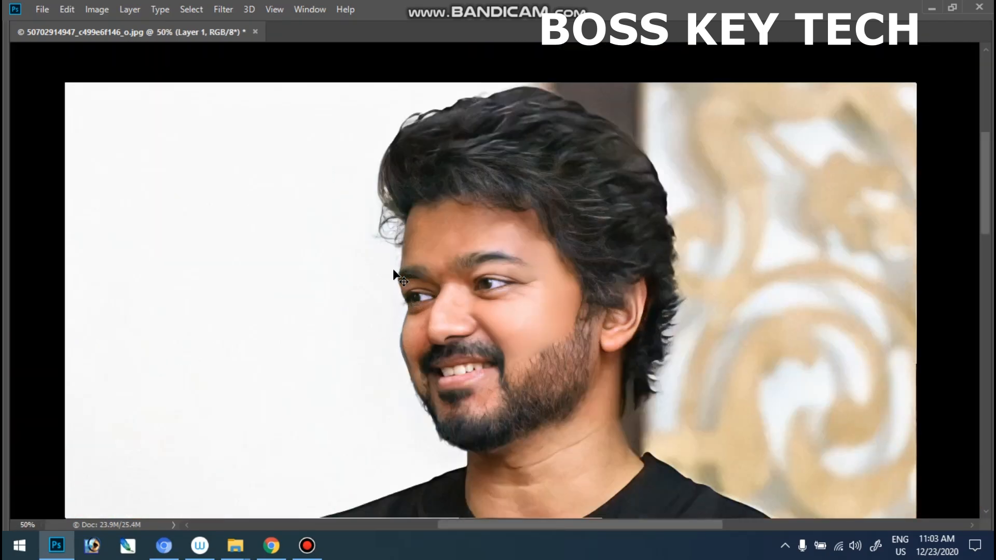
pyautogui.moveTo(476, 368); pyautogui.dragTo(546, 319)
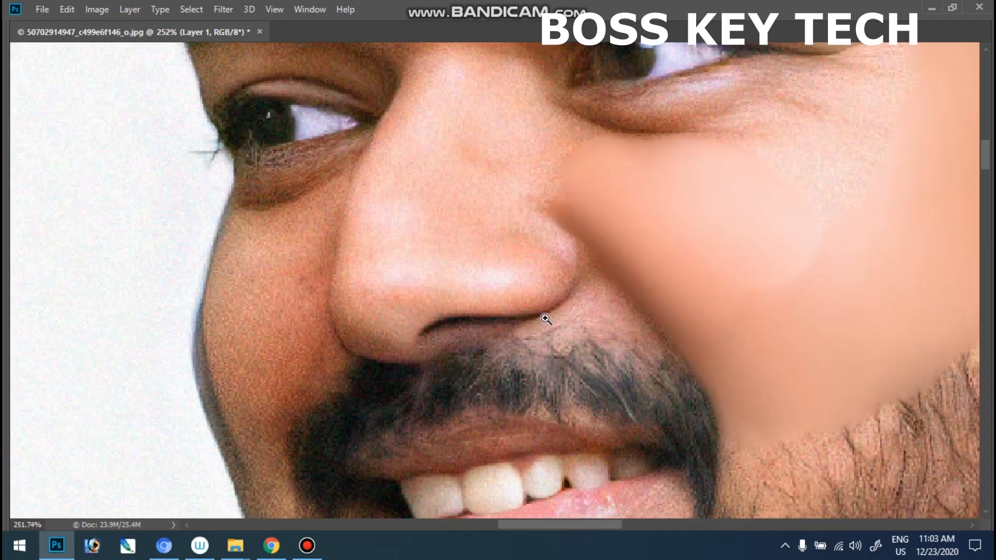
pyautogui.click(547, 312)
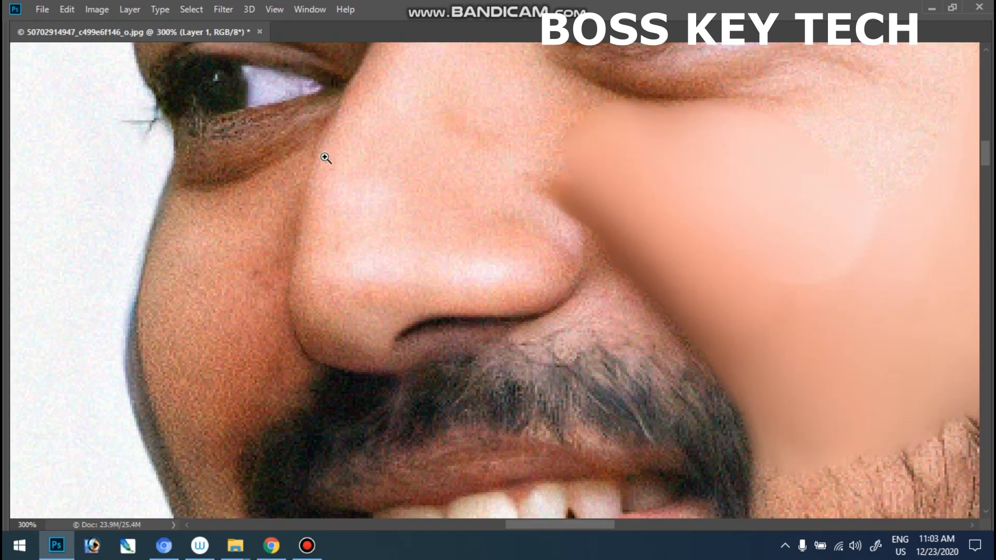
pyautogui.click(360, 222)
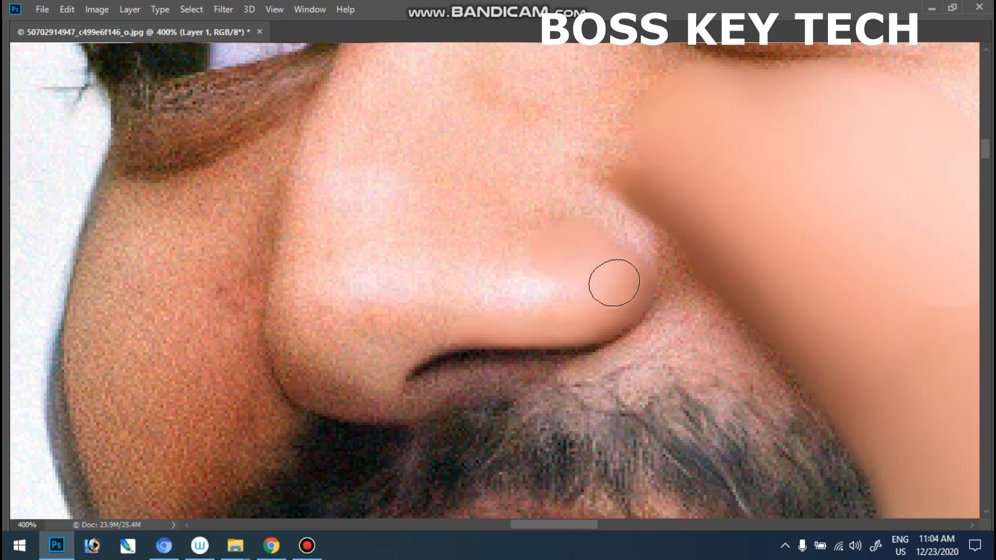
pyautogui.moveTo(600, 276); pyautogui.dragTo(605, 276)
pyautogui.moveTo(520, 285); pyautogui.dragTo(541, 290)
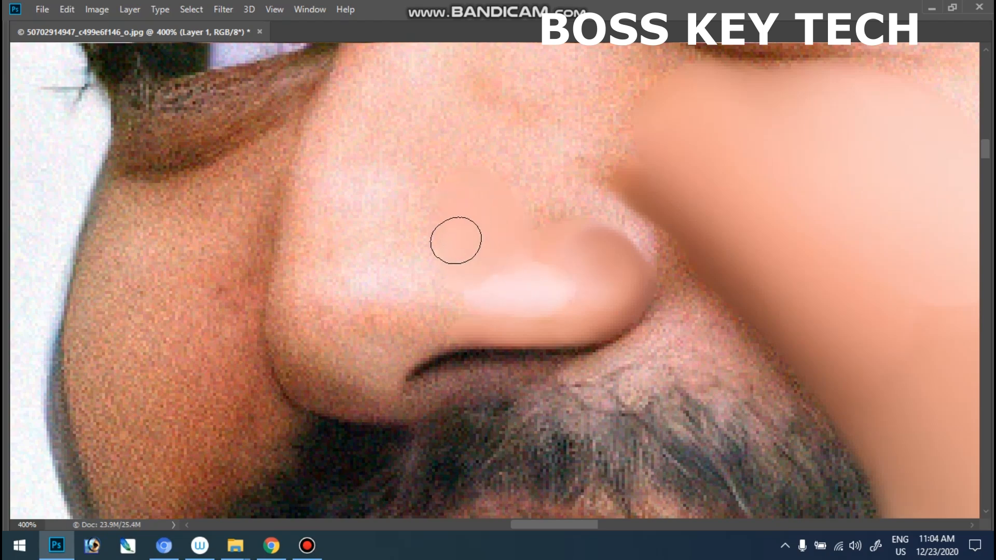
# Smudge along the far edge of the nose bridge, down around the tip and towards the nostril's inner end.
pyautogui.moveTo(354, 167)
pyautogui.mouseDown()
pyautogui.moveTo(369, 85)
pyautogui.moveTo(332, 203)
pyautogui.mouseUp()
pyautogui.moveTo(309, 279)
pyautogui.mouseDown()
pyautogui.moveTo(291, 327)
pyautogui.moveTo(350, 85)
pyautogui.moveTo(325, 195)
pyautogui.mouseUp()
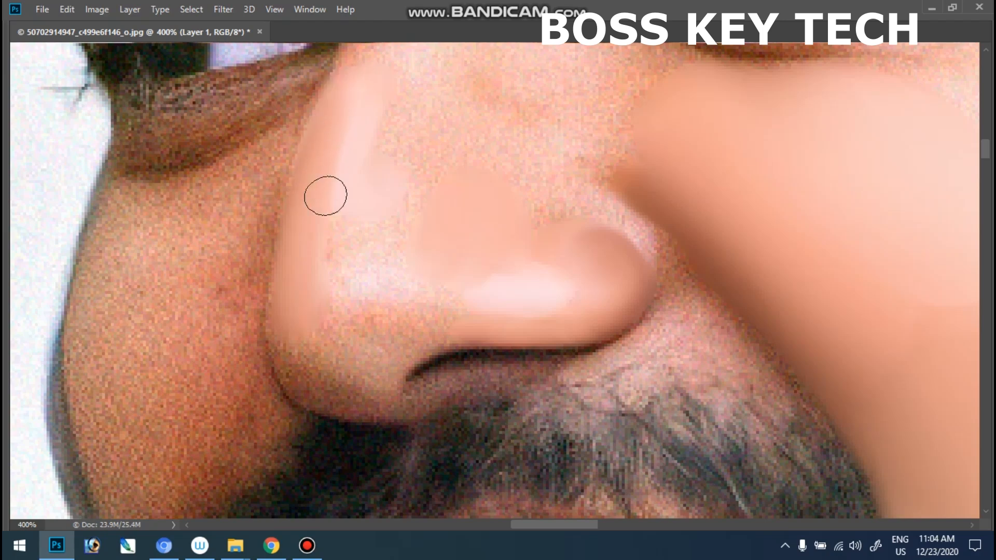
pyautogui.moveTo(307, 358)
pyautogui.mouseDown()
pyautogui.moveTo(306, 370)
pyautogui.moveTo(306, 354)
pyautogui.moveTo(354, 387)
pyautogui.moveTo(363, 377)
pyautogui.moveTo(347, 377)
pyautogui.moveTo(371, 367)
pyautogui.moveTo(365, 337)
pyautogui.moveTo(384, 339)
pyautogui.moveTo(358, 378)
pyautogui.moveTo(381, 355)
pyautogui.moveTo(348, 360)
pyautogui.mouseUp()
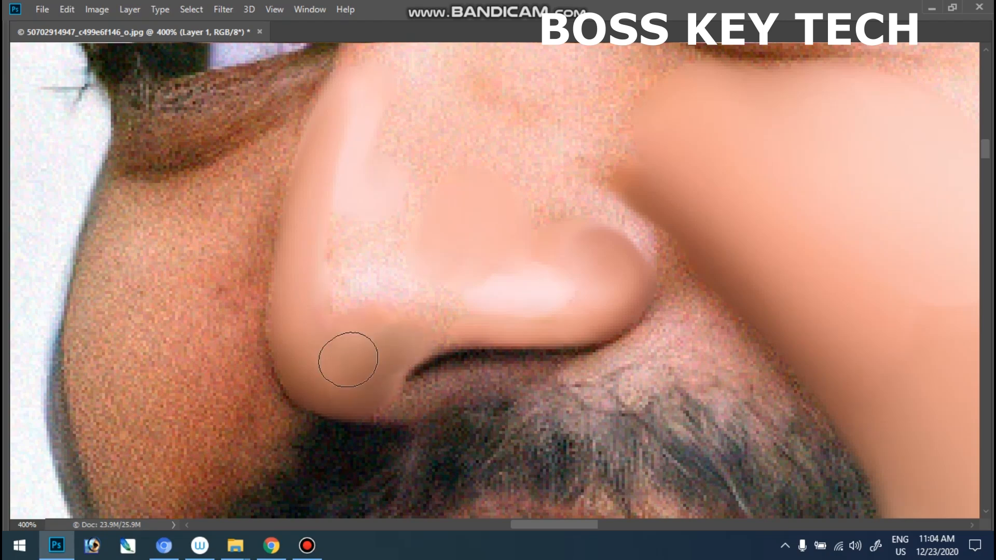
pyautogui.moveTo(375, 373); pyautogui.dragTo(383, 363)
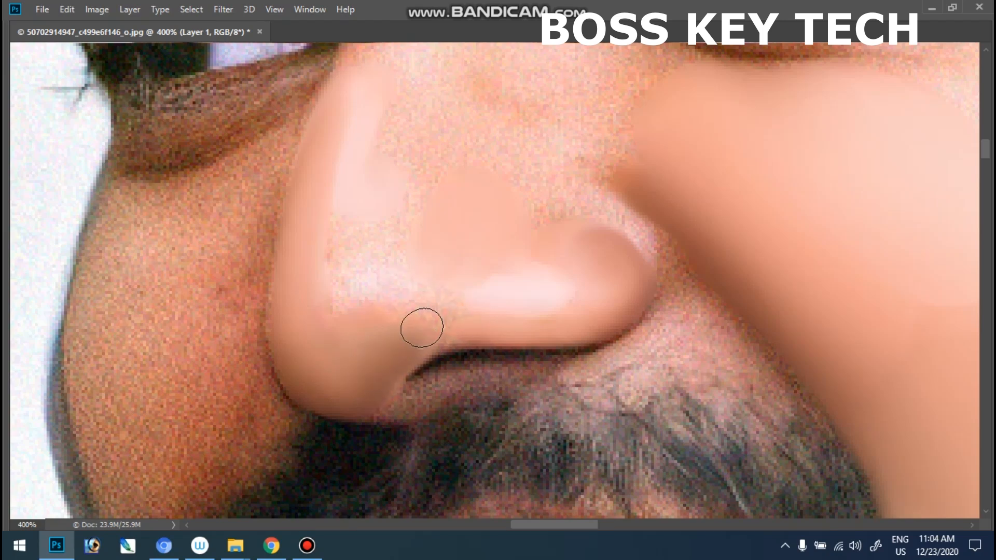
# Blend the nose tip and its highlight into the bridge and nostril area with smudge strokes, varying the brush size.
pyautogui.moveTo(454, 333); pyautogui.dragTo(409, 338)
pyautogui.press(']')
pyautogui.press(']')
pyautogui.press('[')
pyautogui.moveTo(365, 278); pyautogui.dragTo(347, 247)
pyautogui.moveTo(341, 285); pyautogui.dragTo(339, 313)
pyautogui.press(']')
pyautogui.moveTo(429, 314)
pyautogui.mouseDown()
pyautogui.moveTo(402, 310)
pyautogui.moveTo(427, 306)
pyautogui.mouseUp()
pyautogui.moveTo(336, 319); pyautogui.dragTo(331, 347)
pyautogui.moveTo(319, 266); pyautogui.dragTo(319, 308)
pyautogui.moveTo(324, 205); pyautogui.dragTo(346, 348)
pyautogui.moveTo(316, 306)
pyautogui.mouseDown()
pyautogui.moveTo(338, 358)
pyautogui.moveTo(386, 330)
pyautogui.mouseUp()
pyautogui.press('[')
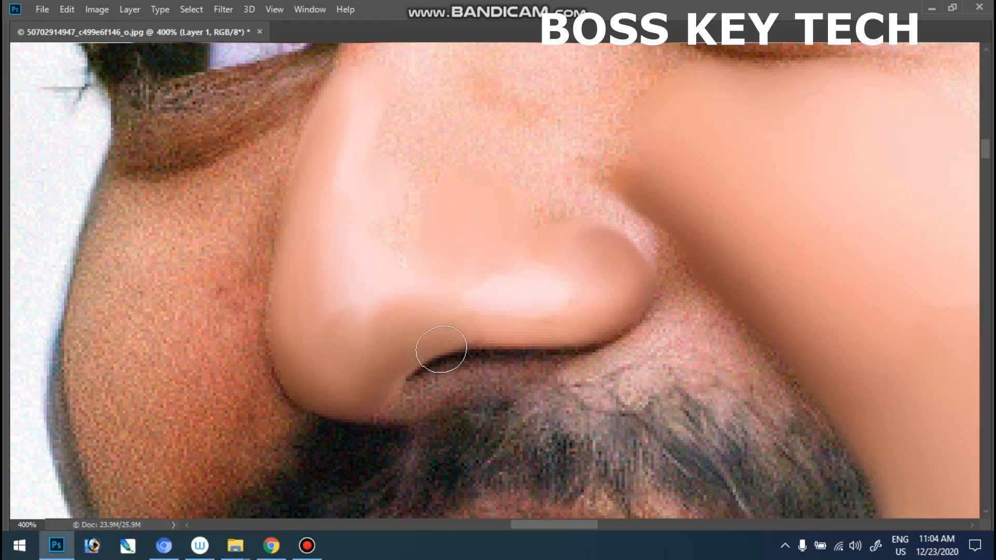
pyautogui.moveTo(429, 123)
pyautogui.mouseDown()
pyautogui.moveTo(411, 105)
pyautogui.moveTo(415, 81)
pyautogui.moveTo(395, 238)
pyautogui.moveTo(401, 183)
pyautogui.moveTo(382, 229)
pyautogui.moveTo(383, 200)
pyautogui.moveTo(380, 224)
pyautogui.moveTo(391, 120)
pyautogui.moveTo(364, 195)
pyautogui.moveTo(381, 108)
pyautogui.moveTo(407, 140)
pyautogui.mouseUp()
pyautogui.press('[')
pyautogui.press('[')
# Examine the smudged face at several zoom levels and toggle Layer 1's visibility to compare it with the original skin.
pyautogui.hotkey('ctrl', '-')
pyautogui.hotkey('ctrl', '-')
pyautogui.hotkey('ctrl', '-')
pyautogui.hotkey('ctrl', '-')
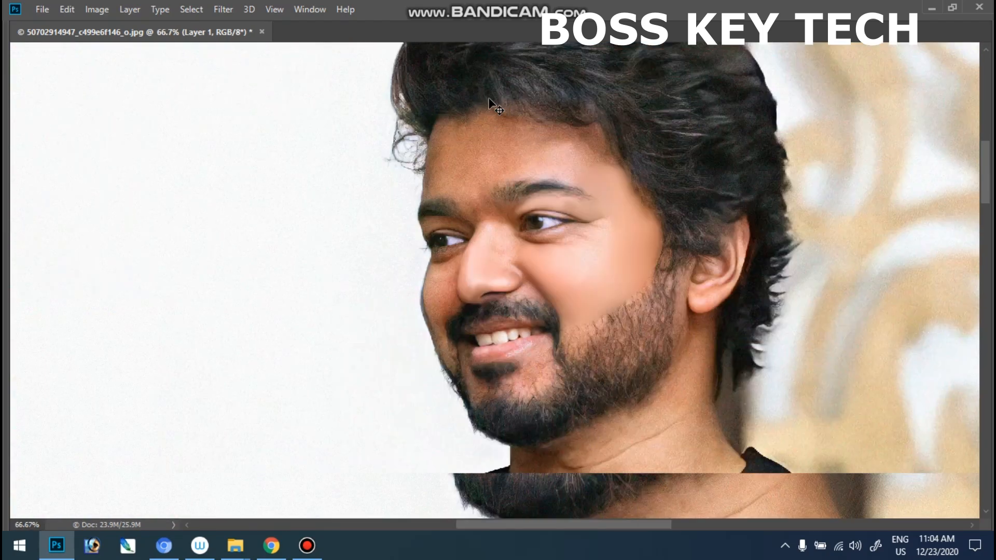
pyautogui.press('z')
pyautogui.click(612, 296)
pyautogui.click(612, 296)
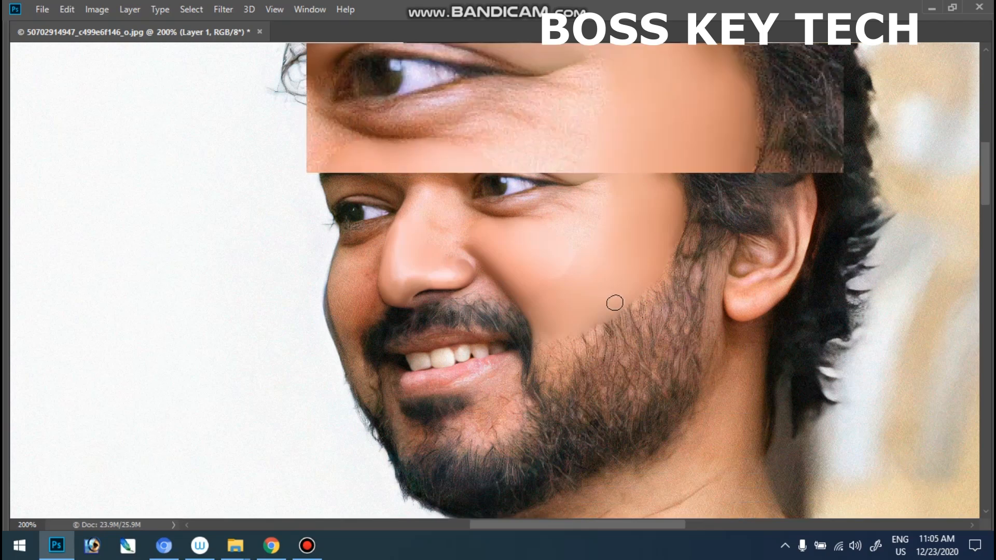
pyautogui.hotkey('ctrl', '-')
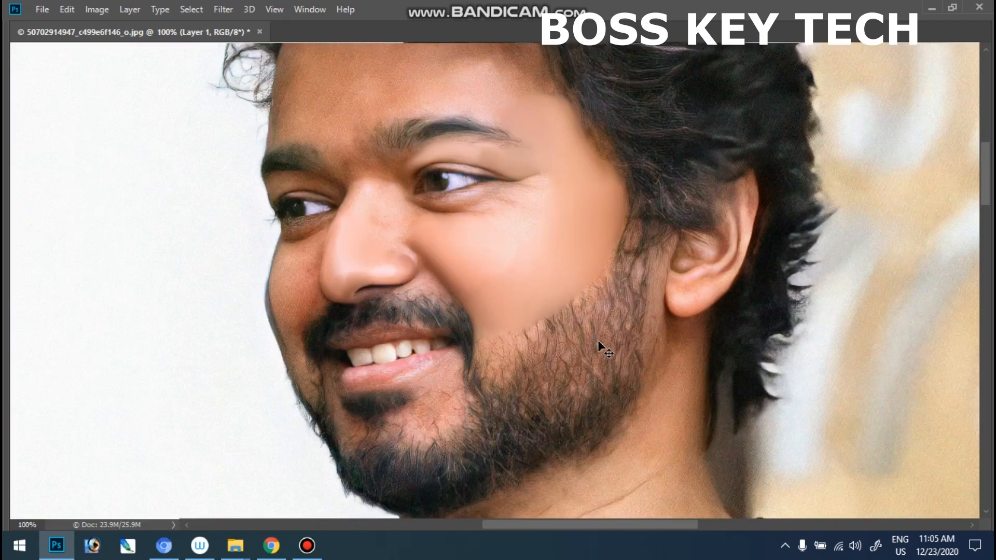
pyautogui.press('Tab')
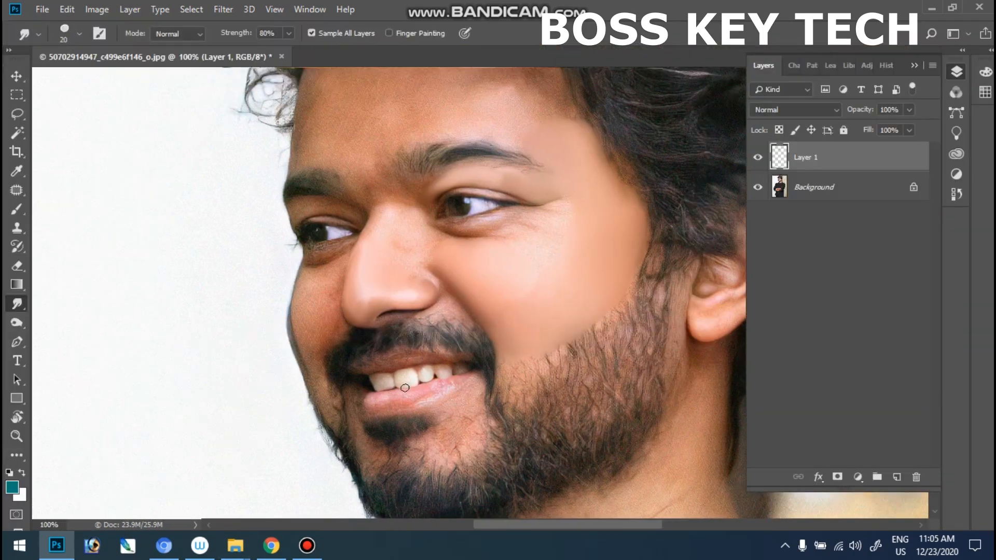
pyautogui.moveTo(595, 266); pyautogui.dragTo(545, 340)
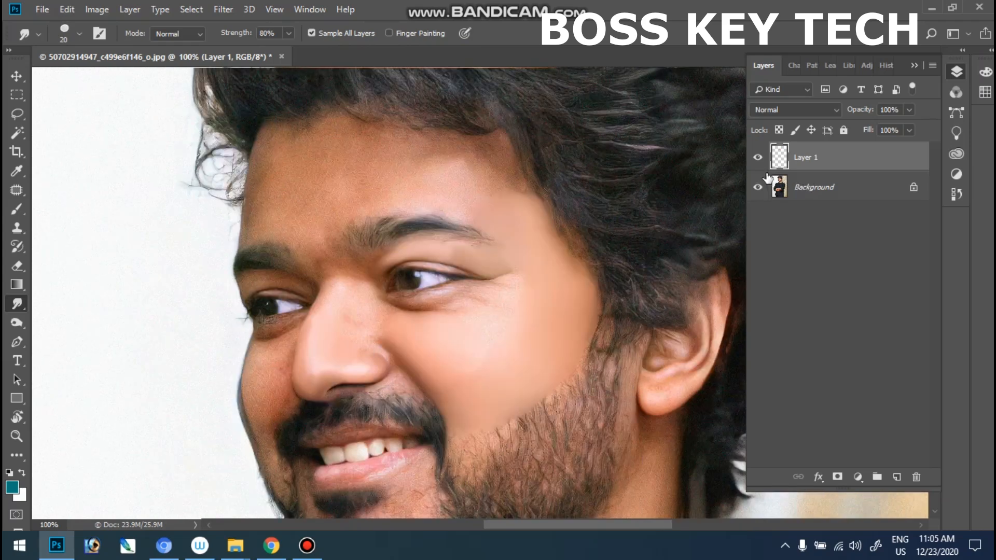
pyautogui.click(760, 163)
pyautogui.keyDown('ctrl'); pyautogui.click(597, 296); pyautogui.keyUp('ctrl')
pyautogui.keyDown('ctrl'); pyautogui.click(596, 296); pyautogui.keyUp('ctrl')
pyautogui.moveTo(497, 379); pyautogui.dragTo(533, 318)
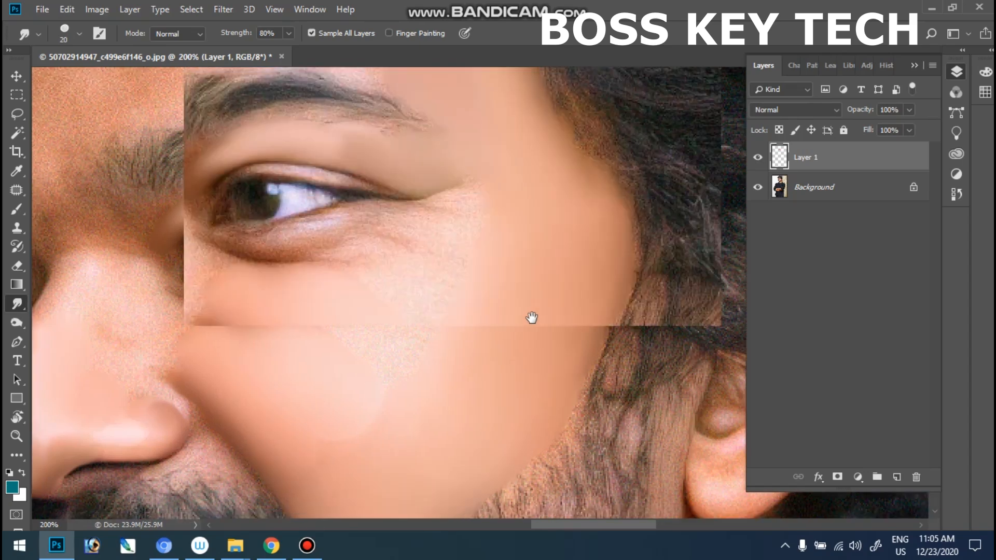
pyautogui.click(759, 158)
pyautogui.click(758, 158)
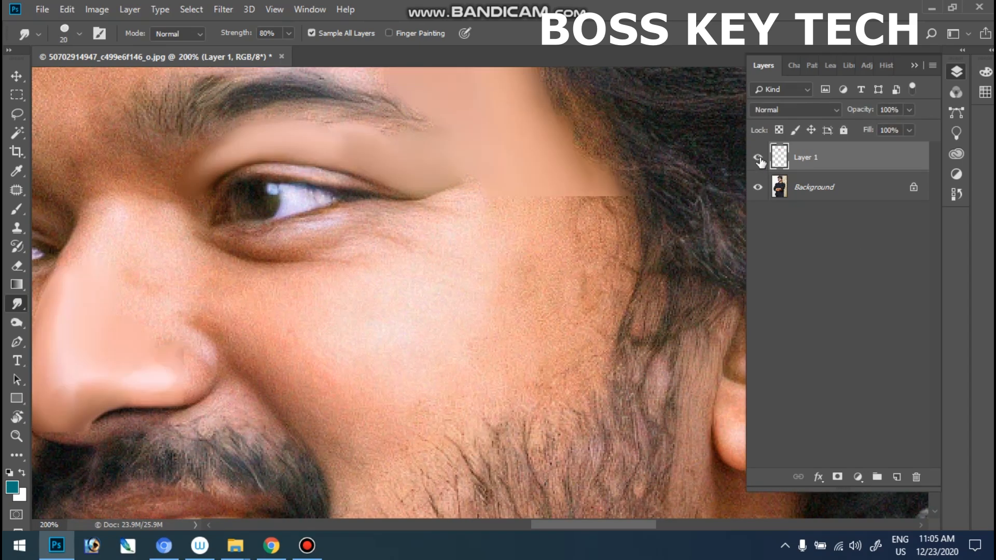
pyautogui.click(758, 159)
pyautogui.click(759, 158)
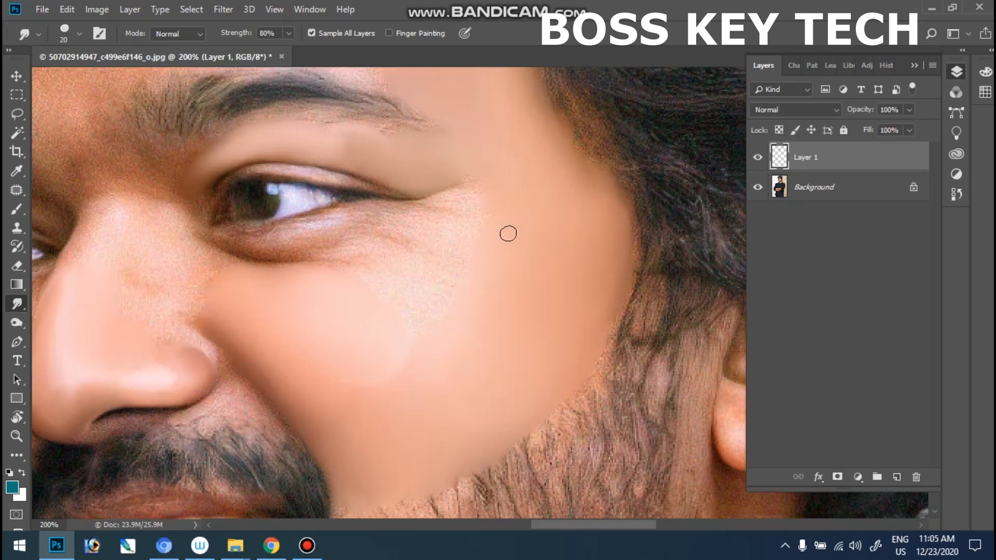
# Apply Color Balance to Layer 1's midtones with levels +17, -12 and -9, and turn off the preview.
pyautogui.hotkey('ctrl', 'b')
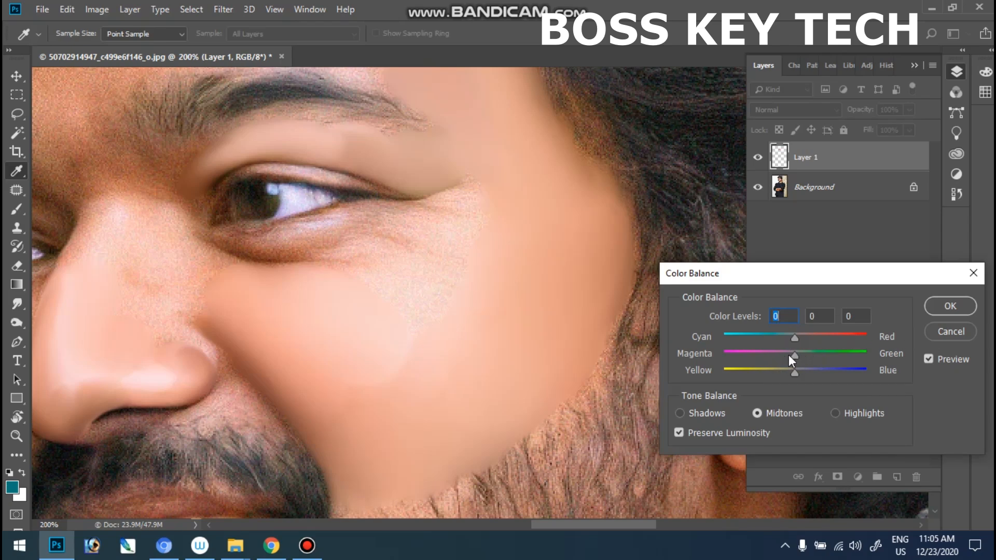
pyautogui.moveTo(788, 357); pyautogui.dragTo(787, 357)
pyautogui.click(789, 372)
pyautogui.click(810, 336)
pyautogui.click(936, 358)
pyautogui.hotkey('ctrl', '-')
pyautogui.hotkey('ctrl', '-')
pyautogui.hotkey('ctrl', '-')
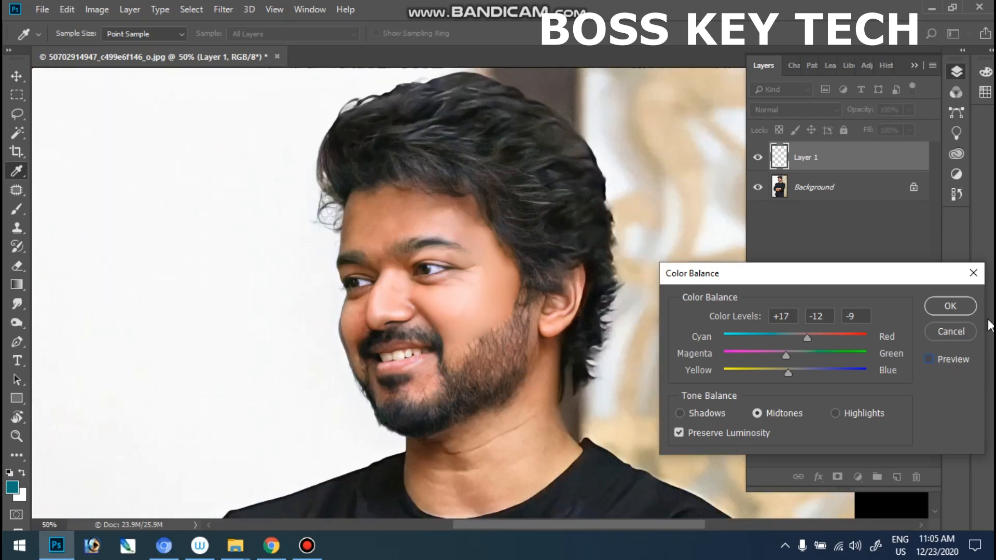
pyautogui.click(943, 307)
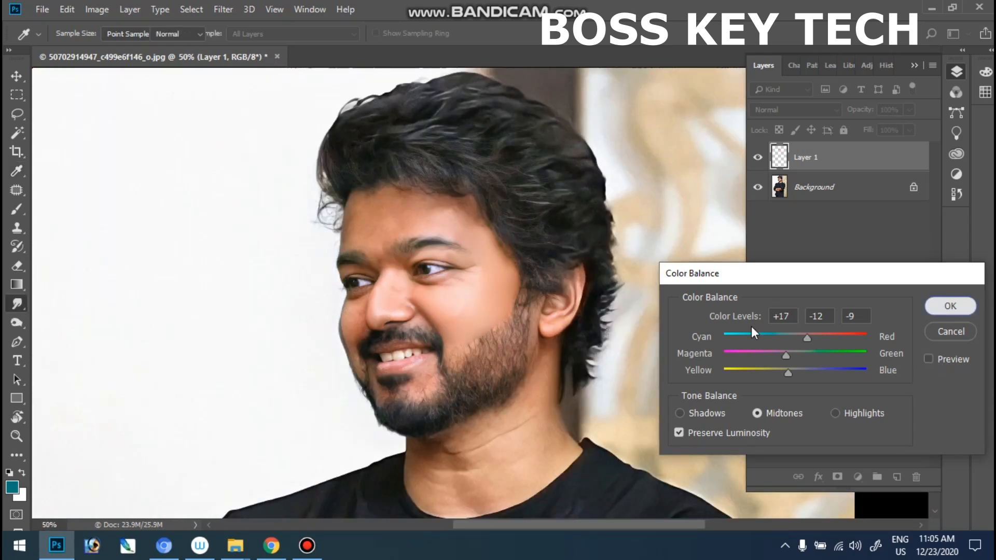
# Examine the recoloured skin around the cheek, eyes and forehead, comparing it with and without Layer 1.
pyautogui.keyDown('ctrl'); pyautogui.click(495, 281); pyautogui.keyUp('ctrl')
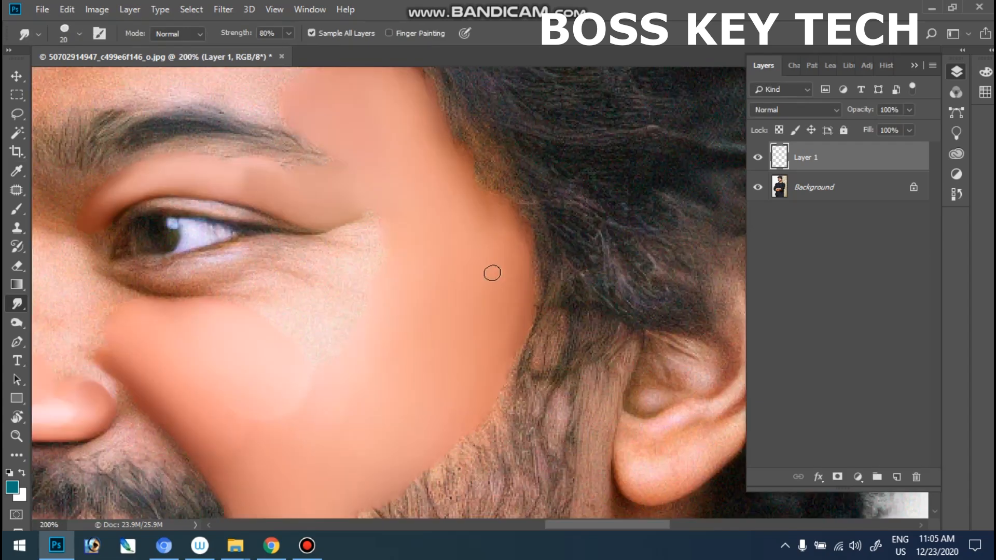
pyautogui.moveTo(237, 303); pyautogui.dragTo(612, 318)
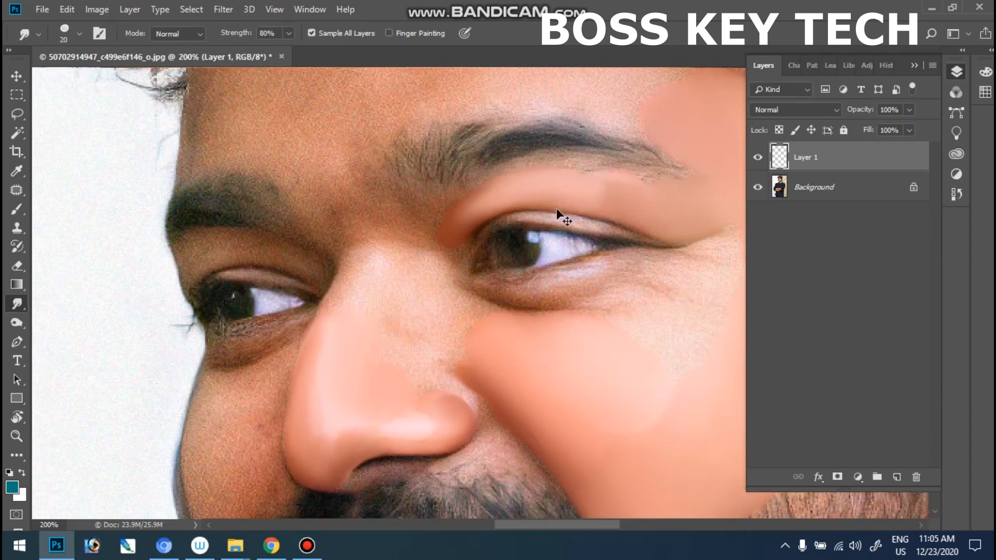
pyautogui.hotkey('ctrl', '-')
pyautogui.hotkey('ctrl', '-')
pyautogui.keyDown('ctrl'); pyautogui.click(557, 273); pyautogui.keyUp('ctrl')
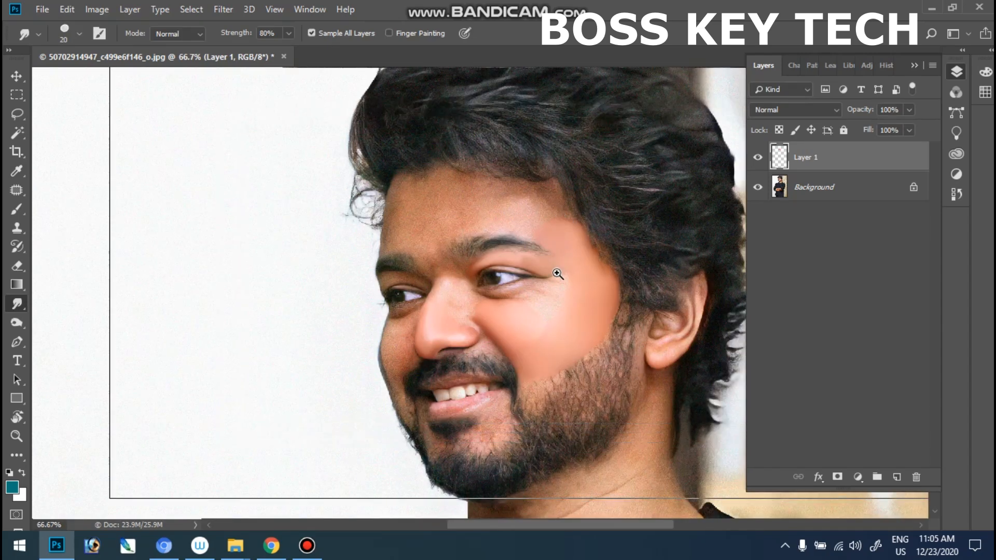
pyautogui.keyDown('ctrl'); pyautogui.click(599, 314); pyautogui.keyUp('ctrl')
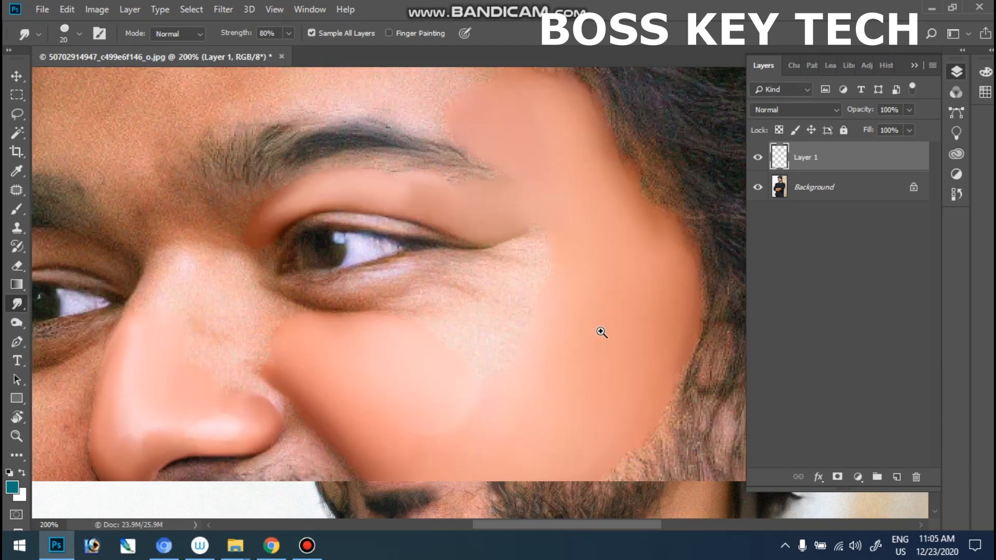
pyautogui.moveTo(609, 312); pyautogui.dragTo(566, 346)
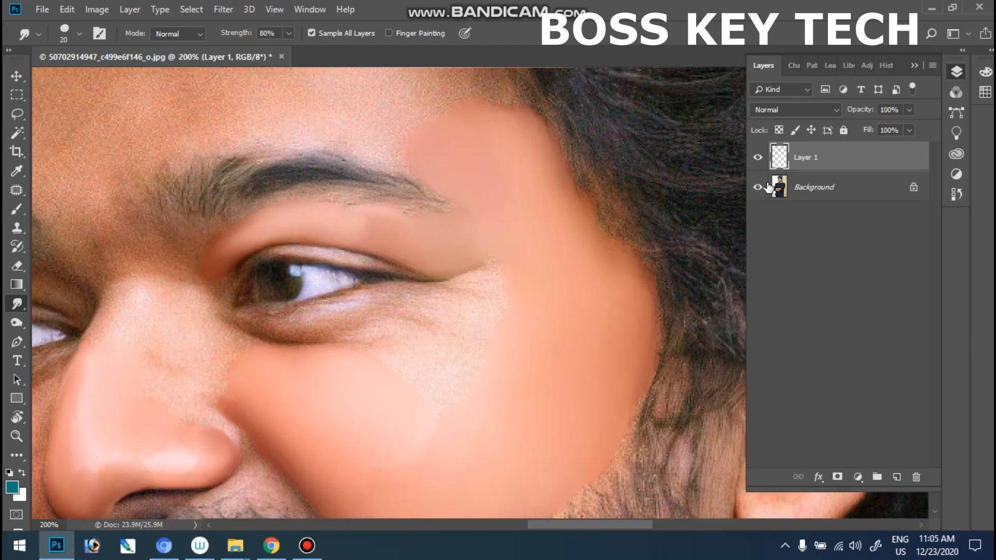
pyautogui.click(757, 159)
pyautogui.click(757, 159)
pyautogui.moveTo(421, 166); pyautogui.dragTo(491, 342)
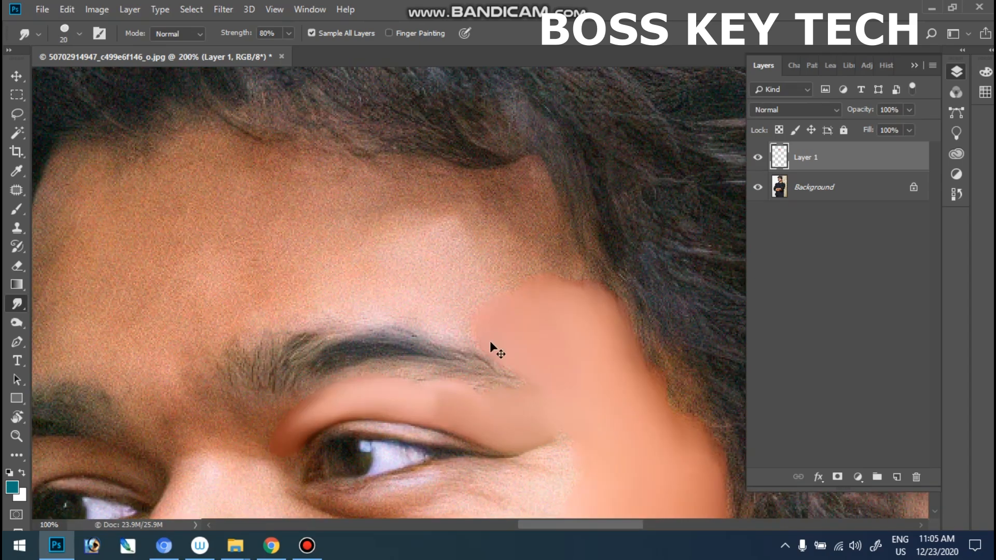
pyautogui.scroll(-3, 491, 343)
pyautogui.keyDown('ctrl'); pyautogui.click(491, 344); pyautogui.keyUp('ctrl')
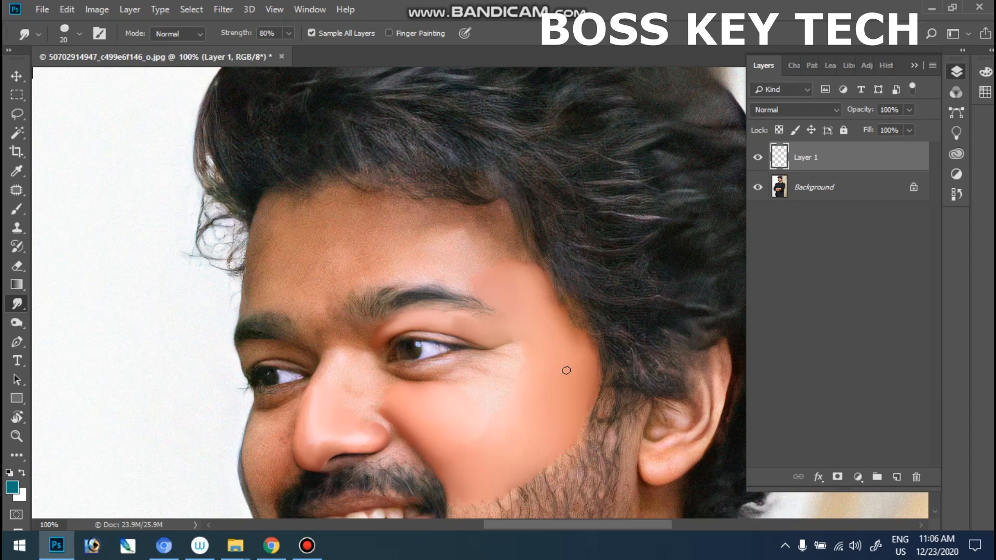
# Hide Layer 1 and create a new empty layer directly above the Background.
pyautogui.click(758, 160)
pyautogui.click(758, 160)
pyautogui.click(758, 160)
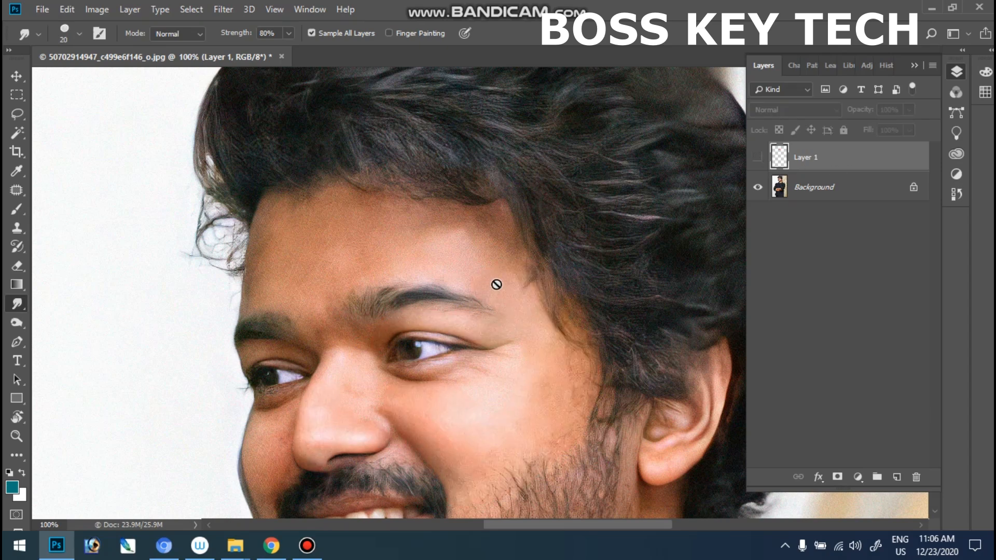
pyautogui.click(827, 196)
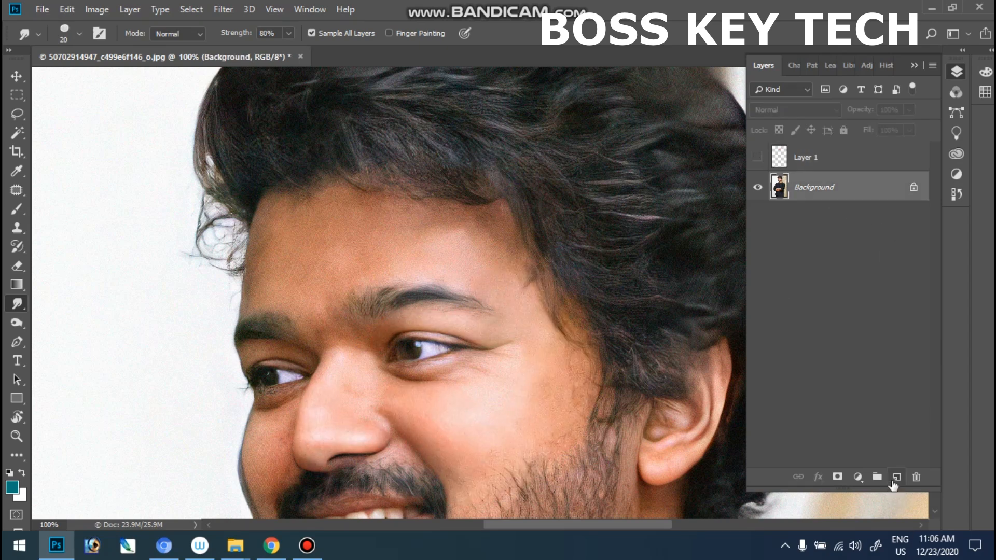
pyautogui.click(896, 477)
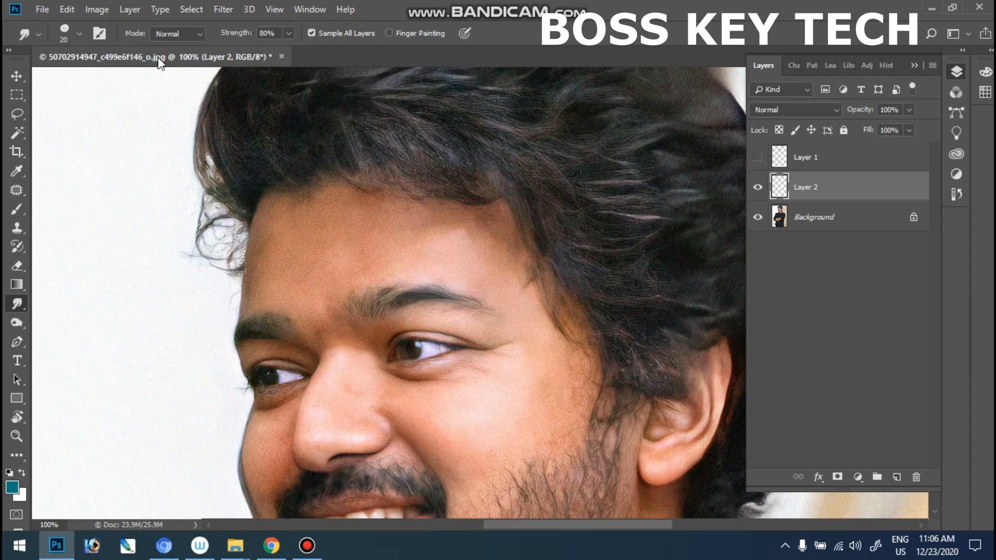
# Set the Smudge tool's strength to 60%, turn off Spacing and Transfer for its brush, and close the brush settings.
pyautogui.scroll(1, 563, 382)
pyautogui.scroll(-5, 482, 264)
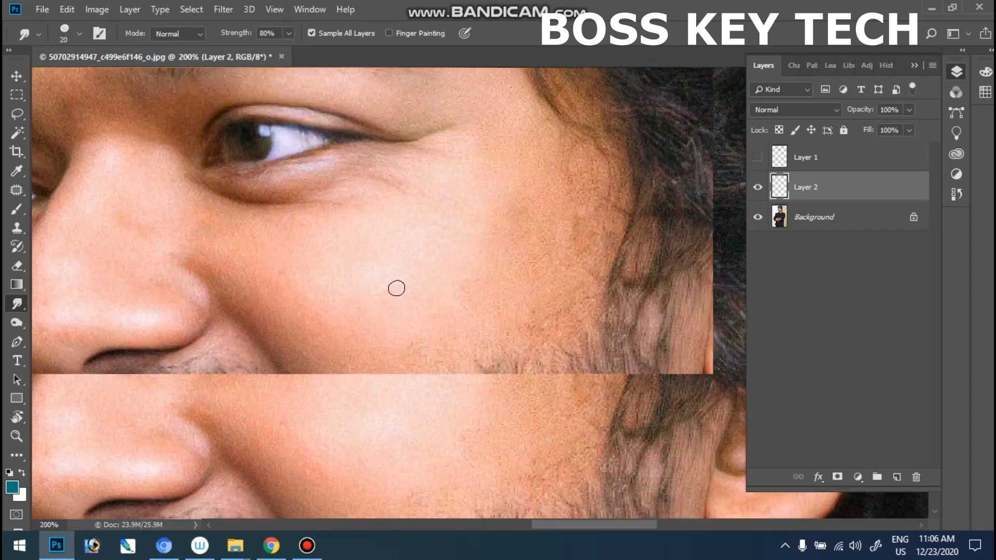
pyautogui.click(288, 33)
pyautogui.click(275, 49)
pyautogui.click(100, 35)
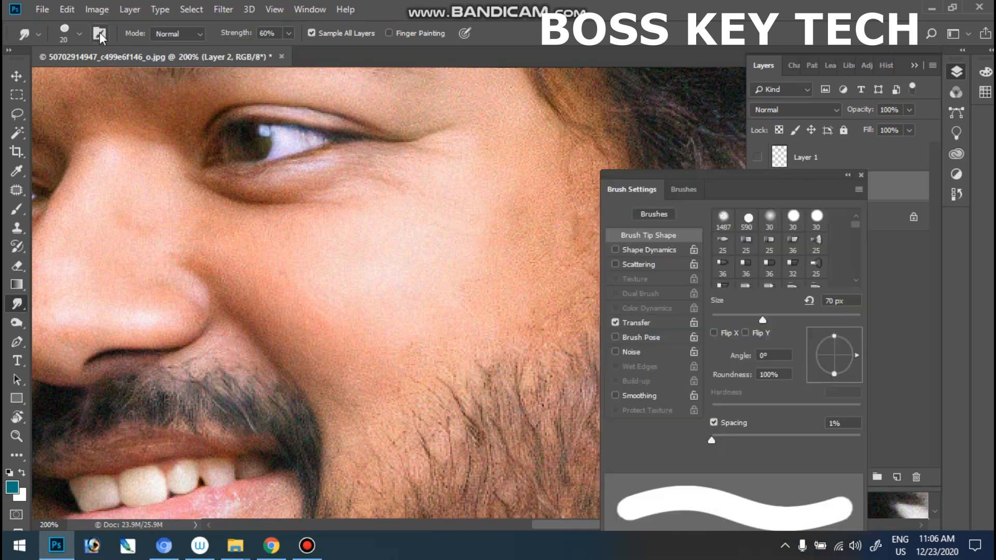
pyautogui.click(728, 422)
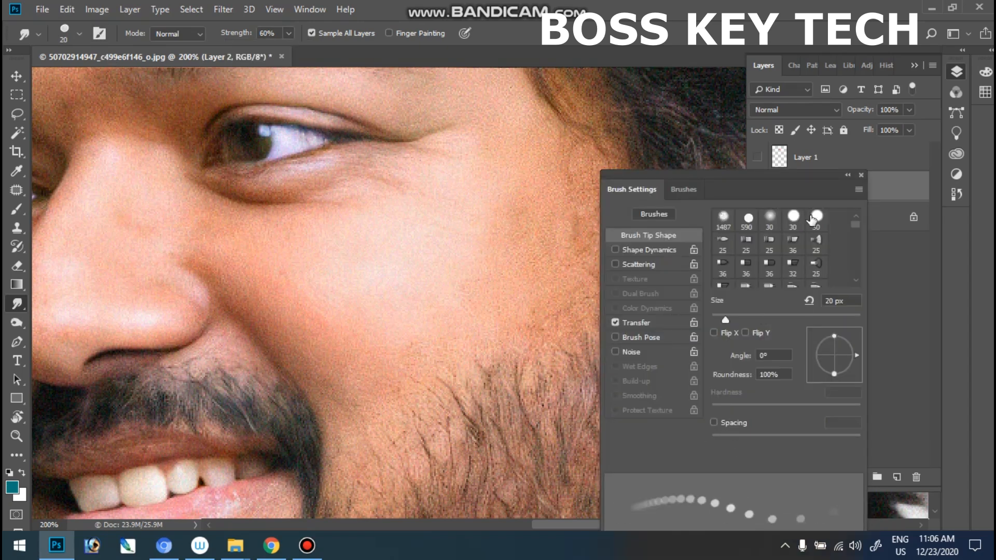
pyautogui.click(615, 323)
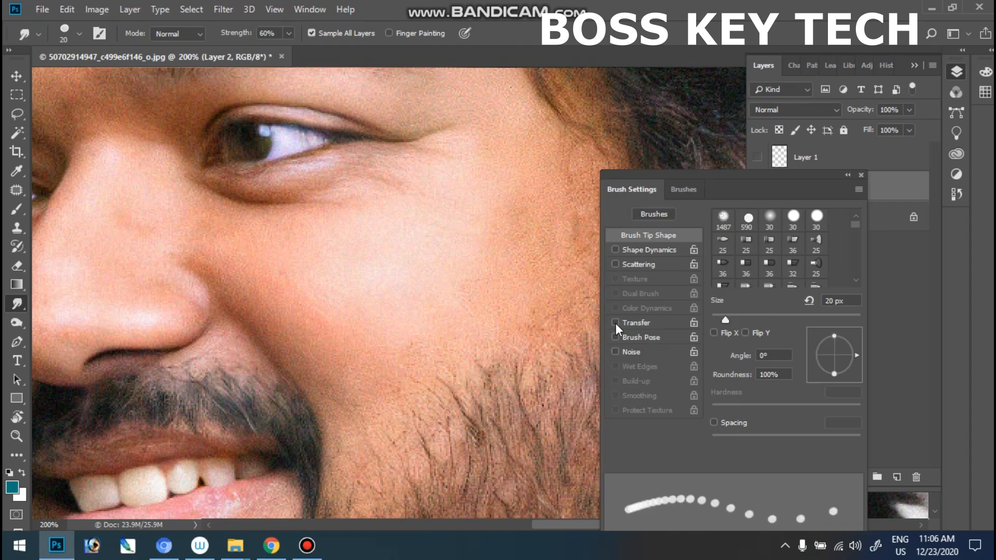
pyautogui.click(863, 175)
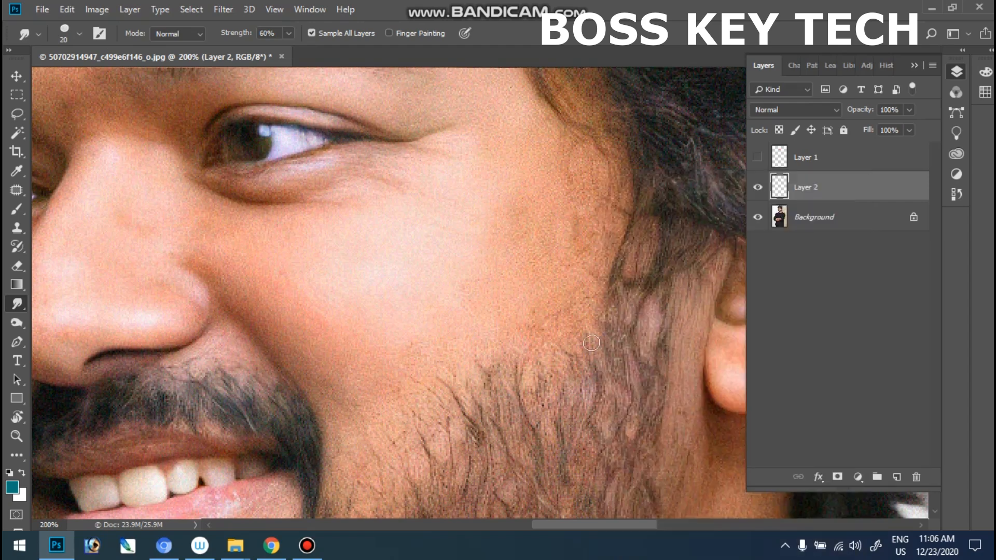
# Enlarge the Smudge brush to 90 px and smooth a patch of cheek skin just above the beard on Layer 2.
pyautogui.scroll(1, 496, 301)
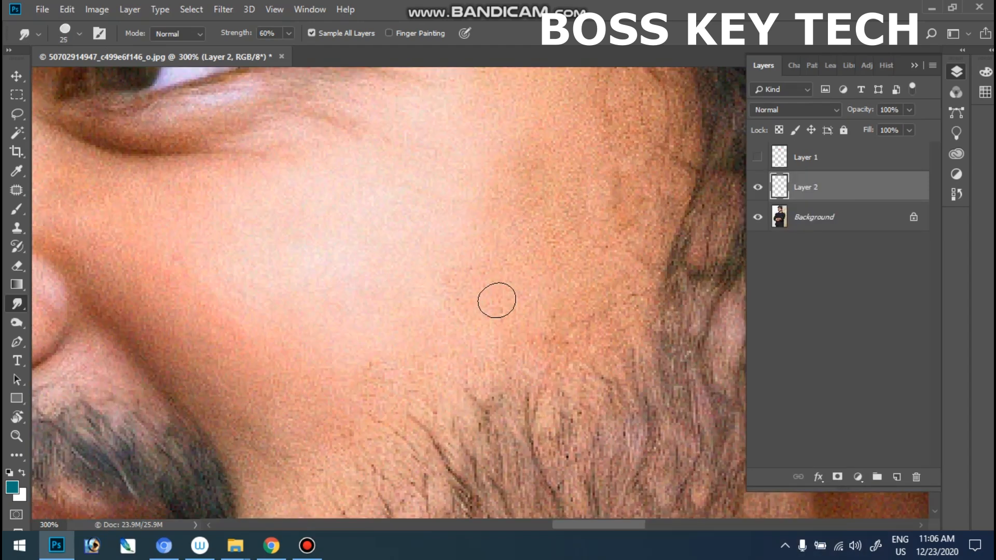
pyautogui.press(']')
pyautogui.press(']')
pyautogui.press(']')
pyautogui.press(']')
pyautogui.press(']')
pyautogui.press(']')
pyautogui.press(']')
pyautogui.moveTo(494, 329); pyautogui.dragTo(497, 320)
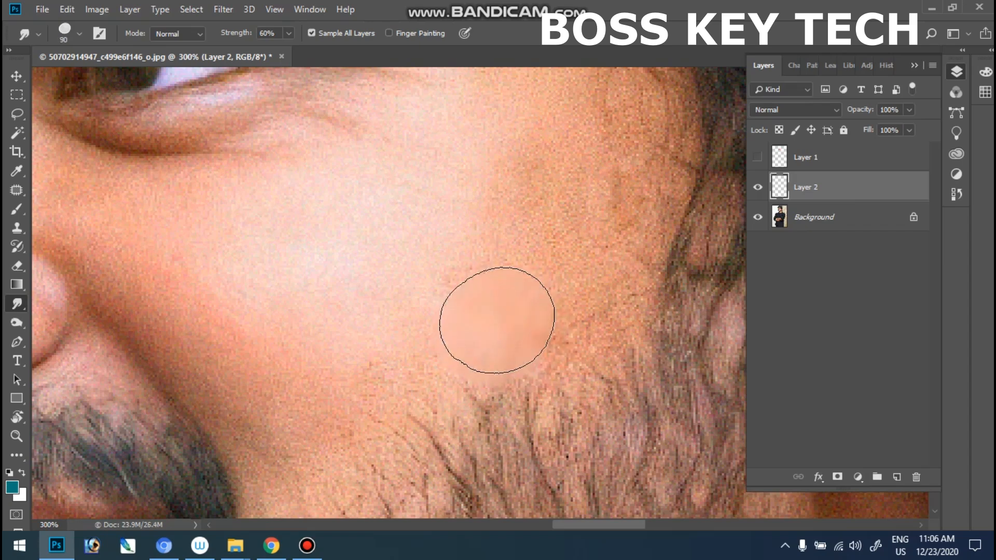
# Smudge the skin smooth from the temple down across the cheek to the moustache and beard edge, lowering the strength to 40%.
pyautogui.moveTo(497, 320)
pyautogui.mouseDown()
pyautogui.moveTo(537, 327)
pyautogui.moveTo(539, 314)
pyautogui.moveTo(549, 322)
pyautogui.moveTo(572, 305)
pyautogui.moveTo(594, 264)
pyautogui.moveTo(580, 258)
pyautogui.moveTo(526, 268)
pyautogui.moveTo(515, 283)
pyautogui.moveTo(548, 275)
pyautogui.moveTo(580, 245)
pyautogui.moveTo(596, 250)
pyautogui.moveTo(605, 200)
pyautogui.moveTo(579, 216)
pyautogui.moveTo(559, 210)
pyautogui.moveTo(558, 186)
pyautogui.moveTo(530, 207)
pyautogui.moveTo(564, 206)
pyautogui.moveTo(614, 173)
pyautogui.moveTo(624, 143)
pyautogui.moveTo(590, 232)
pyautogui.moveTo(561, 240)
pyautogui.moveTo(524, 323)
pyautogui.moveTo(486, 338)
pyautogui.moveTo(476, 285)
pyautogui.moveTo(496, 258)
pyautogui.moveTo(507, 202)
pyautogui.moveTo(510, 257)
pyautogui.moveTo(557, 183)
pyautogui.moveTo(567, 132)
pyautogui.moveTo(511, 301)
pyautogui.moveTo(485, 333)
pyautogui.moveTo(368, 393)
pyautogui.moveTo(386, 351)
pyautogui.moveTo(435, 319)
pyautogui.moveTo(471, 271)
pyautogui.moveTo(553, 227)
pyautogui.moveTo(588, 178)
pyautogui.moveTo(597, 185)
pyautogui.moveTo(558, 214)
pyautogui.moveTo(555, 190)
pyautogui.moveTo(534, 189)
pyautogui.mouseUp()
pyautogui.press('space')
pyautogui.moveTo(564, 274)
pyautogui.mouseDown()
pyautogui.moveTo(529, 374)
pyautogui.moveTo(557, 337)
pyautogui.moveTo(570, 283)
pyautogui.moveTo(575, 235)
pyautogui.moveTo(563, 186)
pyautogui.moveTo(544, 167)
pyautogui.moveTo(536, 190)
pyautogui.moveTo(530, 184)
pyautogui.moveTo(531, 281)
pyautogui.moveTo(557, 183)
pyautogui.moveTo(511, 246)
pyautogui.moveTo(480, 203)
pyautogui.moveTo(502, 161)
pyautogui.moveTo(499, 267)
pyautogui.moveTo(445, 279)
pyautogui.moveTo(461, 277)
pyautogui.moveTo(469, 249)
pyautogui.mouseUp()
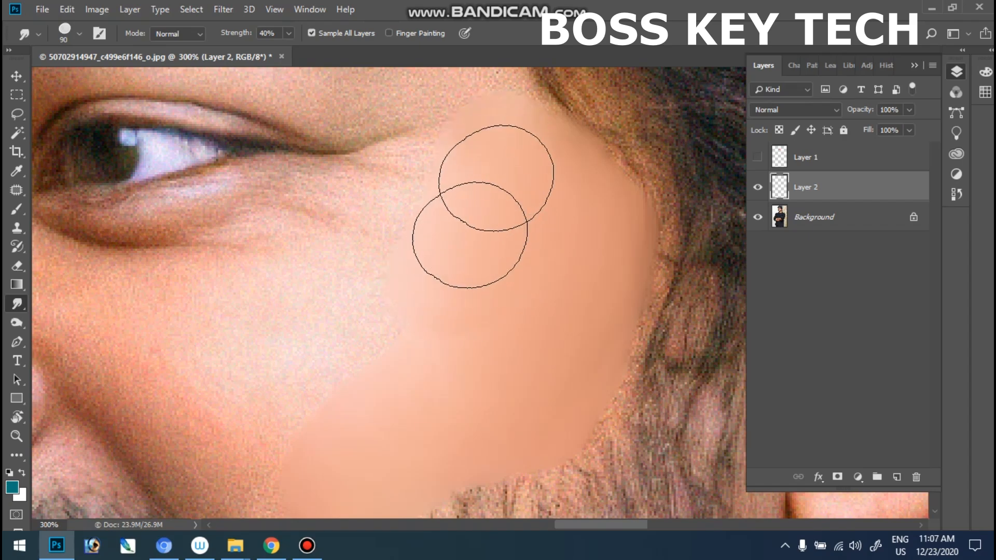
pyautogui.scroll(-4, 491, 249)
pyautogui.moveTo(413, 281)
pyautogui.mouseDown()
pyautogui.moveTo(396, 294)
pyautogui.moveTo(376, 250)
pyautogui.moveTo(397, 302)
pyautogui.moveTo(402, 287)
pyautogui.moveTo(403, 348)
pyautogui.moveTo(392, 291)
pyautogui.moveTo(392, 310)
pyautogui.moveTo(406, 355)
pyautogui.moveTo(441, 337)
pyautogui.moveTo(524, 254)
pyautogui.moveTo(511, 272)
pyautogui.moveTo(546, 255)
pyautogui.moveTo(429, 263)
pyautogui.moveTo(413, 285)
pyautogui.moveTo(432, 270)
pyautogui.moveTo(413, 330)
pyautogui.moveTo(518, 233)
pyautogui.moveTo(419, 244)
pyautogui.moveTo(397, 270)
pyautogui.moveTo(412, 352)
pyautogui.mouseUp()
pyautogui.moveTo(599, 234)
pyautogui.mouseDown()
pyautogui.moveTo(476, 388)
pyautogui.moveTo(549, 300)
pyautogui.moveTo(596, 154)
pyautogui.moveTo(534, 238)
pyautogui.moveTo(421, 272)
pyautogui.moveTo(435, 261)
pyautogui.moveTo(426, 208)
pyautogui.moveTo(407, 293)
pyautogui.moveTo(307, 388)
pyautogui.moveTo(312, 358)
pyautogui.moveTo(270, 367)
pyautogui.moveTo(217, 348)
pyautogui.moveTo(254, 417)
pyautogui.moveTo(238, 372)
pyautogui.moveTo(275, 433)
pyautogui.moveTo(222, 354)
pyautogui.moveTo(281, 439)
pyautogui.moveTo(319, 407)
pyautogui.moveTo(358, 424)
pyautogui.moveTo(412, 424)
pyautogui.moveTo(458, 371)
pyautogui.moveTo(299, 387)
pyautogui.moveTo(268, 380)
pyautogui.moveTo(273, 428)
pyautogui.moveTo(256, 384)
pyautogui.moveTo(281, 440)
pyautogui.moveTo(239, 354)
pyautogui.moveTo(279, 430)
pyautogui.moveTo(297, 398)
pyautogui.moveTo(437, 388)
pyautogui.moveTo(409, 404)
pyautogui.moveTo(509, 324)
pyautogui.mouseUp()
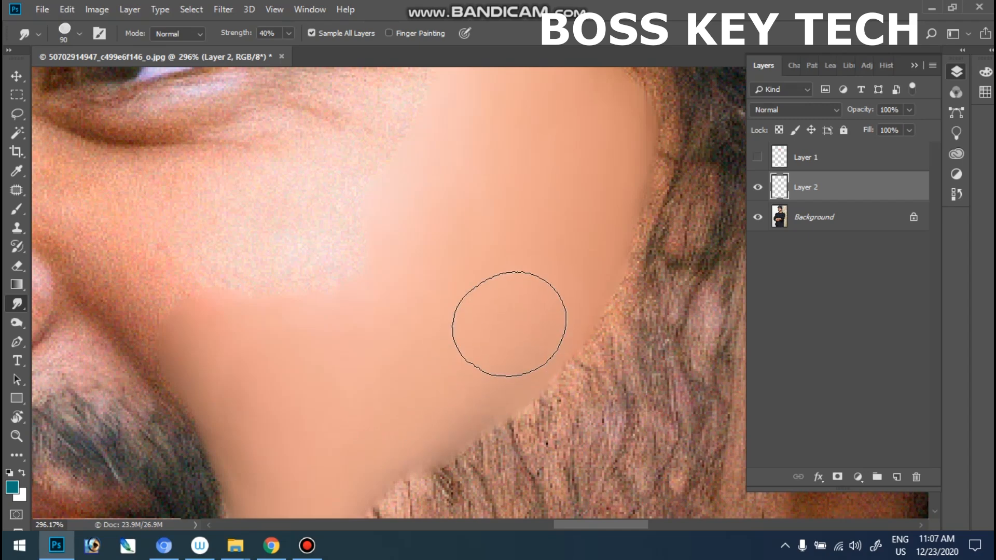
# Examine the smoothed cheek and temple against the rest of the face, both close up and from farther away.
pyautogui.hotkey('ctrl', '1')
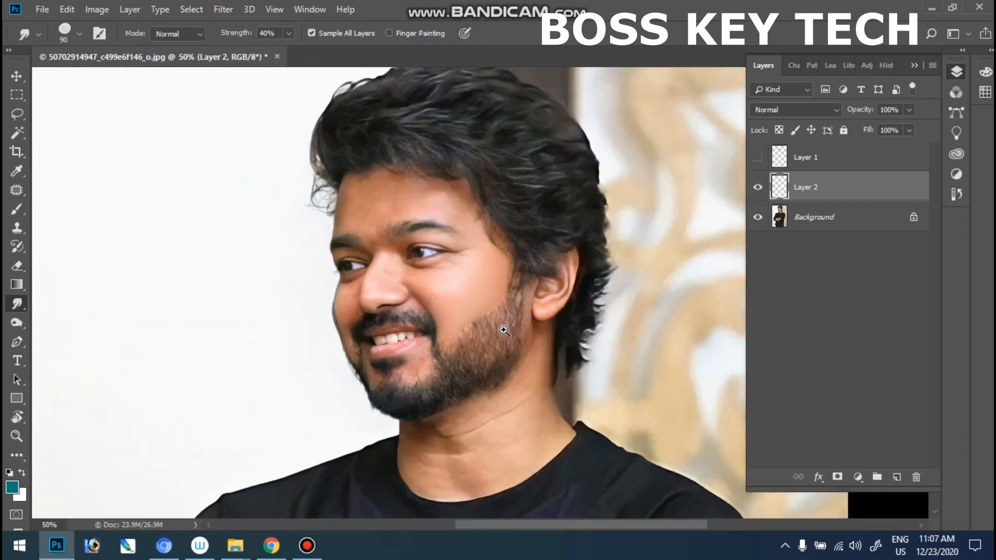
pyautogui.keyDown('ctrl'); pyautogui.click(450, 257); pyautogui.keyUp('ctrl')
pyautogui.keyDown('ctrl'); pyautogui.click(431, 277); pyautogui.keyUp('ctrl')
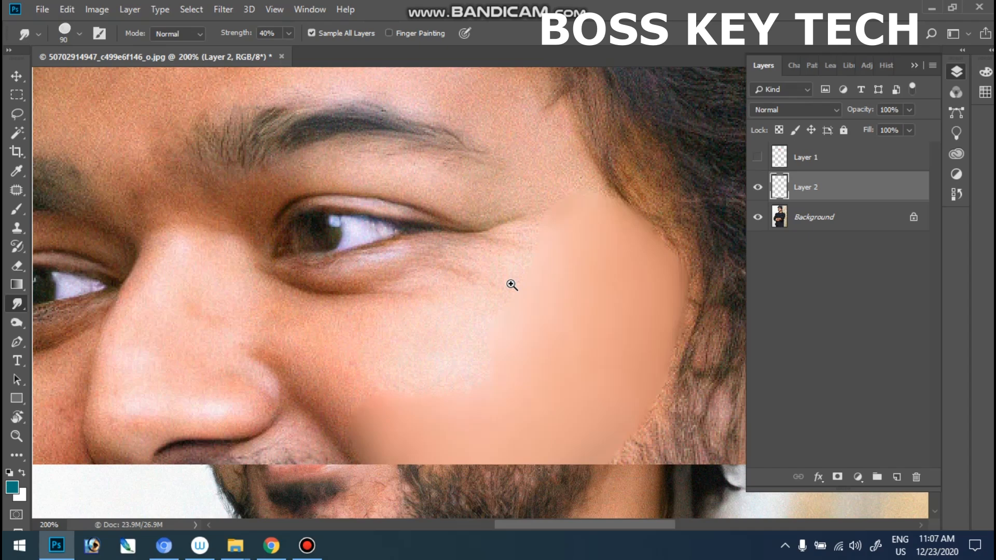
pyautogui.keyDown('ctrl'); pyautogui.click(591, 243); pyautogui.keyUp('ctrl')
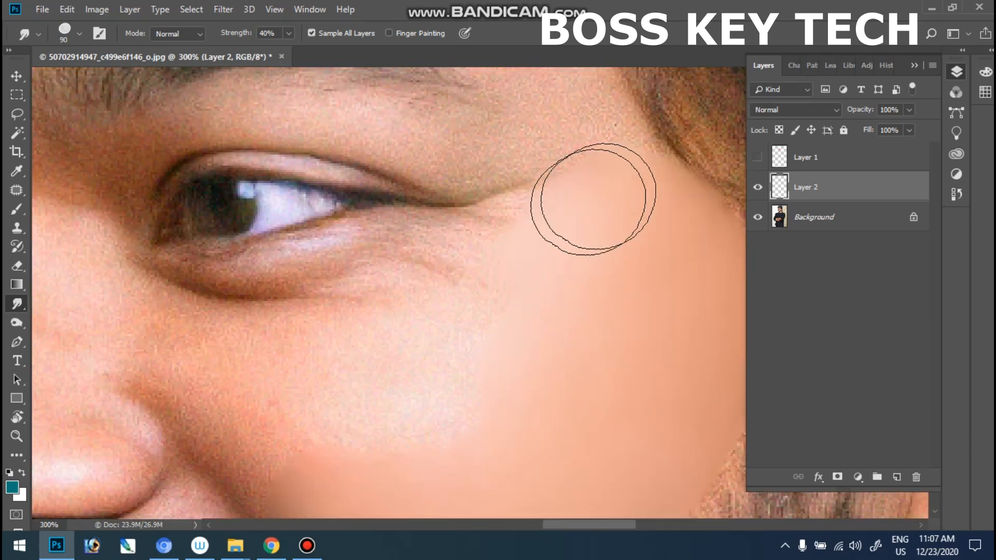
pyautogui.hotkey('ctrl', '-')
pyautogui.hotkey('ctrl', '-')
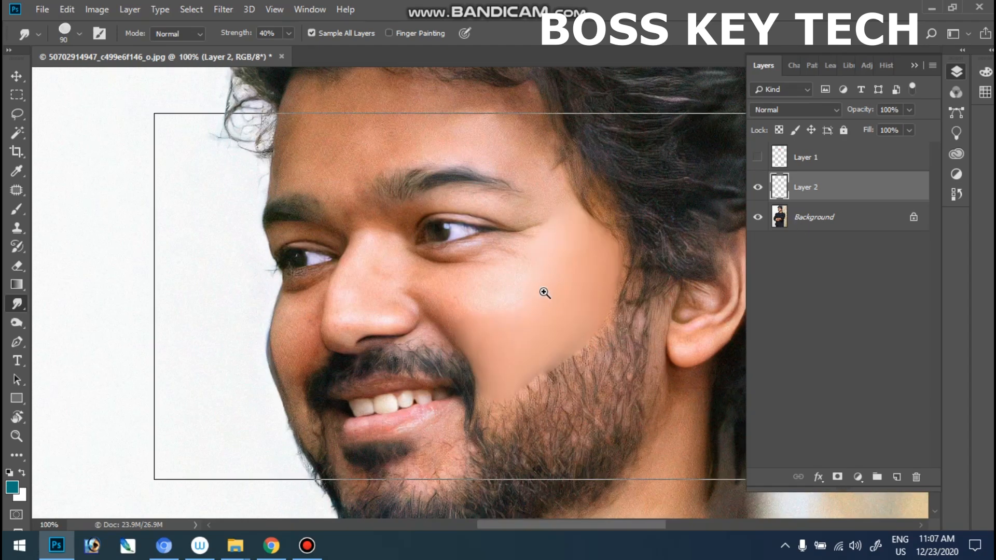
pyautogui.keyDown('ctrl'); pyautogui.click(527, 291); pyautogui.keyUp('ctrl')
# Apply Color Balance to Layer 2's midtones with levels +28, -21 and -21, with the preview turned on.
pyautogui.hotkey('ctrl', 'b')
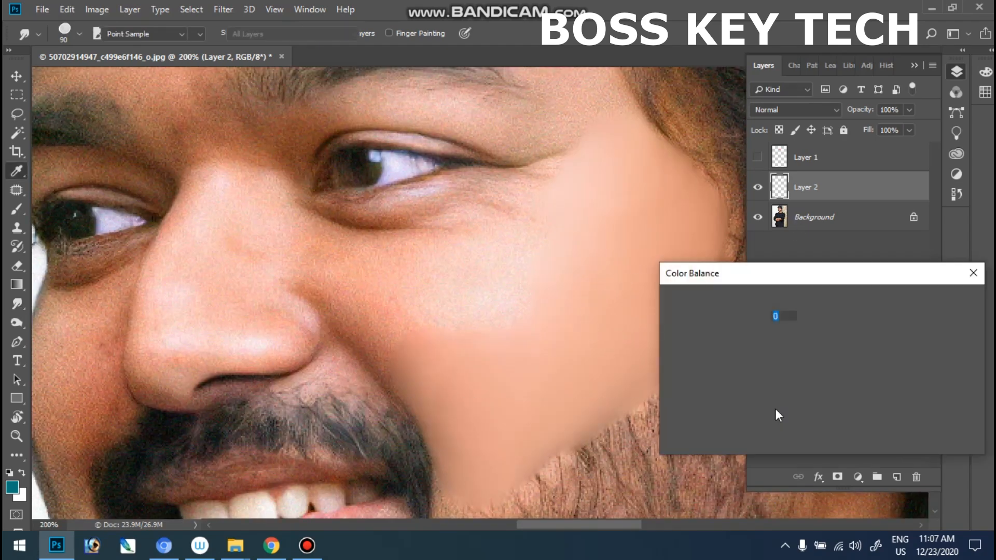
pyautogui.click(767, 354)
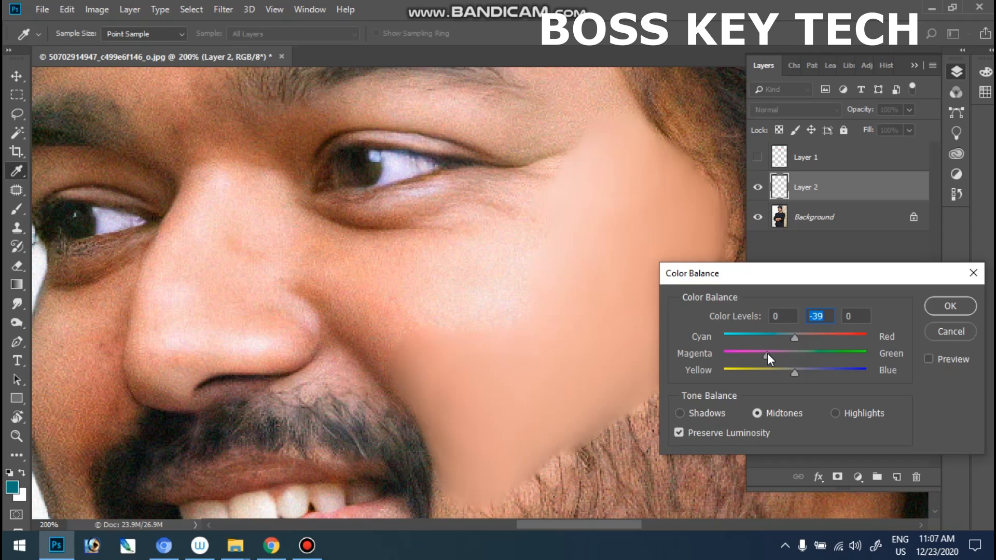
pyautogui.click(775, 371)
pyautogui.click(815, 335)
pyautogui.click(926, 360)
pyautogui.click(780, 368)
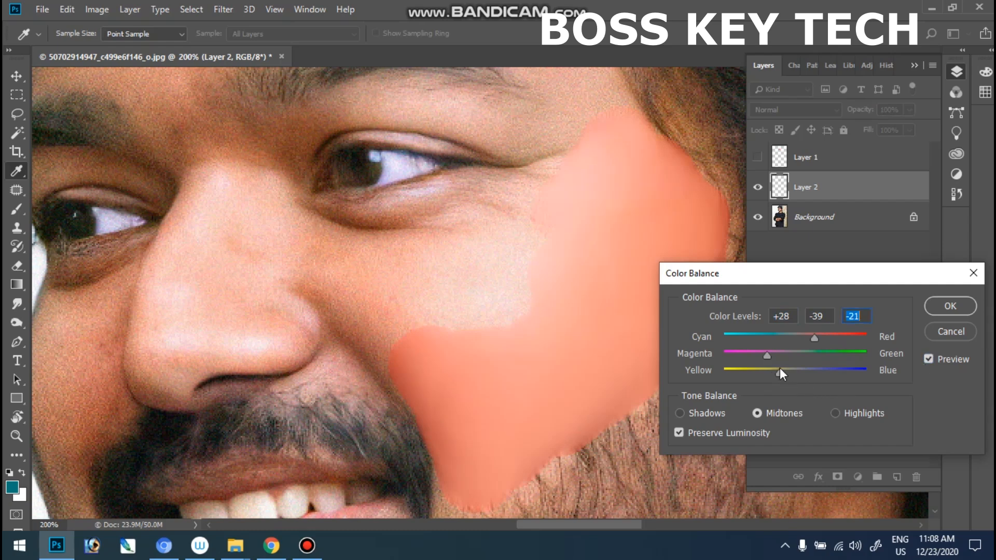
pyautogui.click(779, 352)
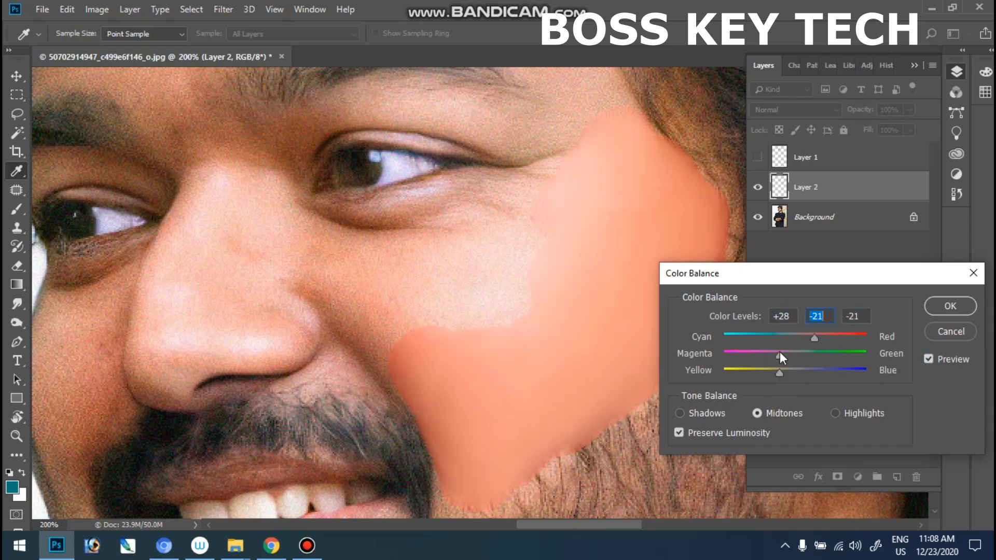
pyautogui.click(950, 306)
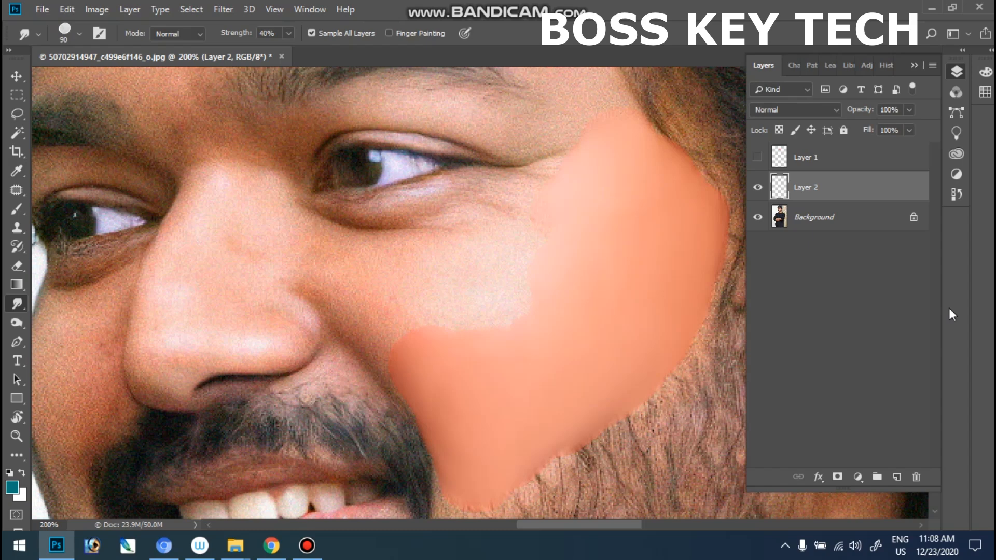
# Examine the recoloured cheek patch and its edges against the surrounding skin, both close up and from farther away.
pyautogui.hotkey('ctrl', '-')
pyautogui.hotkey('ctrl', '-')
pyautogui.hotkey('ctrl', '-')
pyautogui.keyDown('ctrl'); pyautogui.click(457, 267); pyautogui.keyUp('ctrl')
pyautogui.keyDown('ctrl'); pyautogui.click(518, 317); pyautogui.keyUp('ctrl')
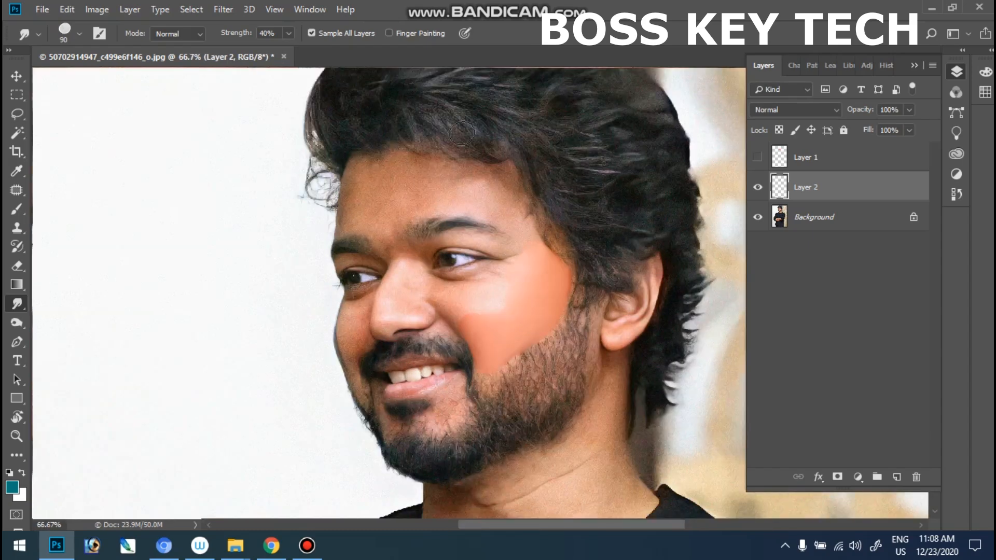
pyautogui.keyDown('ctrl'); pyautogui.click(537, 303); pyautogui.keyUp('ctrl')
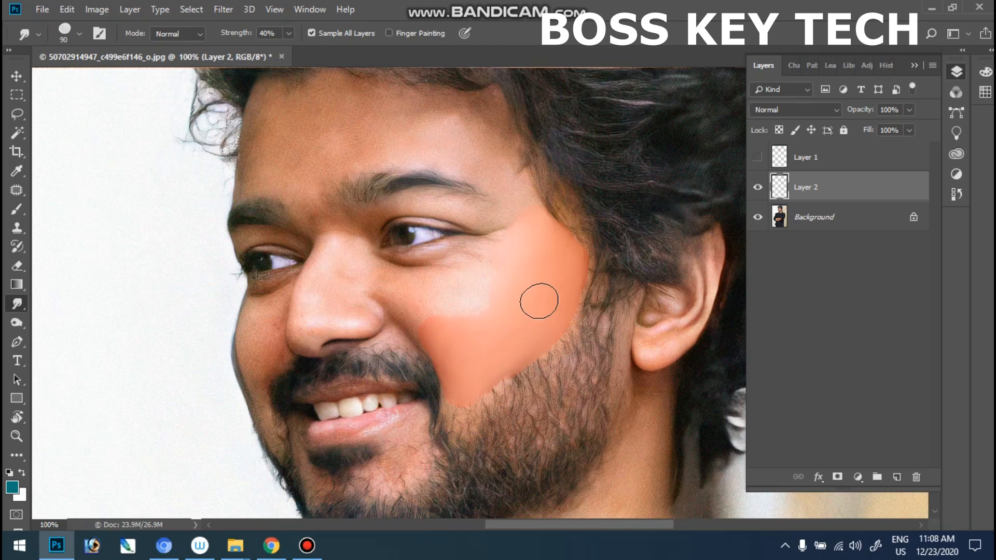
pyautogui.keyDown('ctrl'); pyautogui.click(538, 283); pyautogui.keyUp('ctrl')
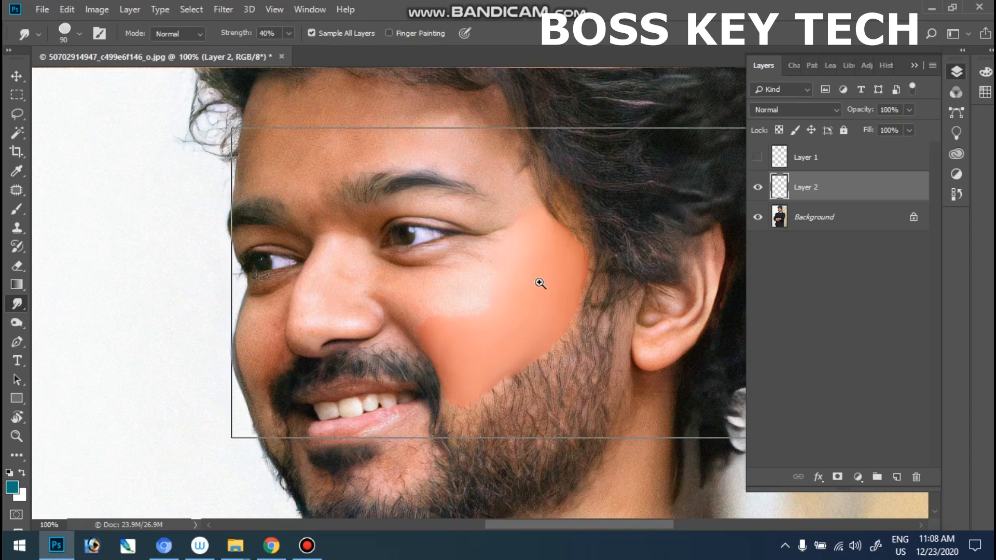
pyautogui.keyDown('ctrl'); pyautogui.click(538, 283); pyautogui.keyUp('ctrl')
pyautogui.hotkey('ctrl', '-')
pyautogui.hotkey('ctrl', '-')
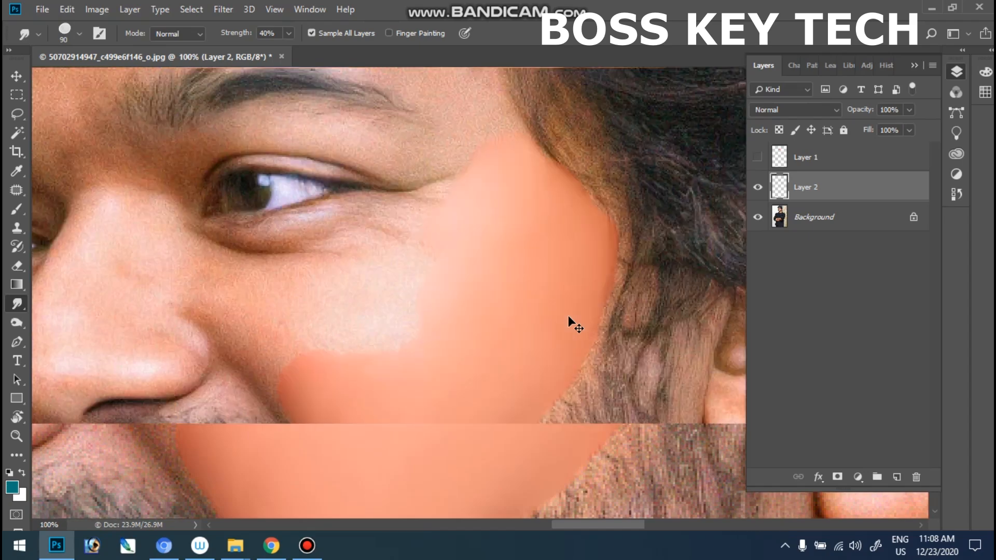